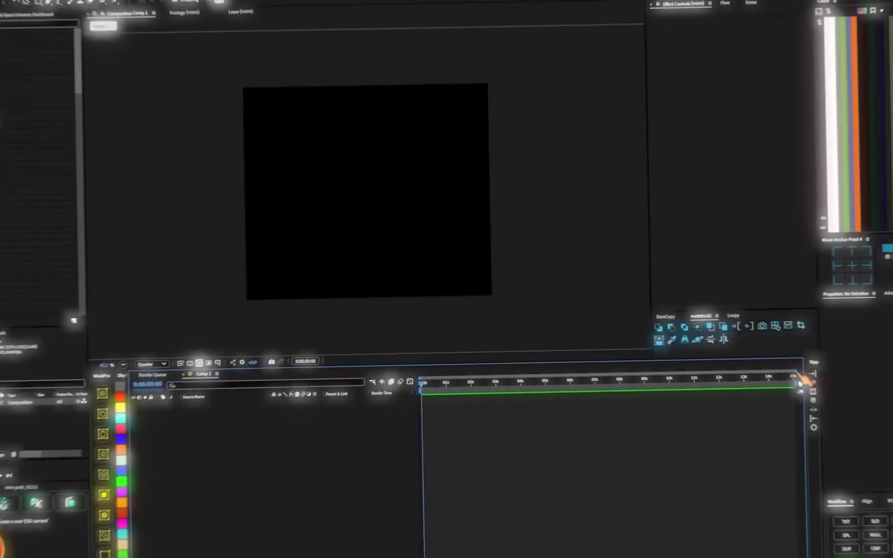
Add a new solid layer to Comp 1.
{"action": "left_click", "coordinate": [829, 502]}
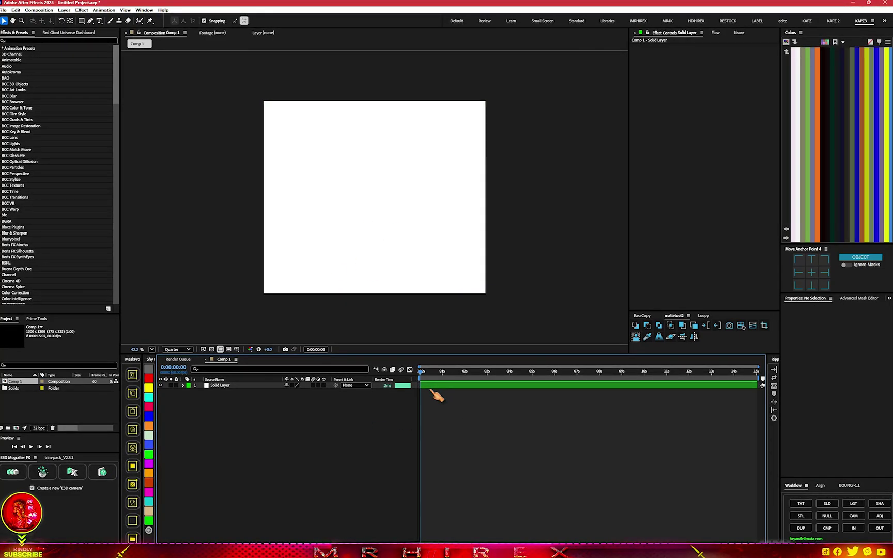
{"action": "key", "text": "period"}
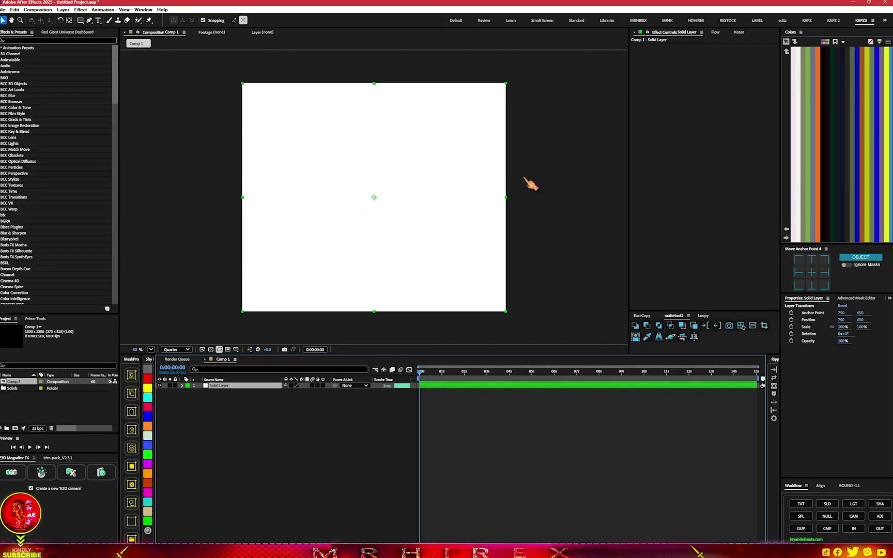
Try a series of swatches from the current colour palette on the solid layer, ending with bright yellow.
{"action": "left_click", "coordinate": [817, 128]}
{"action": "left_click", "coordinate": [796, 140]}
{"action": "left_click", "coordinate": [796, 145]}
{"action": "left_click", "coordinate": [876, 154]}
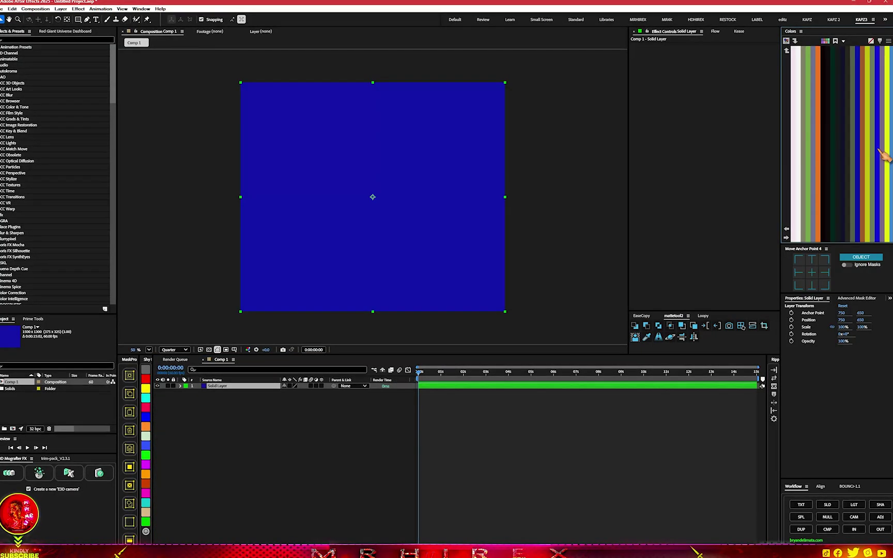
{"action": "left_click", "coordinate": [839, 97]}
{"action": "left_click", "coordinate": [800, 146]}
{"action": "left_click", "coordinate": [836, 167]}
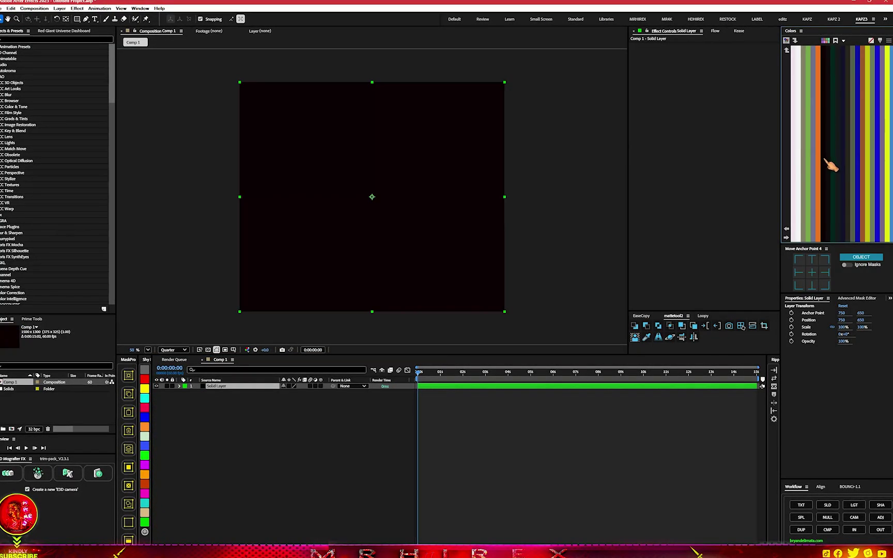
{"action": "left_click", "coordinate": [857, 161]}
{"action": "left_click", "coordinate": [887, 142]}
{"action": "left_click", "coordinate": [877, 138]}
{"action": "left_click", "coordinate": [853, 94]}
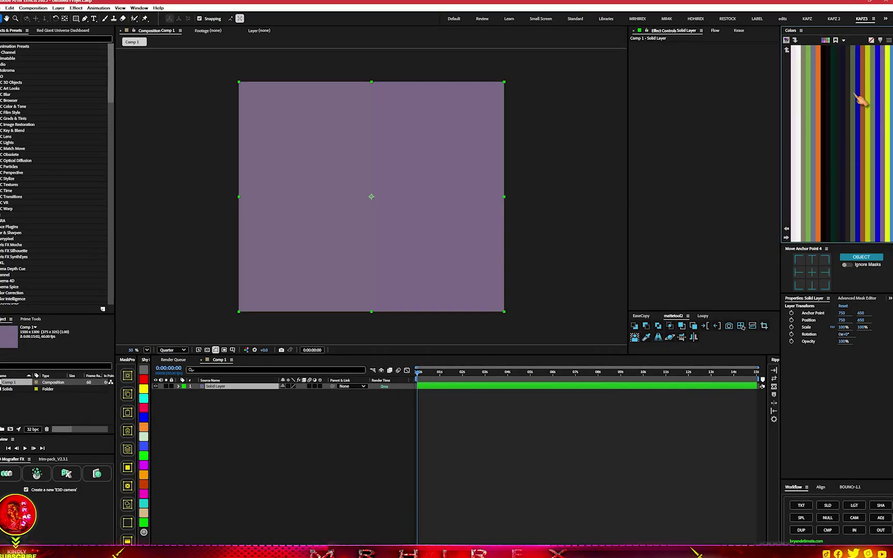
{"action": "left_click", "coordinate": [830, 103]}
{"action": "left_click", "coordinate": [808, 135]}
{"action": "left_click", "coordinate": [798, 145]}
{"action": "left_click", "coordinate": [829, 165]}
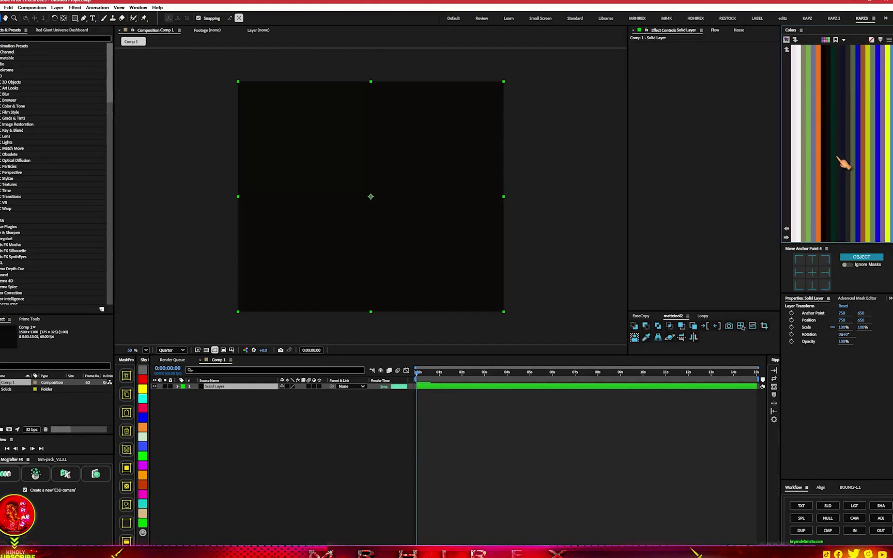
{"action": "left_click", "coordinate": [845, 163]}
{"action": "left_click", "coordinate": [869, 150]}
{"action": "left_click", "coordinate": [860, 149]}
{"action": "left_click", "coordinate": [806, 154]}
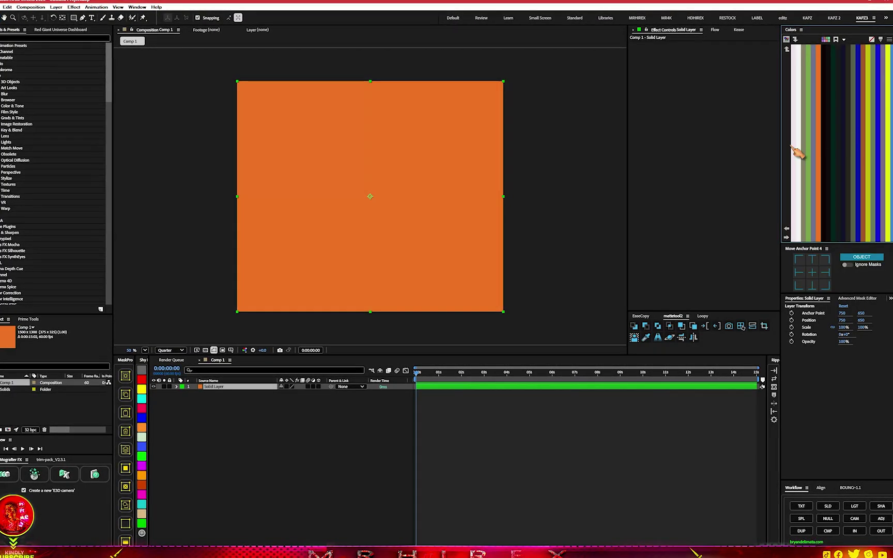
{"action": "left_click", "coordinate": [832, 150]}
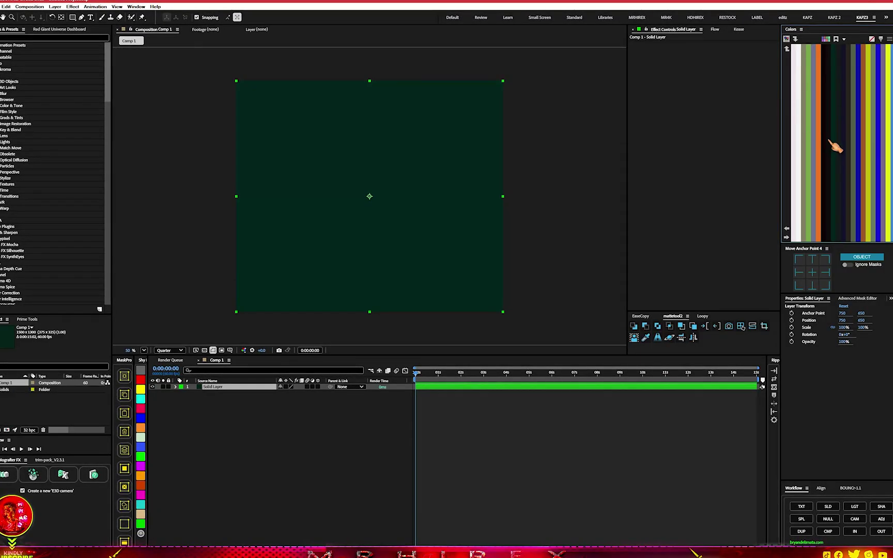
{"action": "left_click", "coordinate": [830, 144]}
{"action": "left_click", "coordinate": [858, 146]}
{"action": "left_click", "coordinate": [809, 149]}
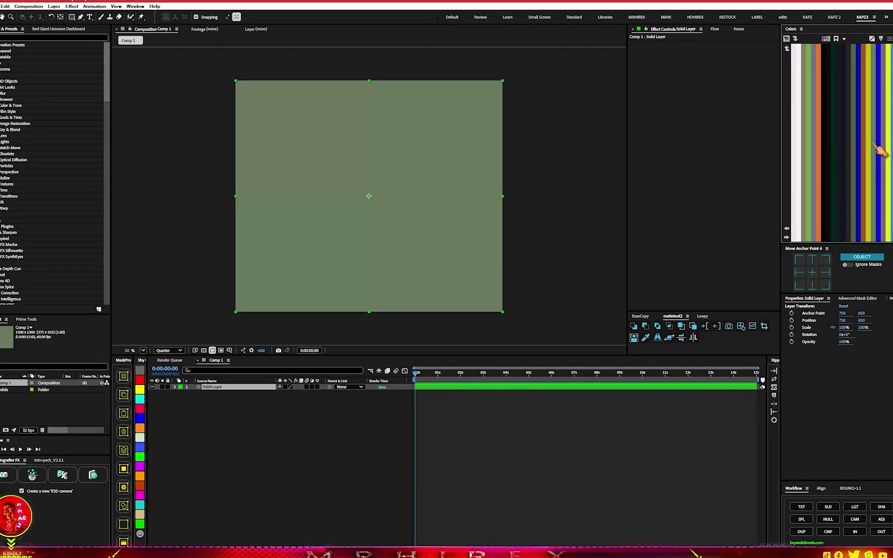
{"action": "left_click", "coordinate": [813, 131]}
{"action": "left_click", "coordinate": [838, 126]}
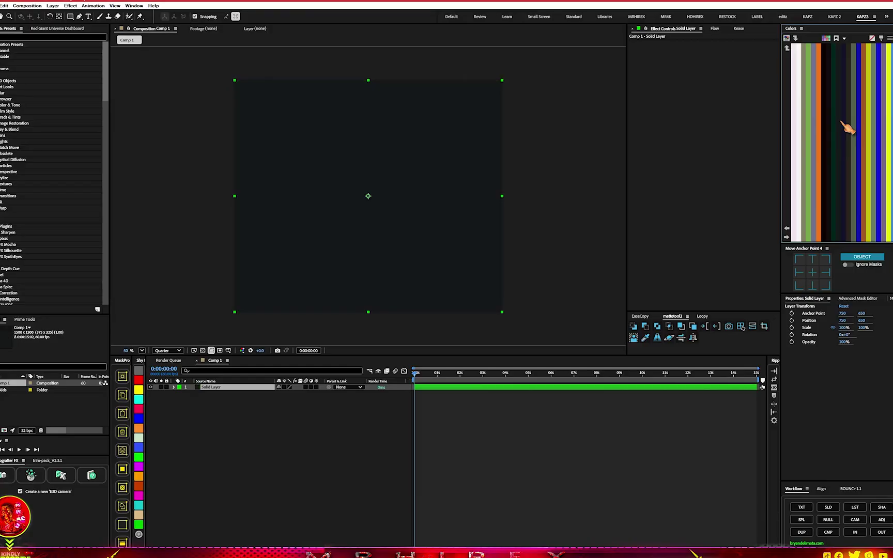
{"action": "left_click", "coordinate": [874, 135]}
{"action": "left_click", "coordinate": [879, 139]}
{"action": "left_click", "coordinate": [884, 126]}
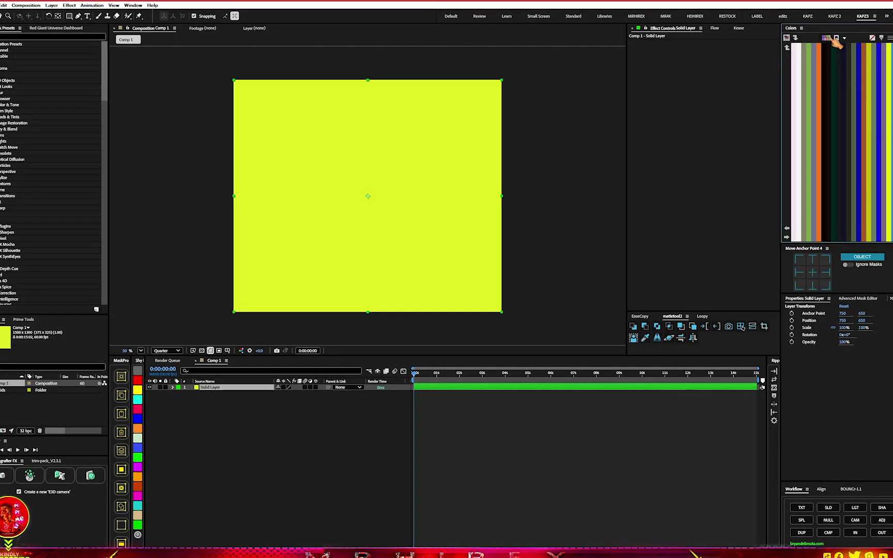
Generate new colour palettes and try their swatches on the solid layer, settling on off-white.
{"action": "left_click", "coordinate": [826, 41]}
{"action": "left_click", "coordinate": [824, 86]}
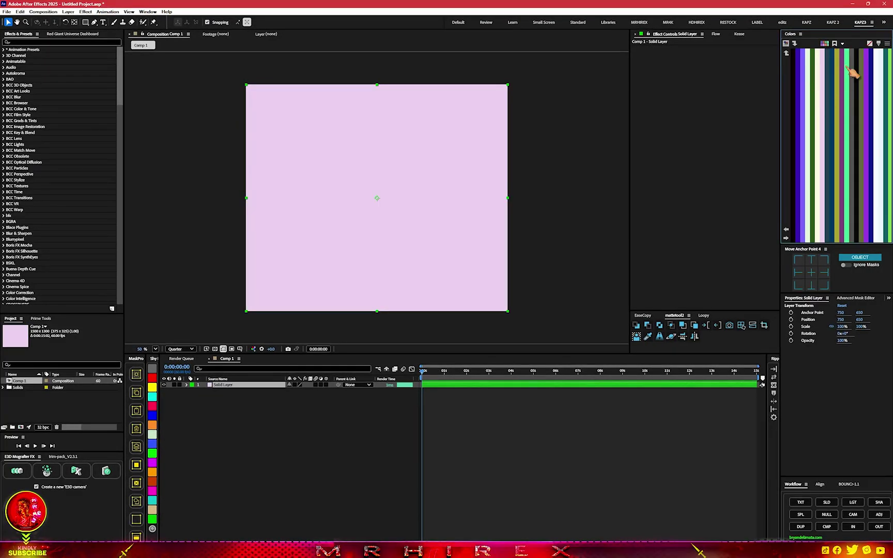
{"action": "left_click", "coordinate": [825, 44]}
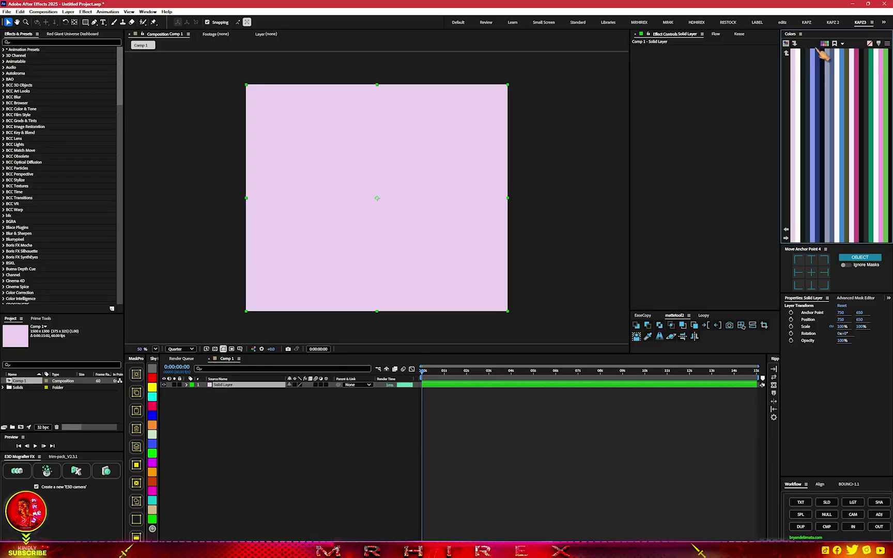
{"action": "left_click", "coordinate": [826, 121]}
{"action": "left_click", "coordinate": [840, 129]}
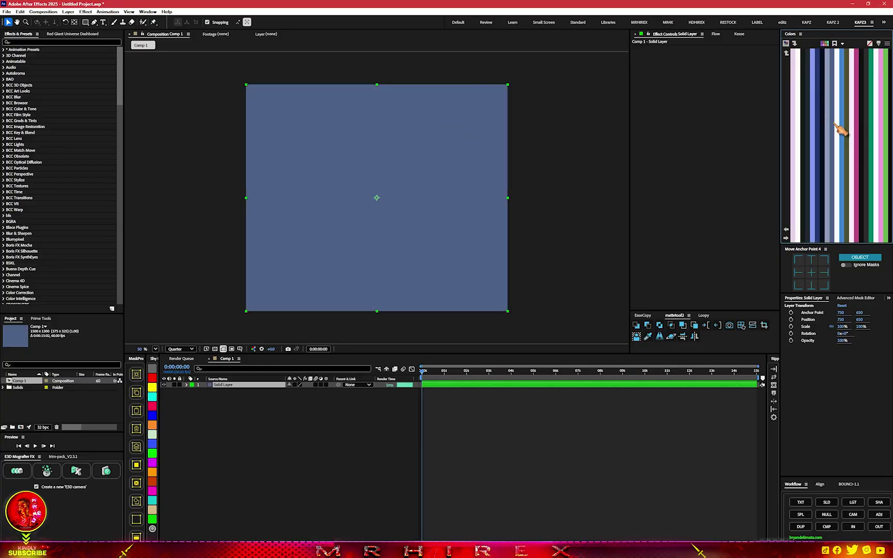
{"action": "left_click", "coordinate": [836, 162]}
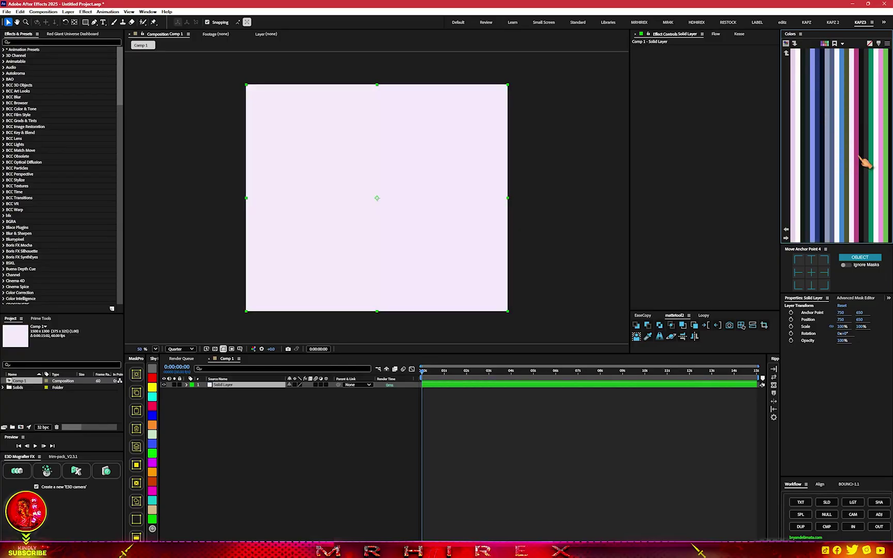
{"action": "left_click", "coordinate": [865, 162]}
{"action": "left_click", "coordinate": [881, 161]}
{"action": "left_click", "coordinate": [879, 164]}
{"action": "left_click", "coordinate": [854, 161]}
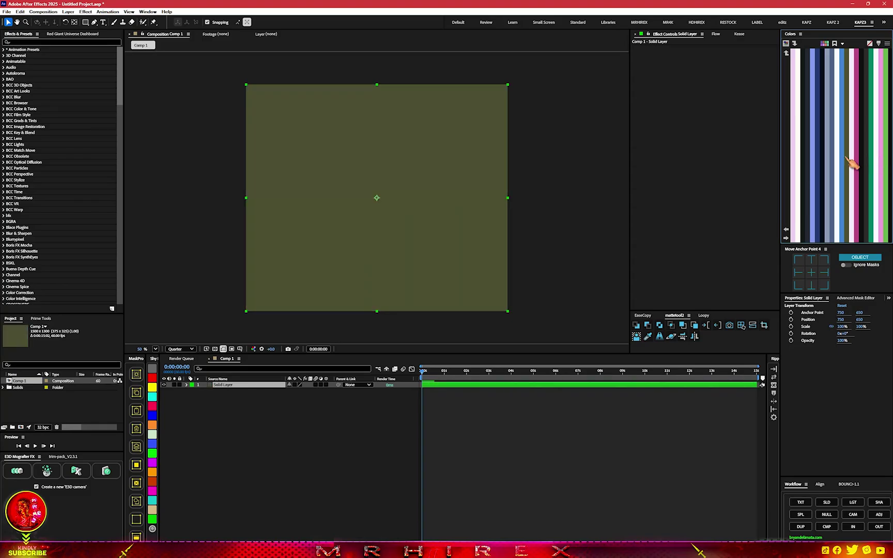
{"action": "left_click", "coordinate": [836, 164]}
{"action": "left_click", "coordinate": [805, 163]}
{"action": "left_click", "coordinate": [797, 164]}
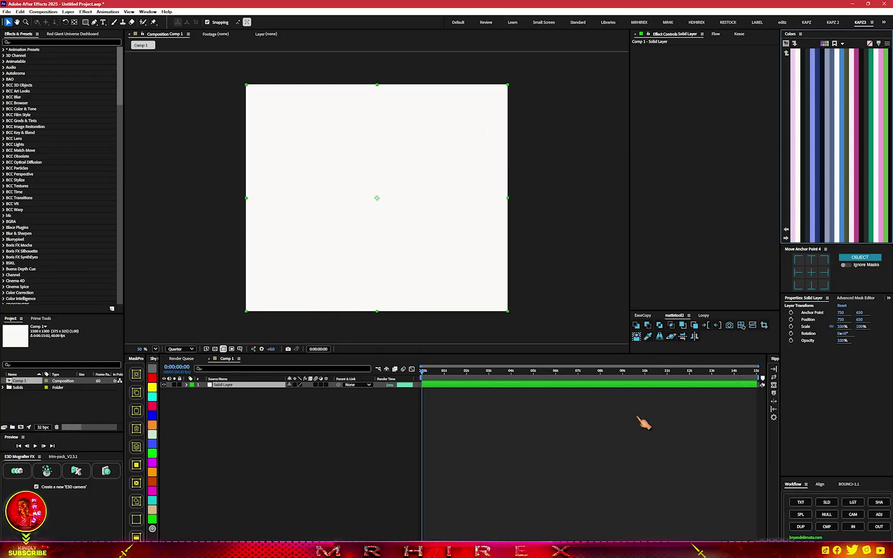
Add a text layer and set its Poppins font to 223 px in the Black style.
{"action": "left_click", "coordinate": [799, 502]}
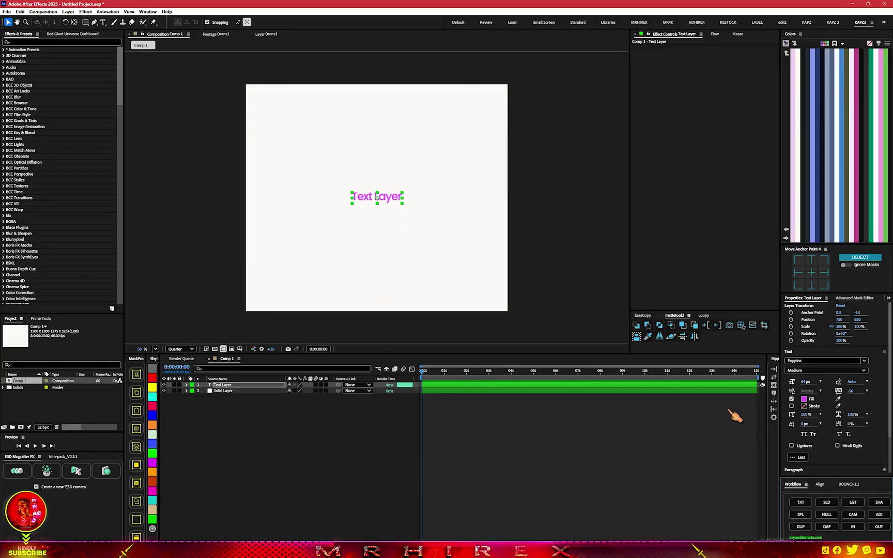
{"action": "left_click_drag", "start_coordinate": [805, 384], "coordinate": [870, 392]}
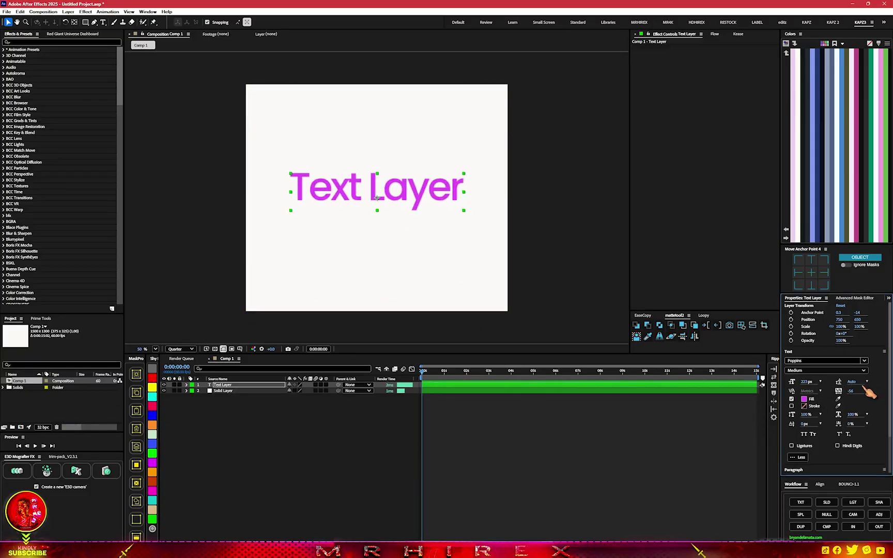
{"action": "scroll", "coordinate": [373, 172], "scroll_direction": "up", "scroll_amount": 3}
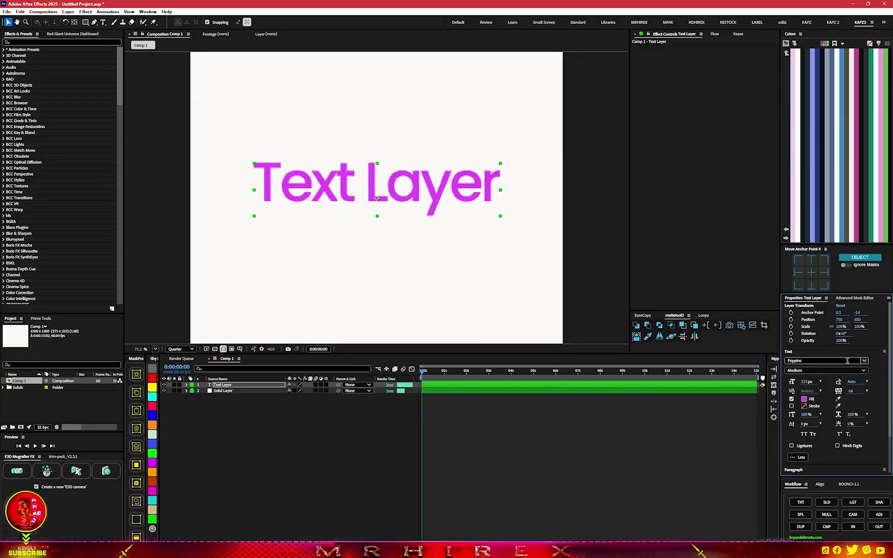
{"action": "left_click", "coordinate": [829, 371]}
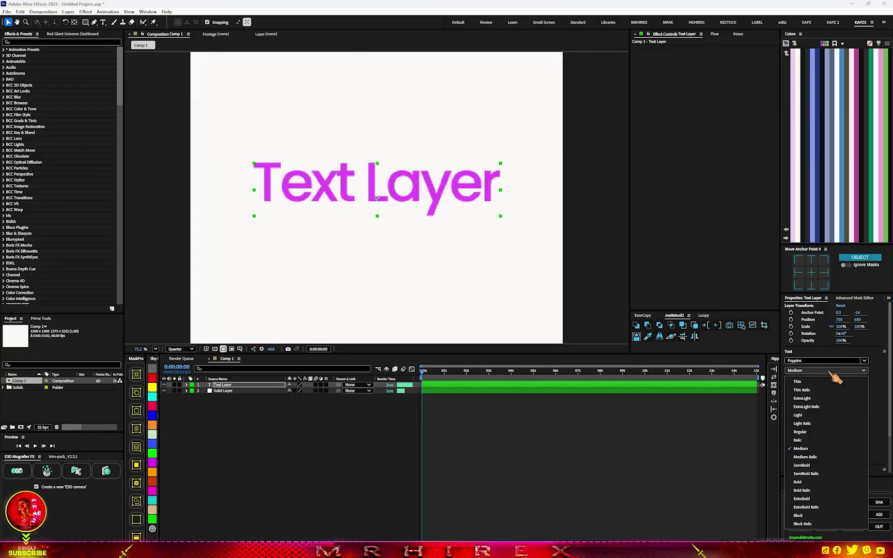
{"action": "left_click", "coordinate": [805, 516]}
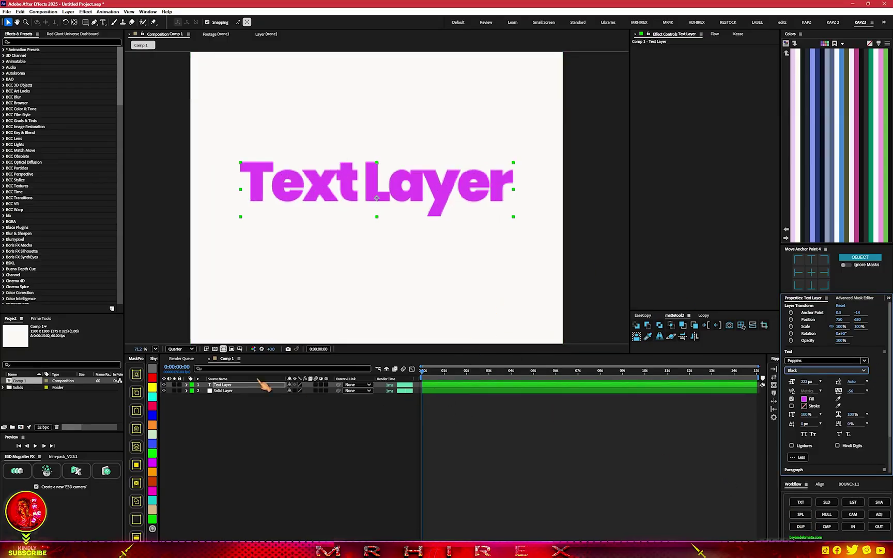
Set the composition's preview resolution to Full.
{"action": "left_click", "coordinate": [191, 349]}
{"action": "left_click", "coordinate": [187, 372]}
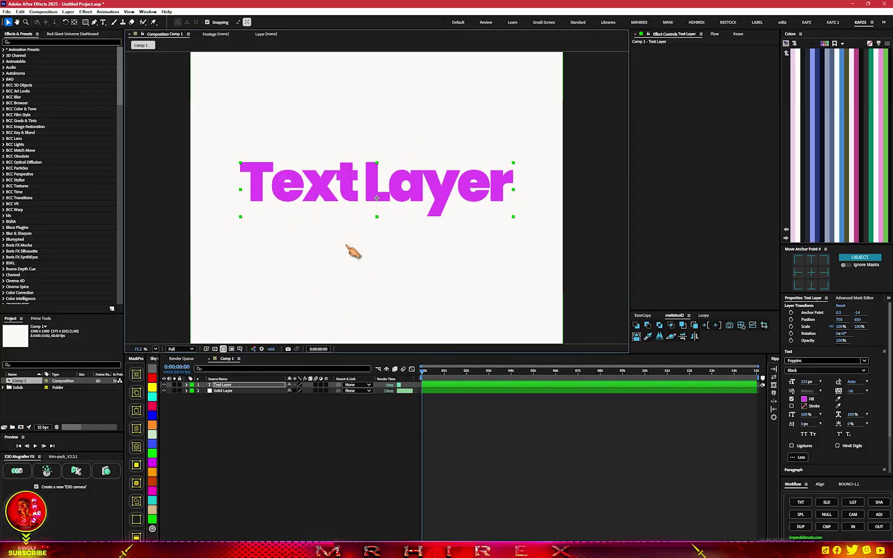
Change the text layer's fill to turquoise with the standard colour picker.
{"action": "left_click", "coordinate": [805, 399]}
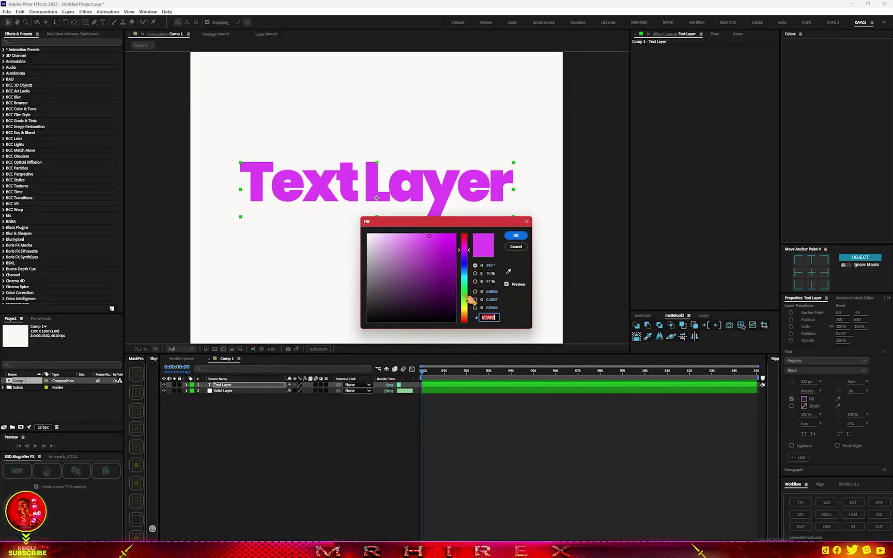
{"action": "left_click", "coordinate": [464, 308]}
{"action": "left_click", "coordinate": [467, 291]}
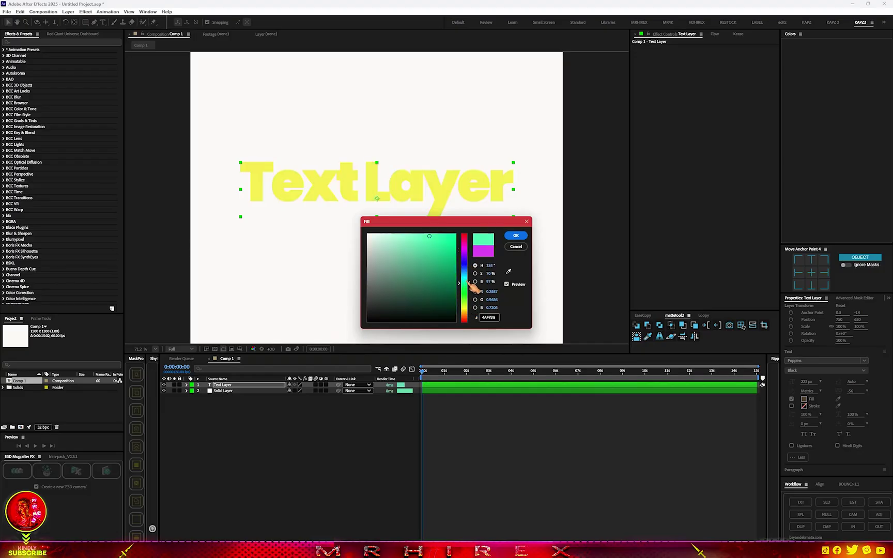
{"action": "left_click", "coordinate": [516, 235]}
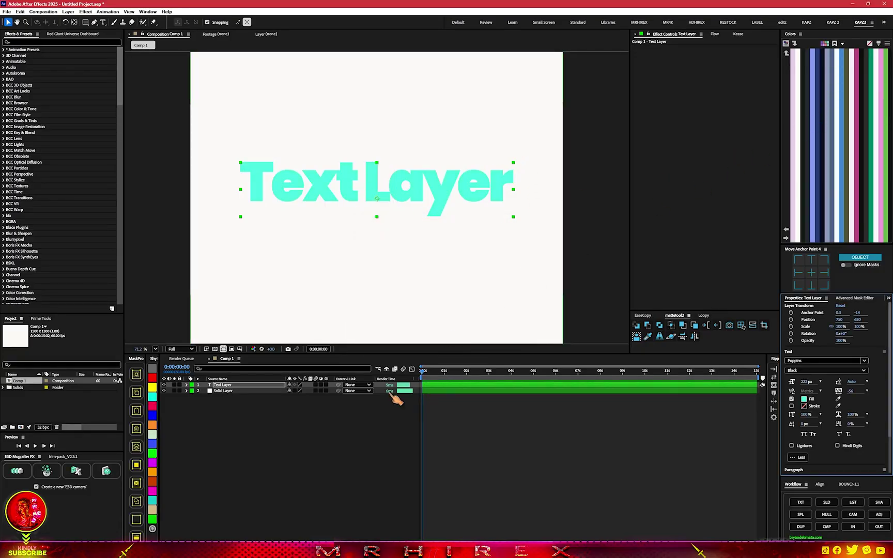
Try several swatches from the current palette on the text layer, including slate blue and near-black.
{"action": "left_click", "coordinate": [259, 405]}
{"action": "left_click", "coordinate": [380, 199]}
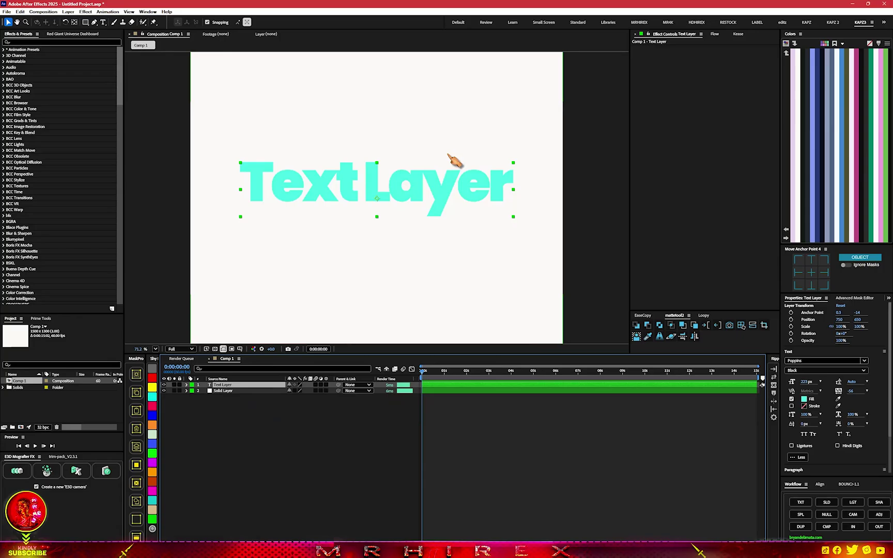
{"action": "left_click", "coordinate": [846, 187]}
{"action": "left_click", "coordinate": [834, 174]}
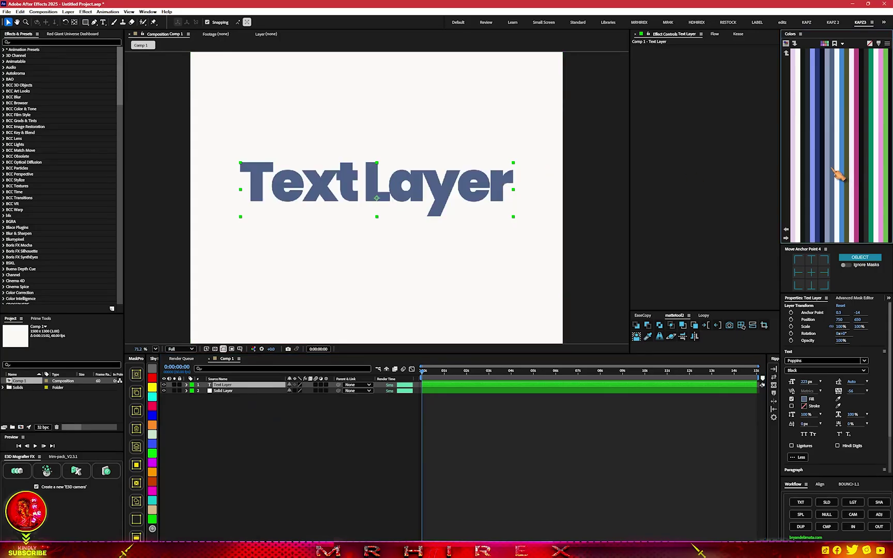
{"action": "left_click", "coordinate": [825, 174]}
{"action": "left_click", "coordinate": [859, 167]}
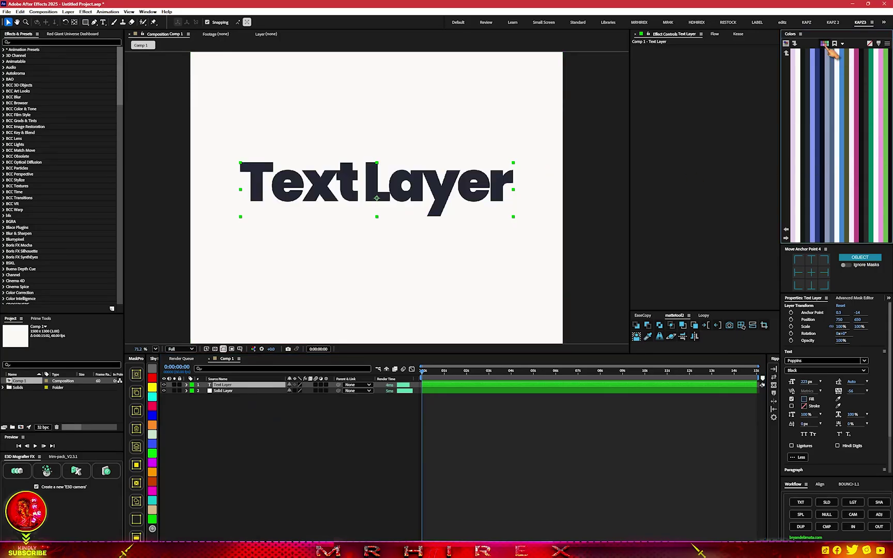
Generate a new colour palette and try its swatches on the text layer, settling on dark navy.
{"action": "left_click", "coordinate": [824, 44]}
{"action": "left_click", "coordinate": [833, 133]}
{"action": "left_click", "coordinate": [813, 150]}
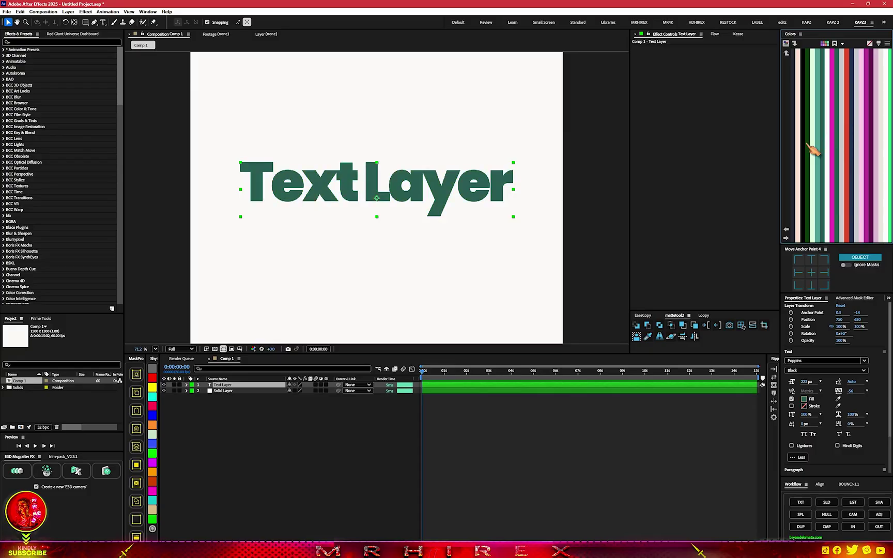
{"action": "left_click", "coordinate": [804, 152]}
{"action": "left_click", "coordinate": [874, 142]}
{"action": "left_click", "coordinate": [875, 161]}
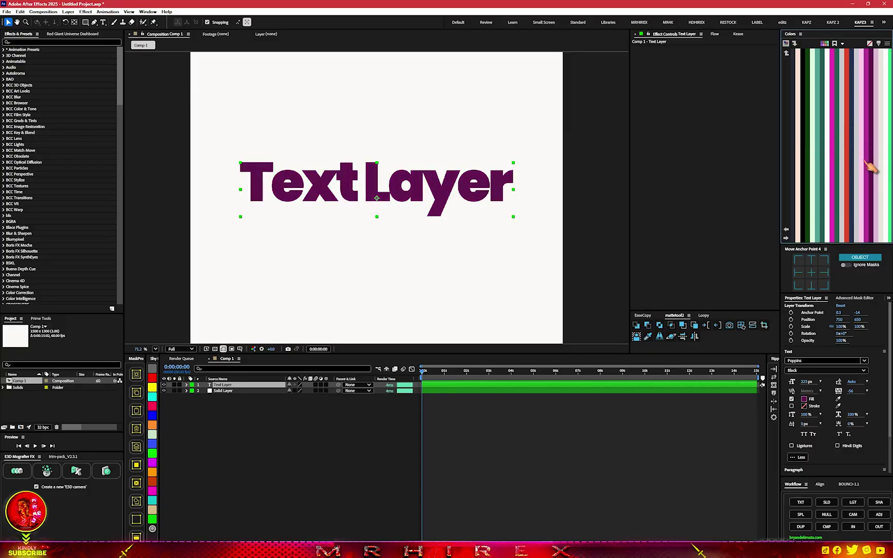
{"action": "left_click", "coordinate": [826, 189]}
{"action": "left_click", "coordinate": [809, 186]}
{"action": "left_click", "coordinate": [814, 191]}
{"action": "left_click", "coordinate": [853, 164]}
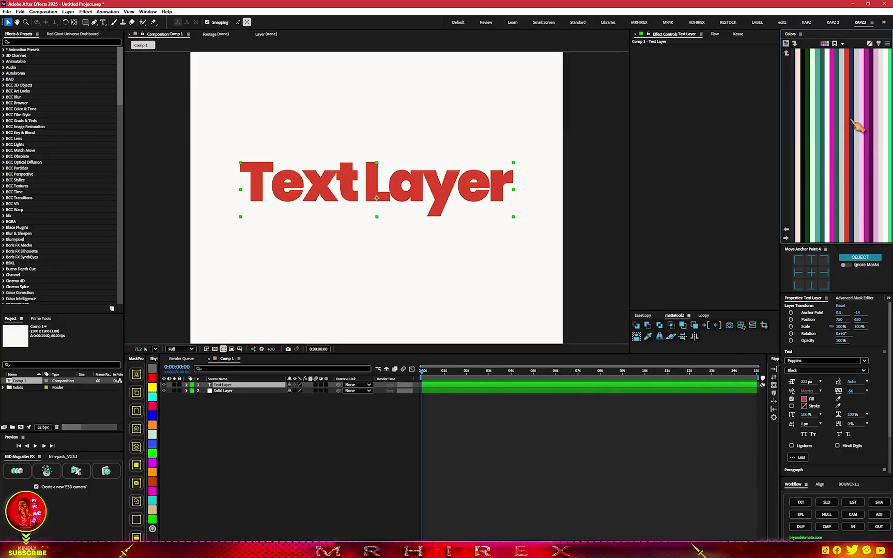
{"action": "left_click", "coordinate": [853, 153]}
{"action": "key", "text": "slash"}
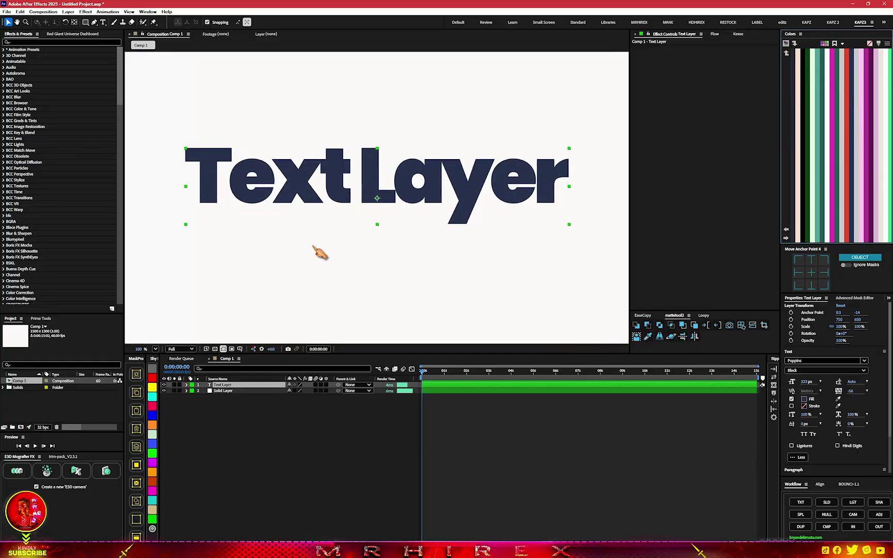
Draw a rectangle shape layer about 846 by 548 px in the composition's centre with a 00C6FF fill and no stroke.
{"action": "key", "text": "shift+slash"}
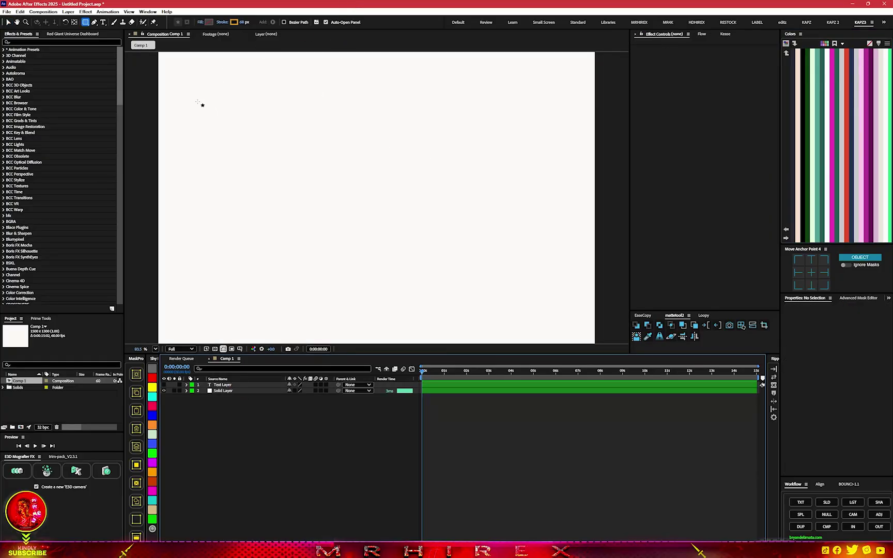
{"action": "left_click", "coordinate": [209, 22]}
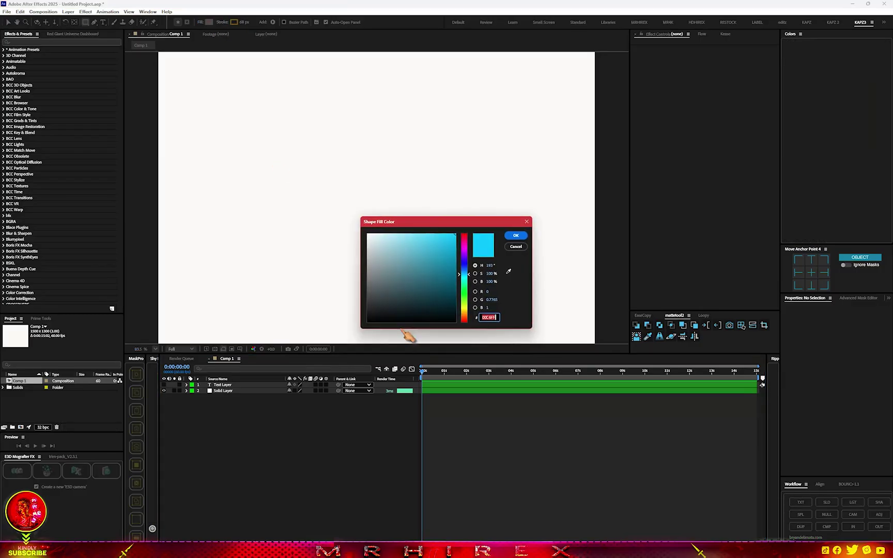
{"action": "left_click", "coordinate": [515, 236]}
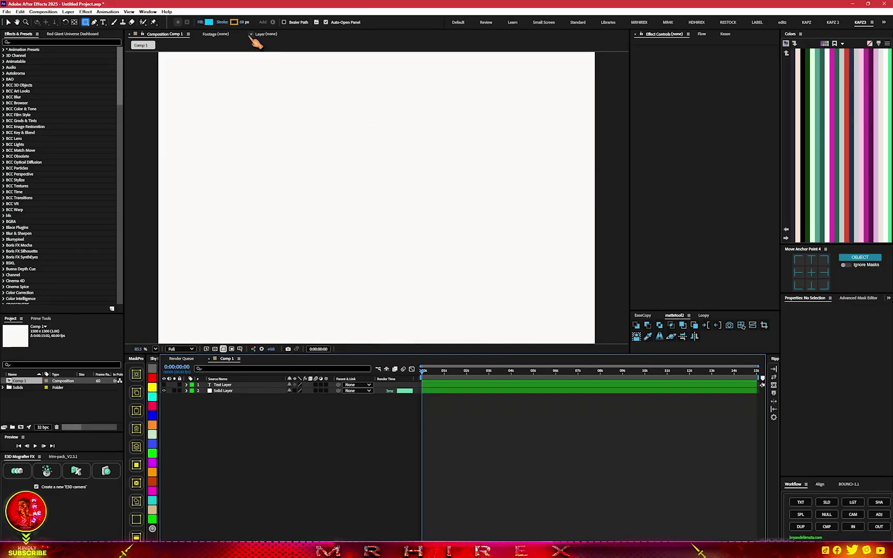
{"action": "left_click", "coordinate": [223, 23]}
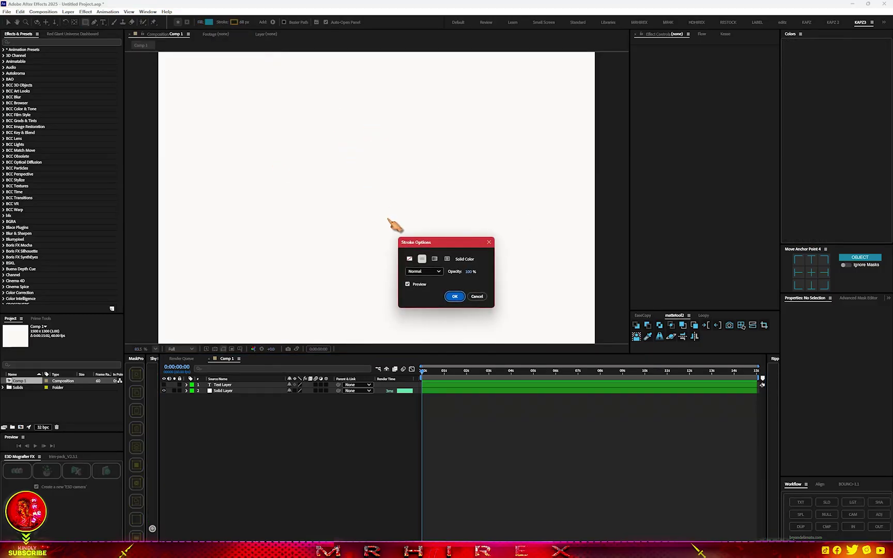
{"action": "left_click", "coordinate": [454, 296]}
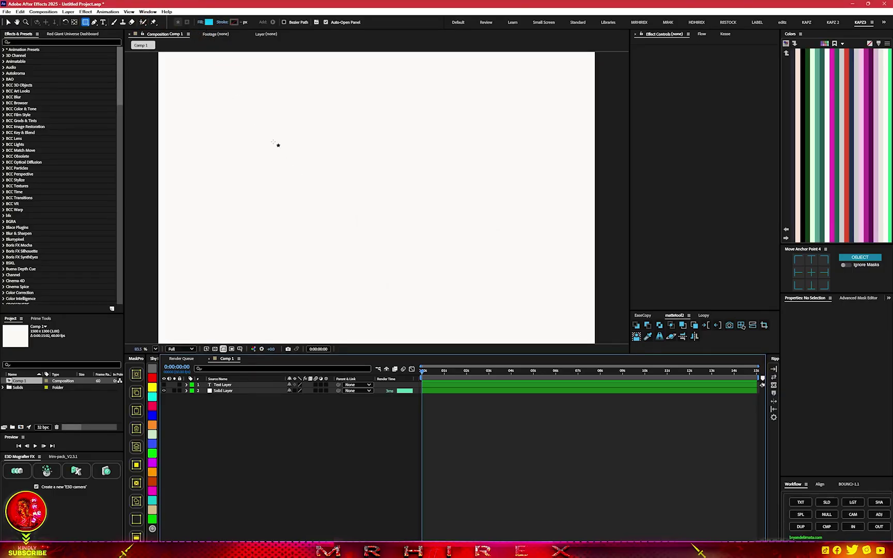
{"action": "mouse_move", "coordinate": [272, 138]}
{"action": "left_mouse_down"}
{"action": "mouse_move", "coordinate": [400, 205]}
{"action": "mouse_move", "coordinate": [519, 298]}
{"action": "left_mouse_up"}
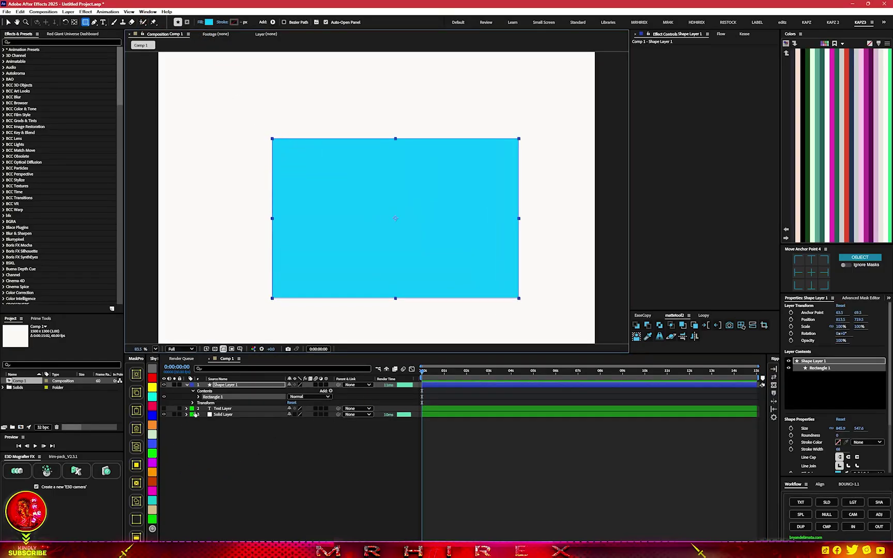
Recolour the rectangle with several swatches from the current palette, including magenta and off-white.
{"action": "key", "text": "shift+slash"}
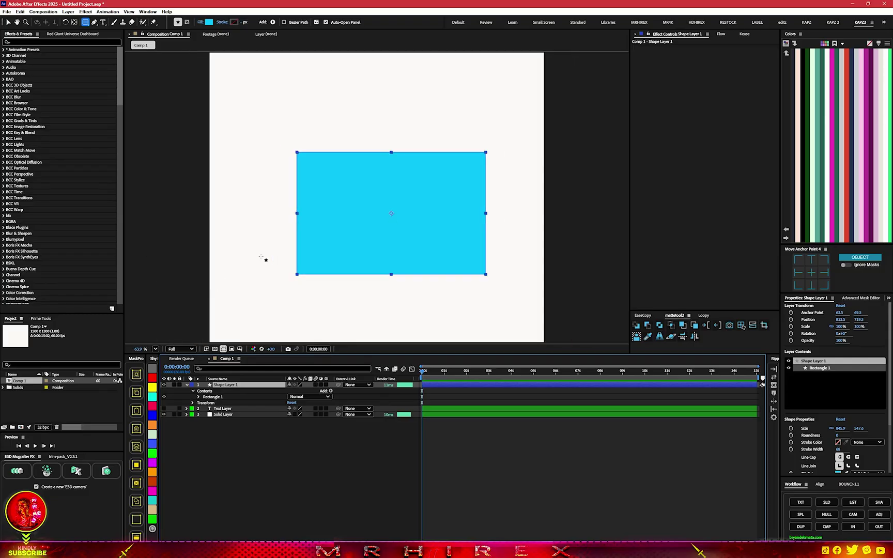
{"action": "key", "text": "slash"}
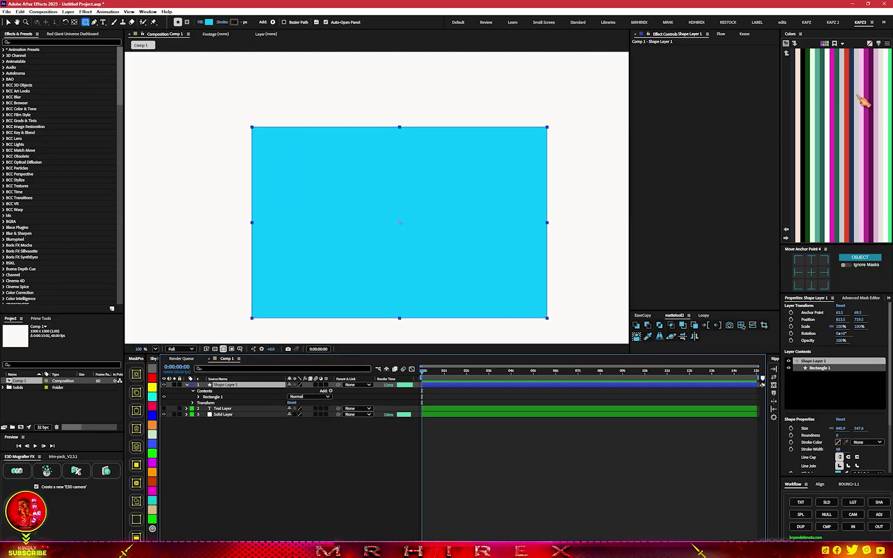
{"action": "left_click", "coordinate": [835, 136]}
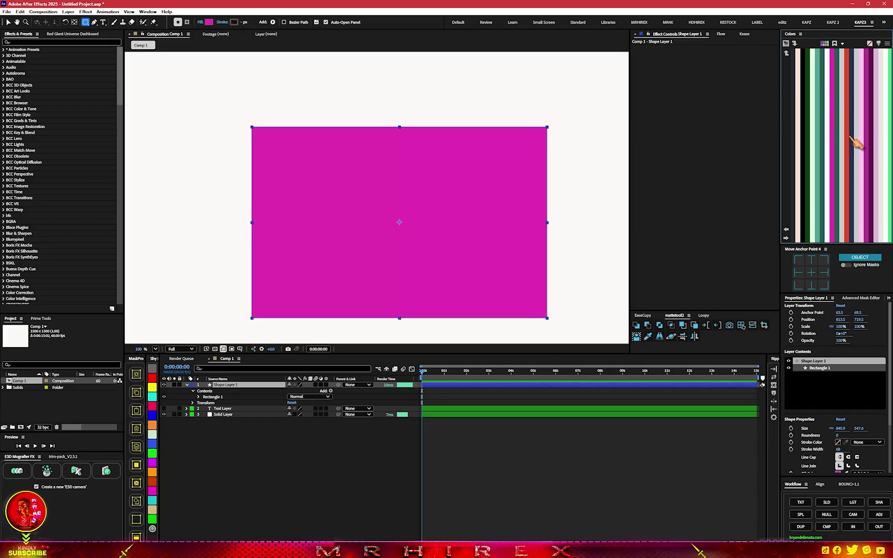
{"action": "left_click", "coordinate": [853, 141]}
{"action": "left_click", "coordinate": [848, 141]}
{"action": "left_click", "coordinate": [872, 136]}
{"action": "left_click", "coordinate": [885, 130]}
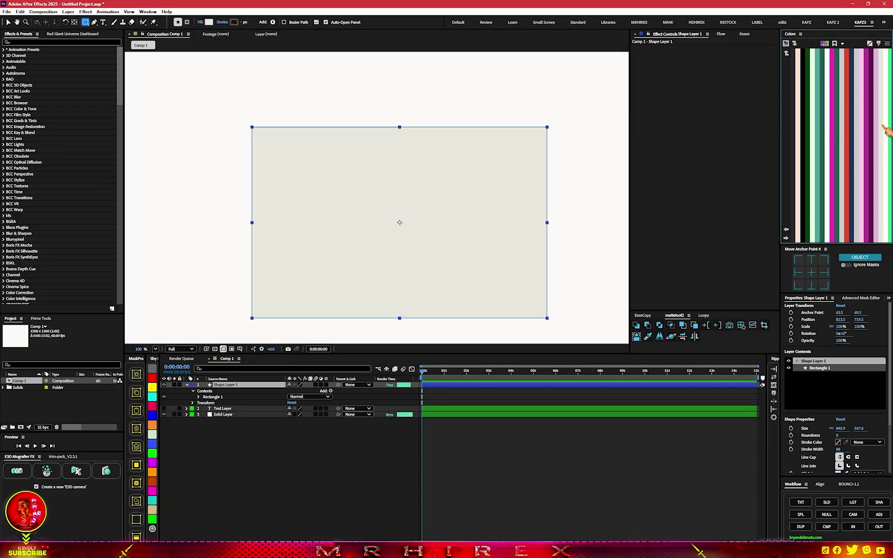
{"action": "left_click", "coordinate": [808, 147]}
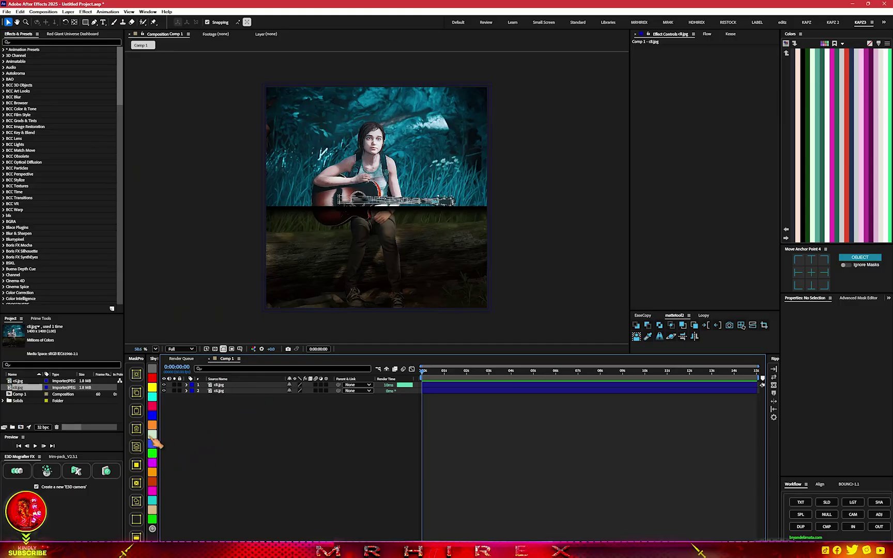
Set the lower image layer's label to Sea Foam and the upper image layer's label to Orange from the standard label list.
{"action": "left_click", "coordinate": [440, 387]}
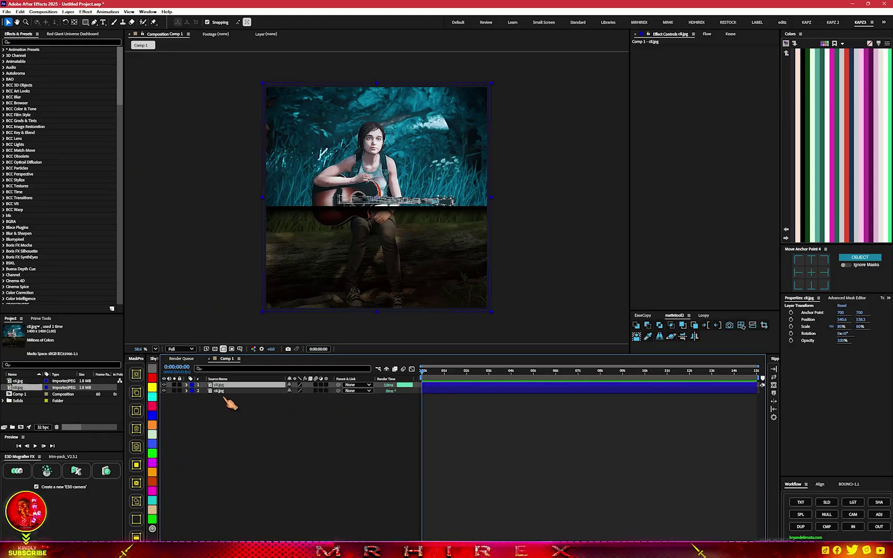
{"action": "left_click", "coordinate": [192, 392]}
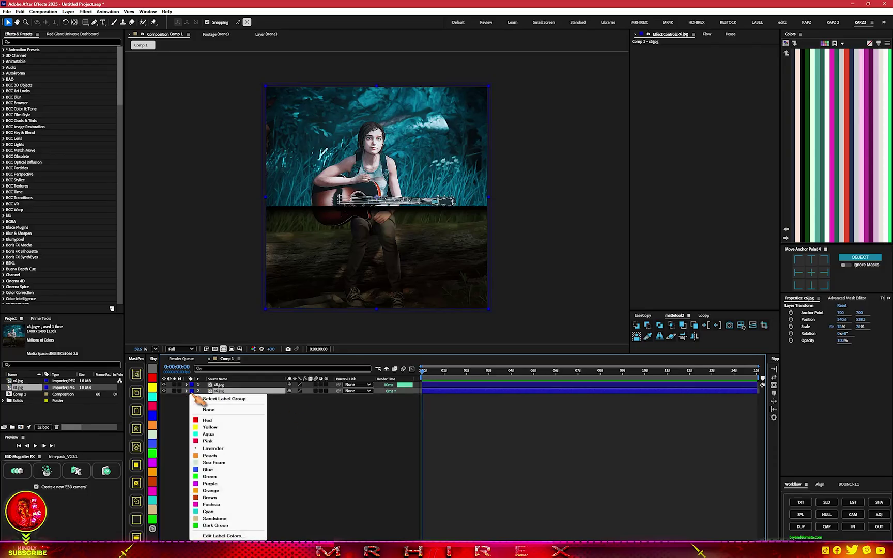
{"action": "left_click", "coordinate": [214, 463]}
{"action": "left_click", "coordinate": [191, 386]}
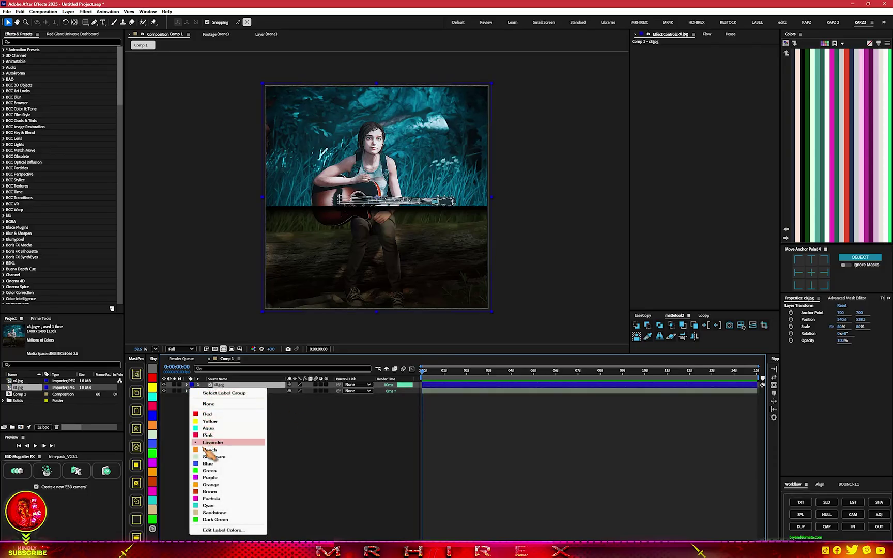
{"action": "left_click", "coordinate": [220, 483]}
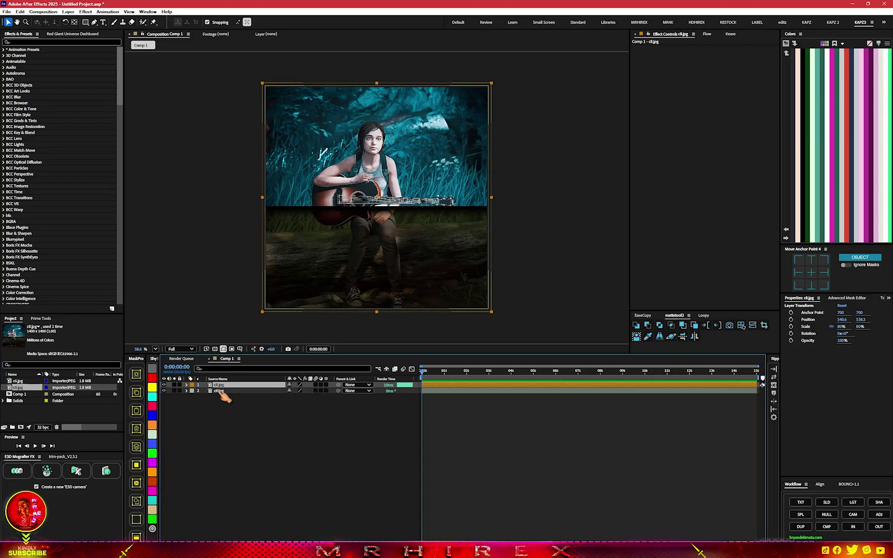
Apply the pink quick label swatch to the upper image layer and the cyan one to the lower image layer.
{"action": "left_click", "coordinate": [153, 407]}
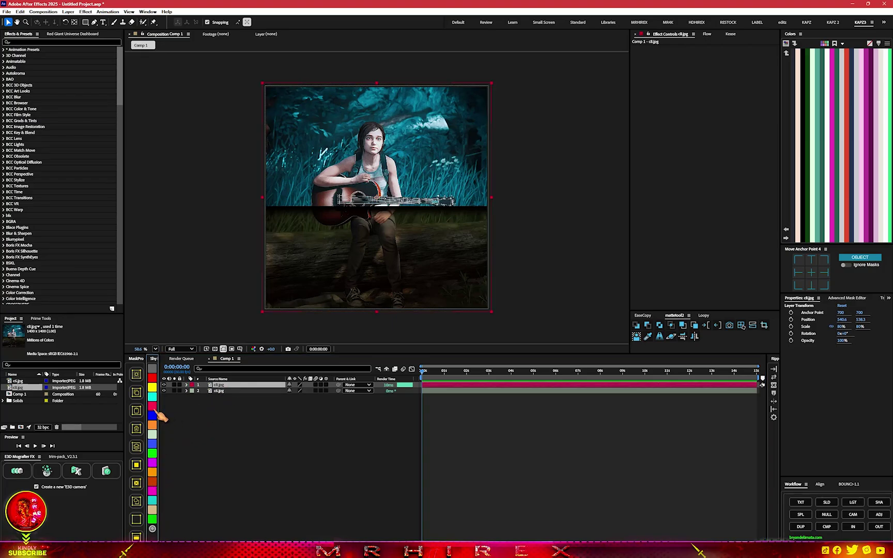
{"action": "left_click", "coordinate": [233, 392]}
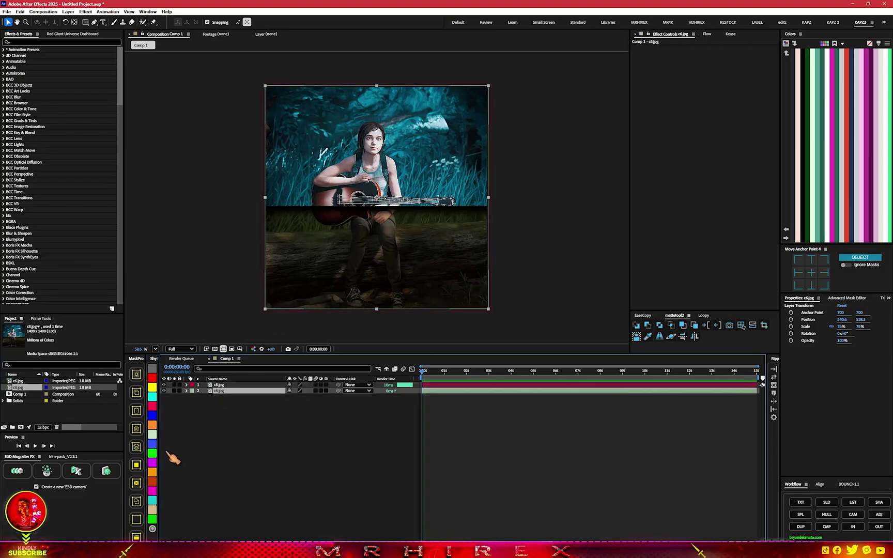
{"action": "left_click", "coordinate": [154, 482]}
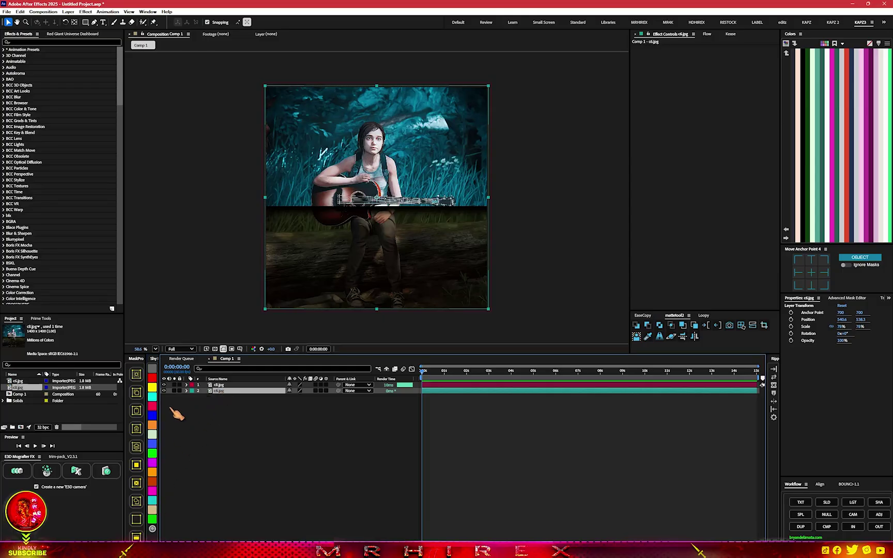
Cycle the lower image layer through quick label swatches, including red, green and blue, ending on yellow.
{"action": "left_click", "coordinate": [153, 408]}
{"action": "left_click", "coordinate": [153, 396]}
{"action": "left_click", "coordinate": [153, 387]}
{"action": "left_click", "coordinate": [153, 378]}
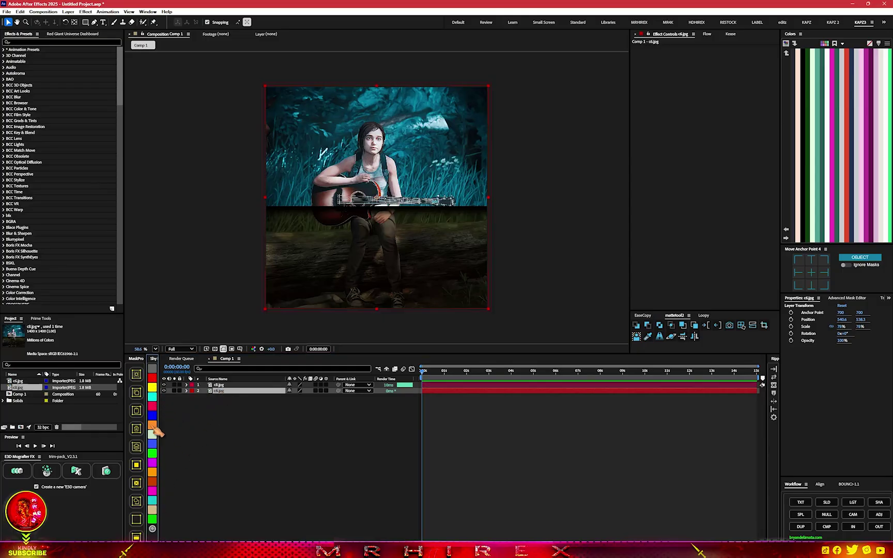
{"action": "left_click", "coordinate": [153, 425]}
{"action": "left_click", "coordinate": [153, 491]}
{"action": "left_click", "coordinate": [153, 501]}
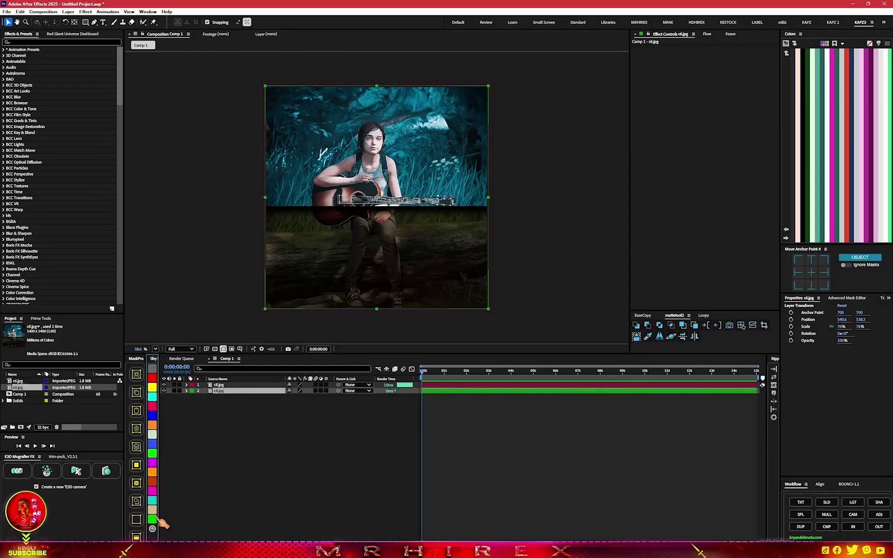
{"action": "left_click", "coordinate": [153, 509]}
{"action": "left_click", "coordinate": [154, 445]}
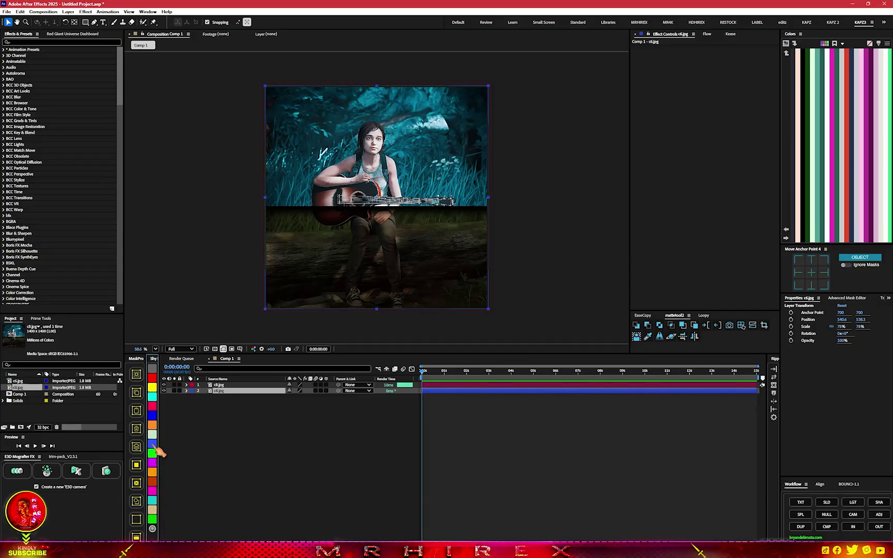
{"action": "left_click", "coordinate": [153, 387]}
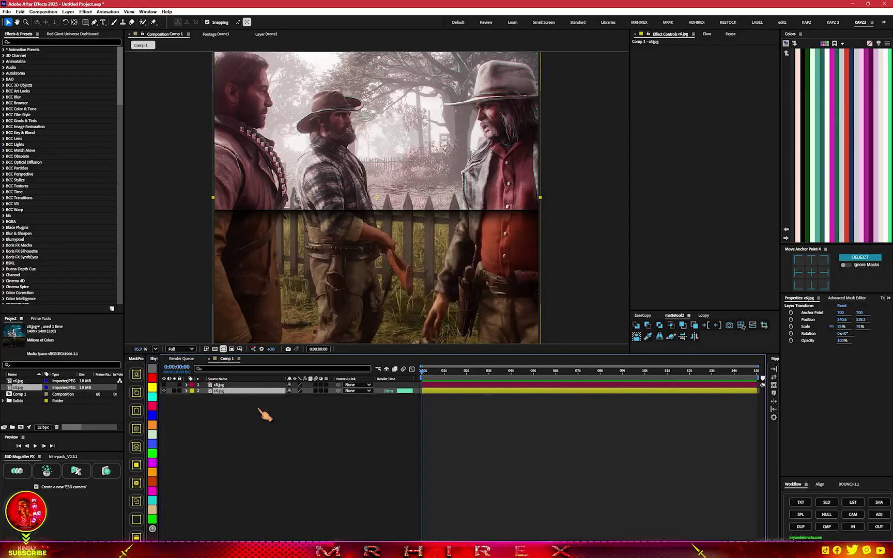
Change the lower image layer's label to Pink and finally to Peach using the standard label list.
{"action": "left_click", "coordinate": [194, 395]}
{"action": "left_click", "coordinate": [235, 424]}
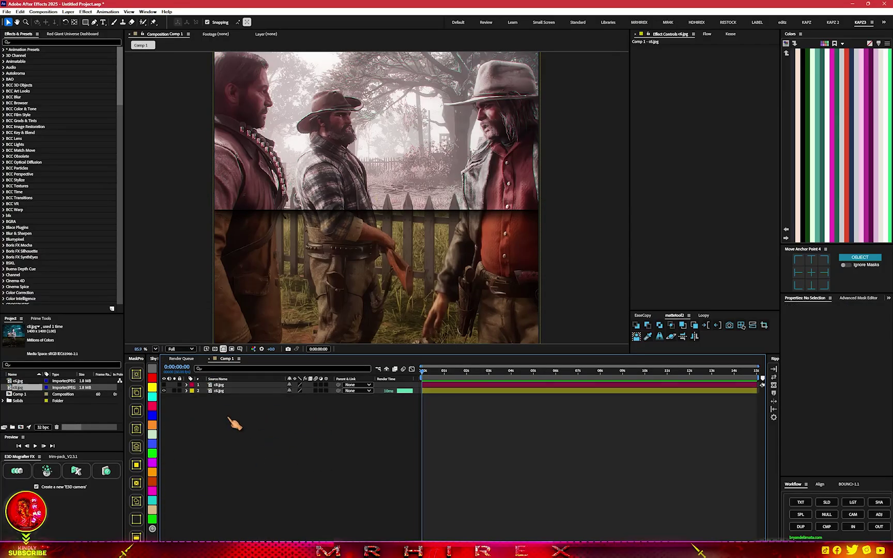
{"action": "left_click", "coordinate": [192, 393]}
{"action": "left_click", "coordinate": [219, 448]}
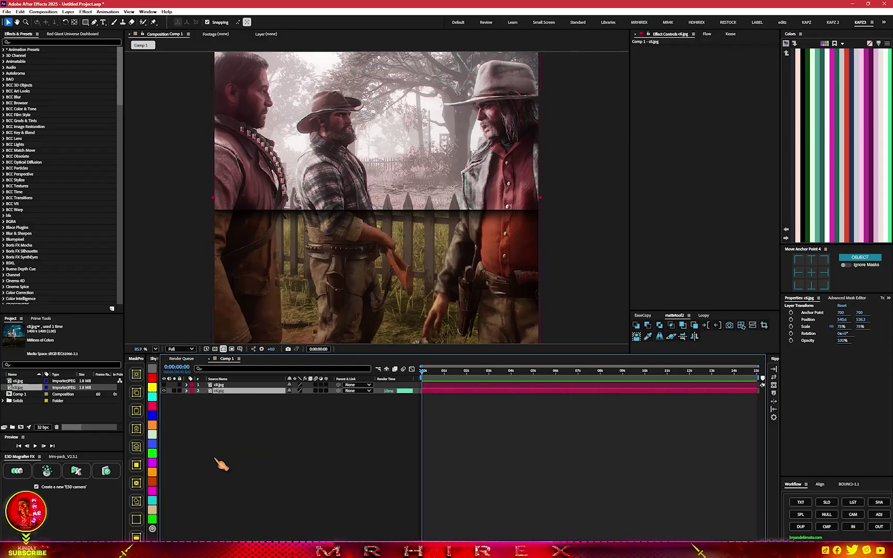
{"action": "left_click", "coordinate": [192, 391]}
{"action": "left_click", "coordinate": [222, 455]}
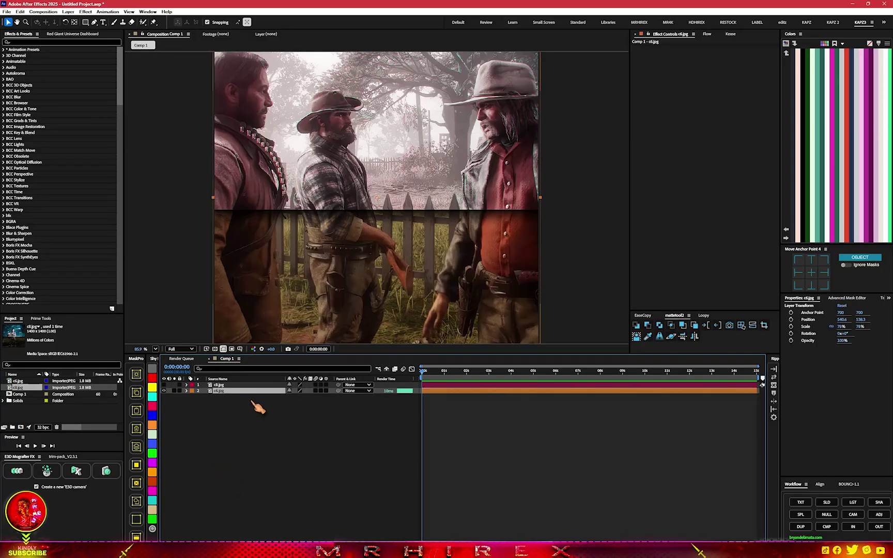
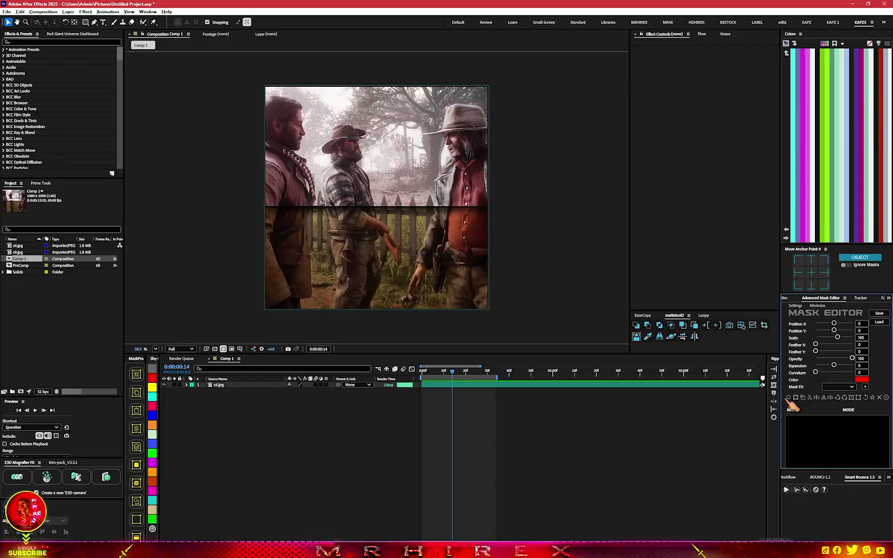
Draw a closed mask with the Pen tool around the lower part of the image layer, extending past the picture's edges.
{"action": "left_click", "coordinate": [233, 386]}
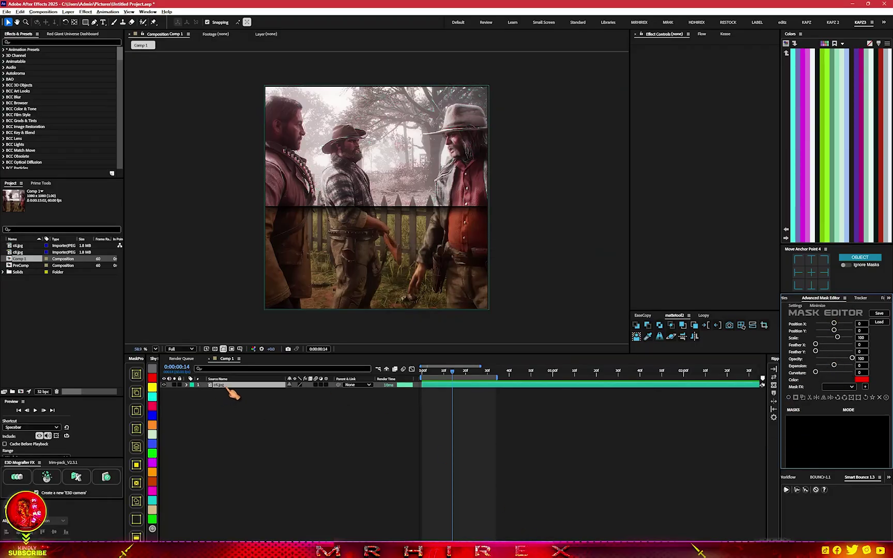
{"action": "left_click", "coordinate": [86, 22]}
{"action": "left_click", "coordinate": [94, 22]}
{"action": "left_click", "coordinate": [226, 174]}
{"action": "left_click", "coordinate": [516, 195]}
{"action": "left_click", "coordinate": [517, 257]}
{"action": "left_click", "coordinate": [509, 326]}
{"action": "left_click", "coordinate": [424, 330]}
{"action": "left_click", "coordinate": [317, 331]}
{"action": "left_click", "coordinate": [246, 322]}
{"action": "left_click", "coordinate": [217, 301]}
{"action": "left_click", "coordinate": [214, 254]}
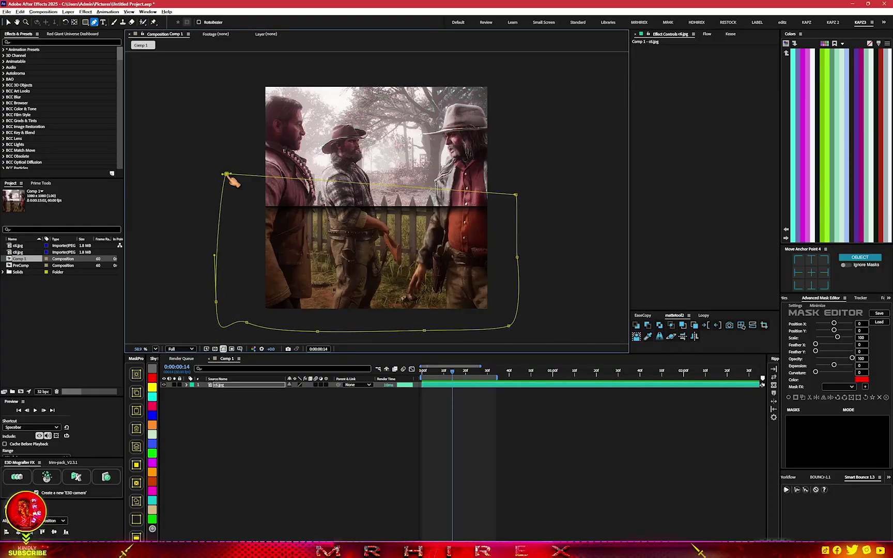
{"action": "left_click", "coordinate": [226, 174]}
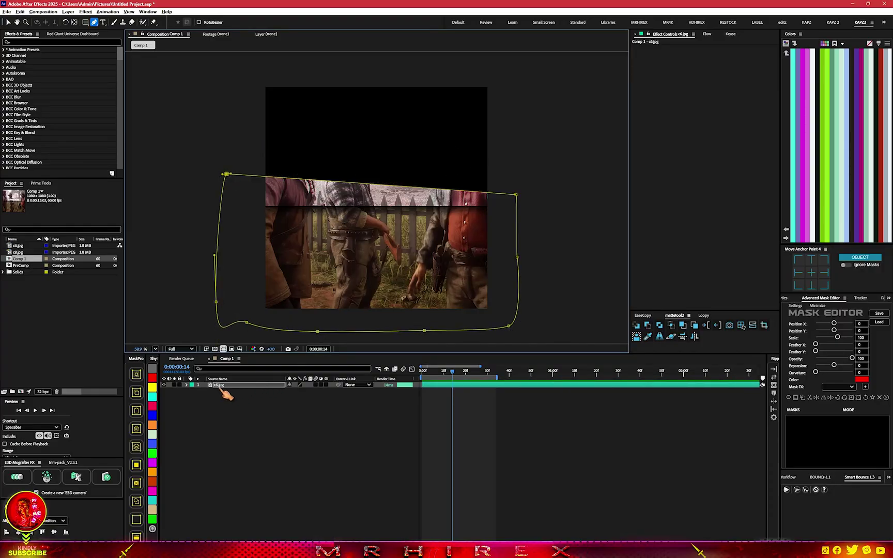
Reveal the new mask on the image layer, try inverting it, and set its mode to Subtract.
{"action": "left_click", "coordinate": [187, 385]}
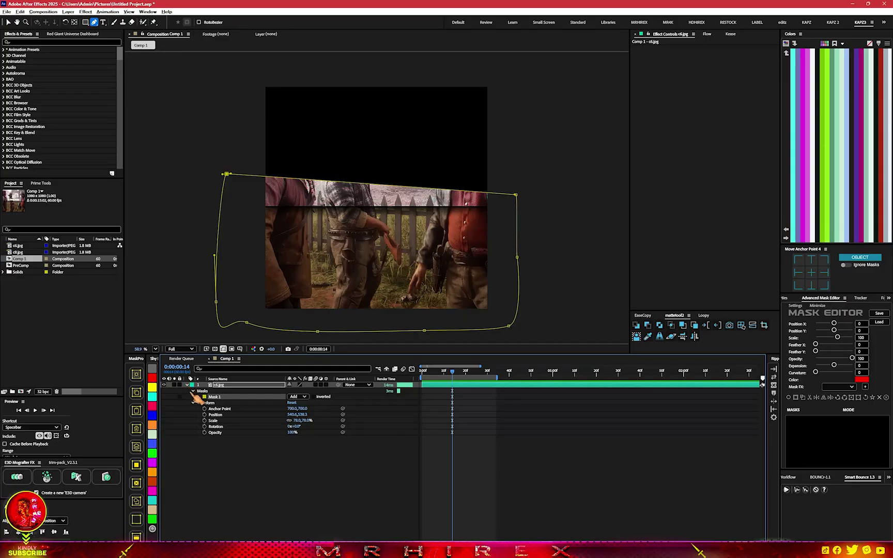
{"action": "left_click", "coordinate": [313, 397]}
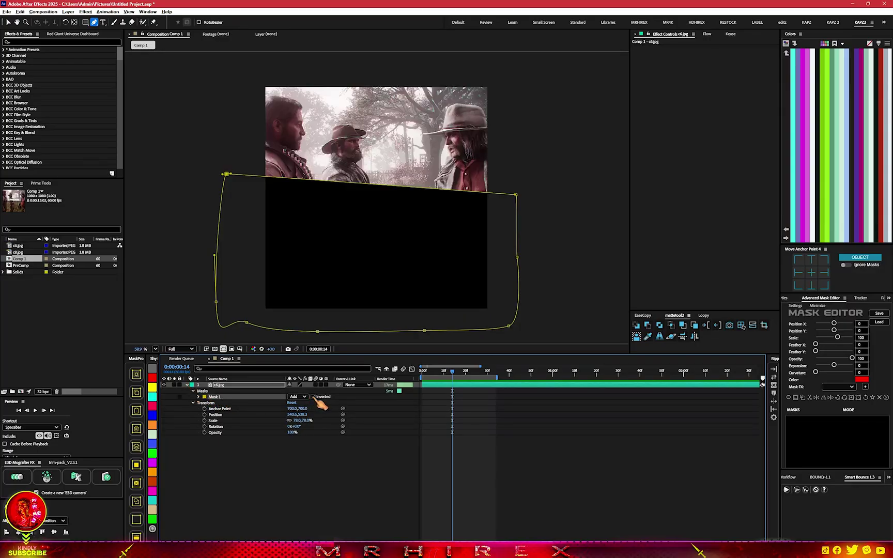
{"action": "left_click", "coordinate": [313, 397]}
{"action": "left_click", "coordinate": [298, 396]}
{"action": "left_click", "coordinate": [308, 418]}
Expand the mask's settings and examine its path, feather, opacity and expansion properties.
{"action": "left_click", "coordinate": [198, 396]}
{"action": "left_click_drag", "start_coordinate": [299, 408], "coordinate": [212, 421]}
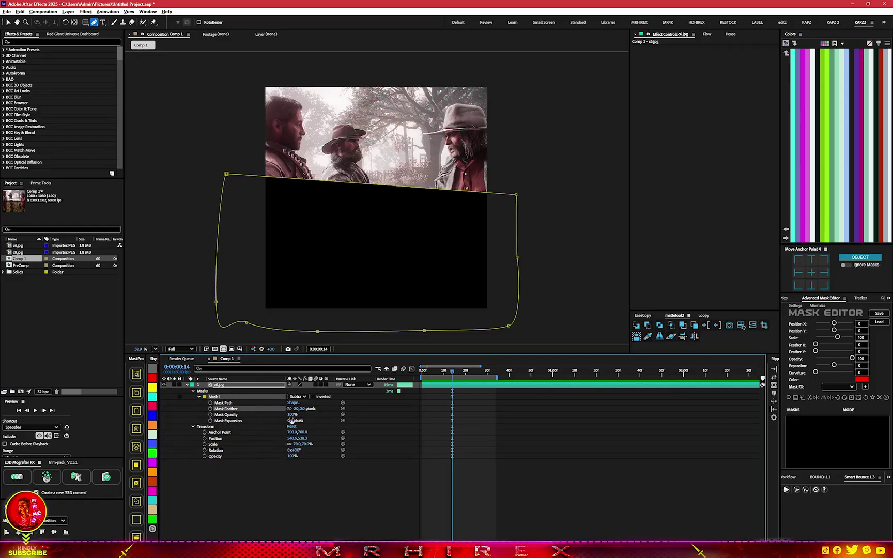
{"action": "left_click", "coordinate": [328, 428]}
{"action": "left_click_drag", "start_coordinate": [289, 421], "coordinate": [323, 421]}
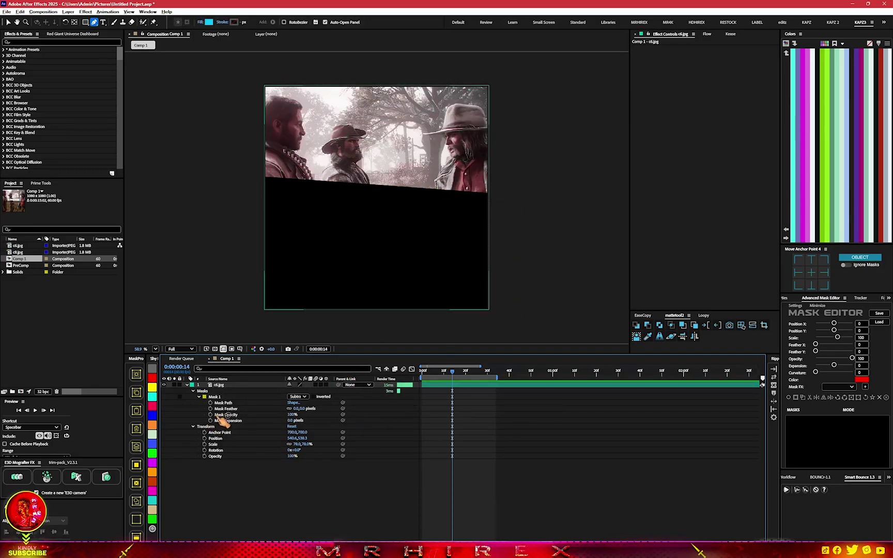
Collapse the image layer's properties, reselect the layer and load its mask into the Advanced Mask Editor.
{"action": "left_click", "coordinate": [187, 385]}
{"action": "left_click", "coordinate": [243, 385]}
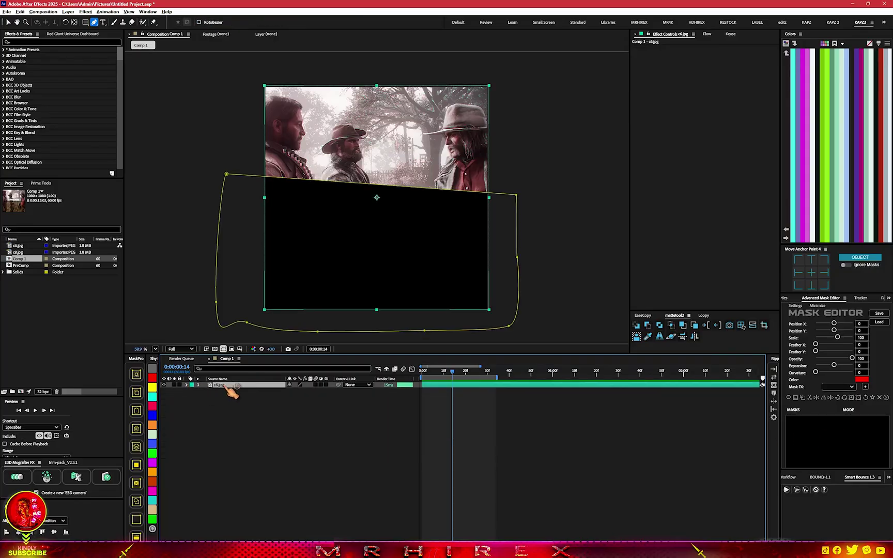
{"action": "left_click", "coordinate": [817, 429]}
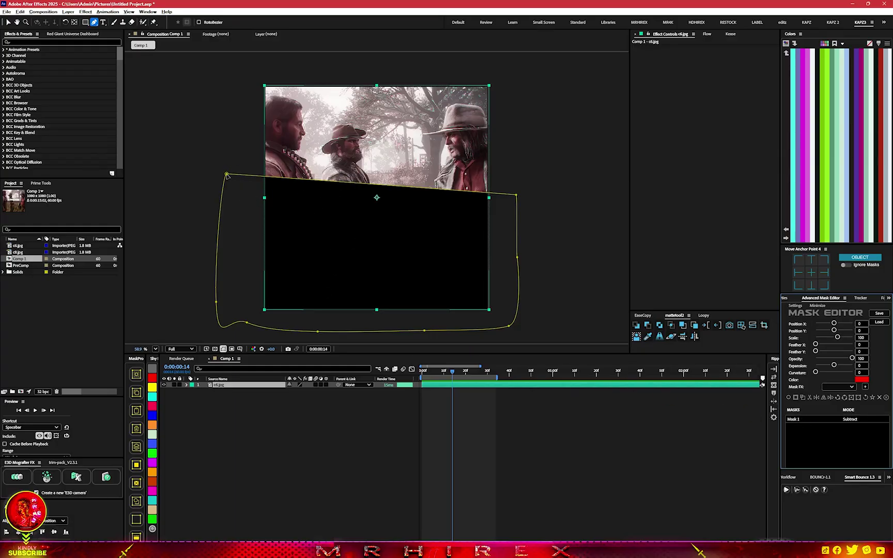
Draw a small rectangular mask over the picture's upper-left corner and set its mode to Subtract in the Advanced Mask Editor.
{"action": "left_click", "coordinate": [85, 21]}
{"action": "left_click_drag", "start_coordinate": [242, 73], "coordinate": [309, 107]}
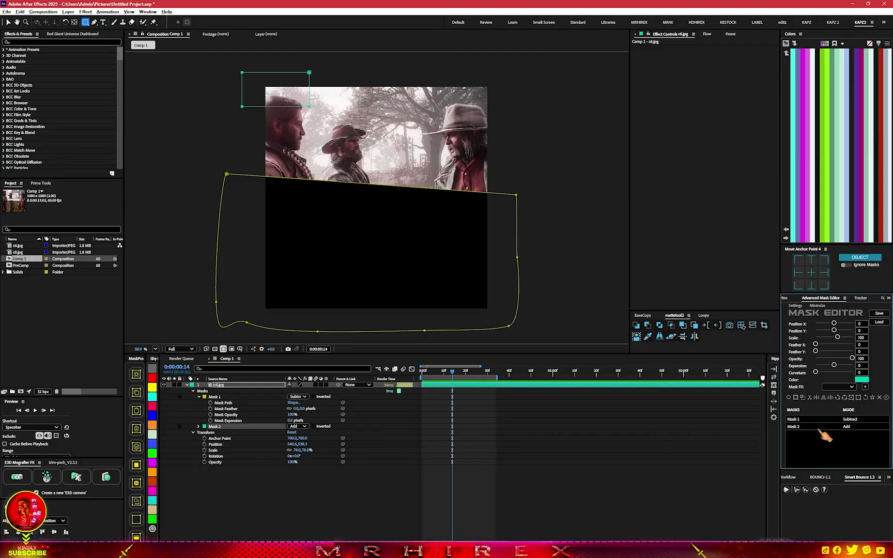
{"action": "left_click", "coordinate": [847, 427]}
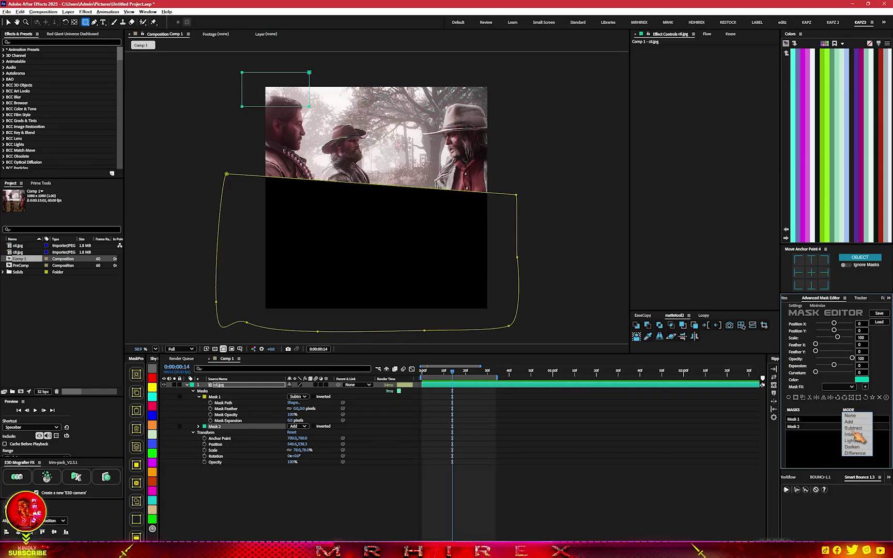
{"action": "left_click", "coordinate": [854, 428]}
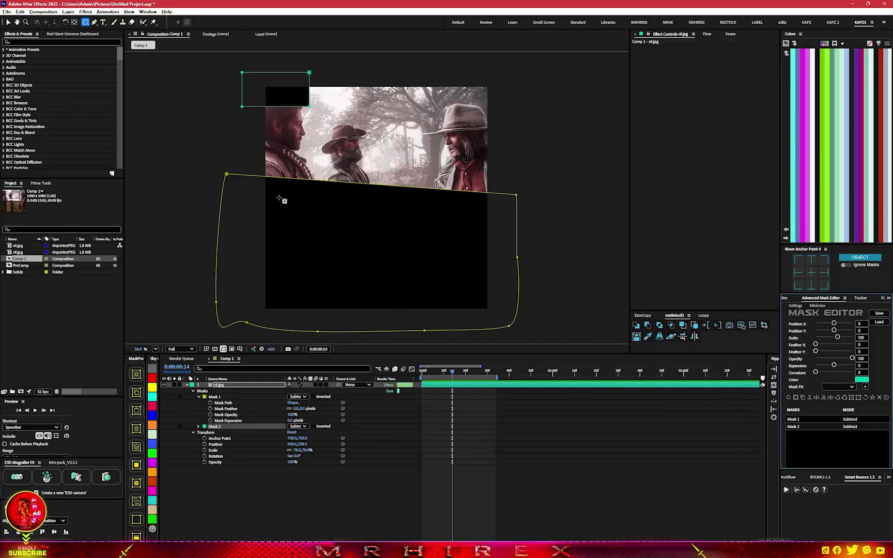
Offset Mask 2 by 1000 in Position X and -38 in Position Y, and lower its opacity to 59.5 with the mask editor.
{"action": "left_click", "coordinate": [9, 22]}
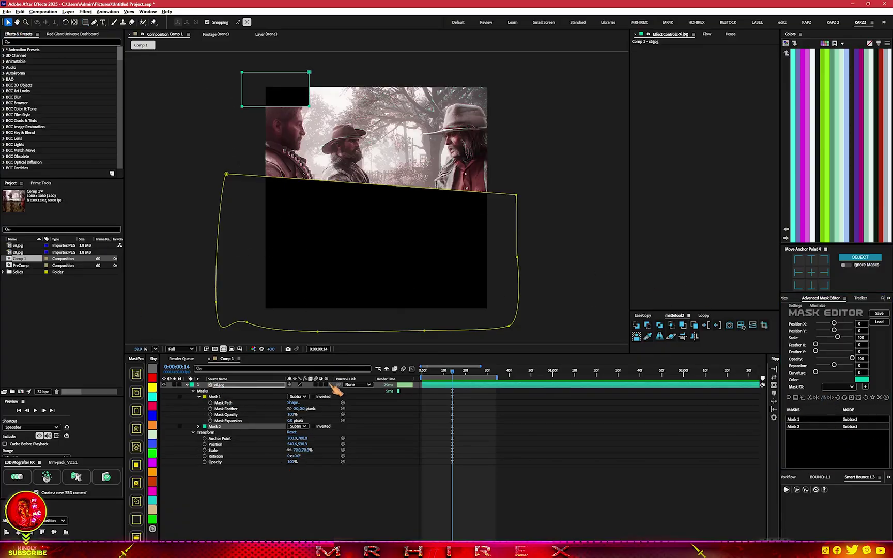
{"action": "left_click", "coordinate": [245, 394]}
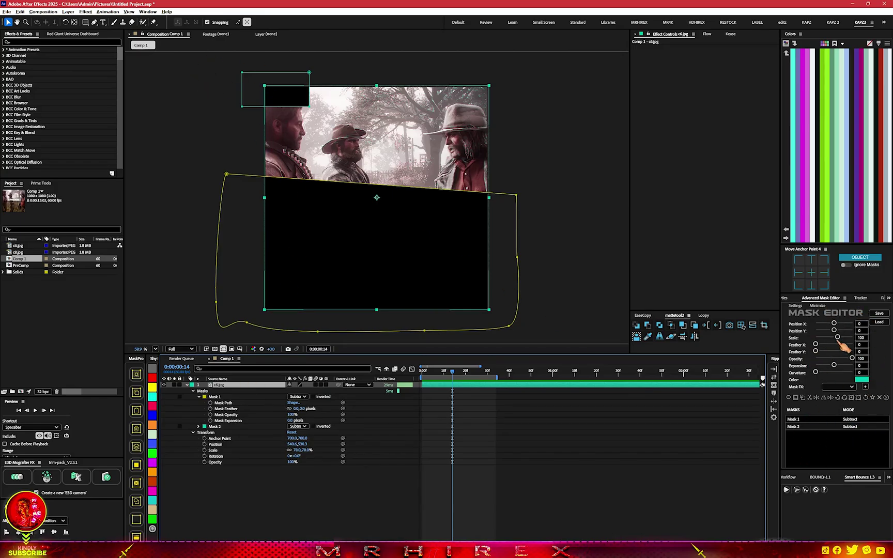
{"action": "left_click_drag", "start_coordinate": [834, 323], "coordinate": [861, 325]}
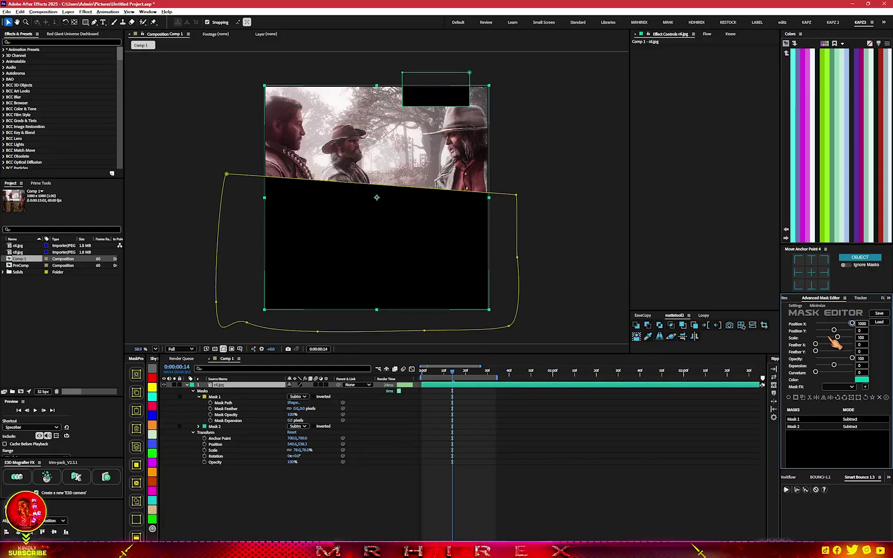
{"action": "mouse_move", "coordinate": [836, 332]}
{"action": "left_mouse_down"}
{"action": "mouse_move", "coordinate": [823, 330]}
{"action": "mouse_move", "coordinate": [845, 331]}
{"action": "left_mouse_up"}
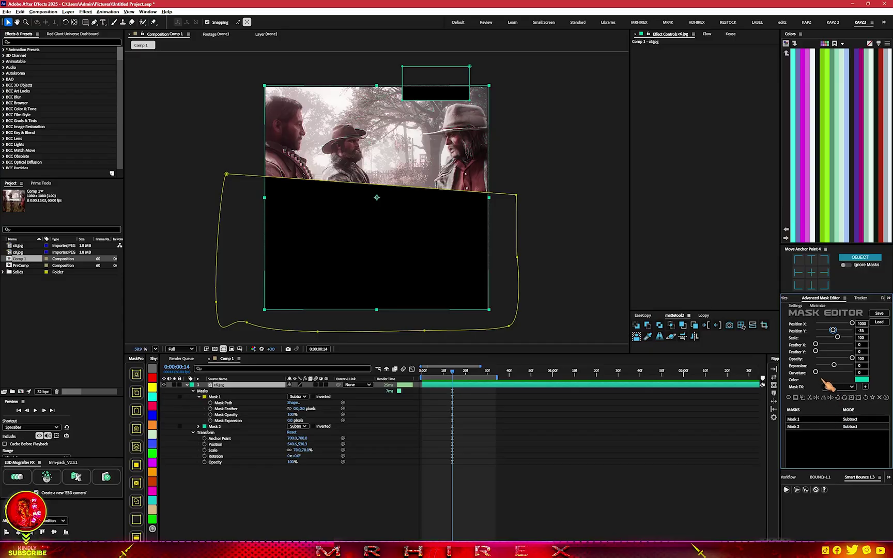
{"action": "left_click_drag", "start_coordinate": [852, 358], "coordinate": [838, 358]}
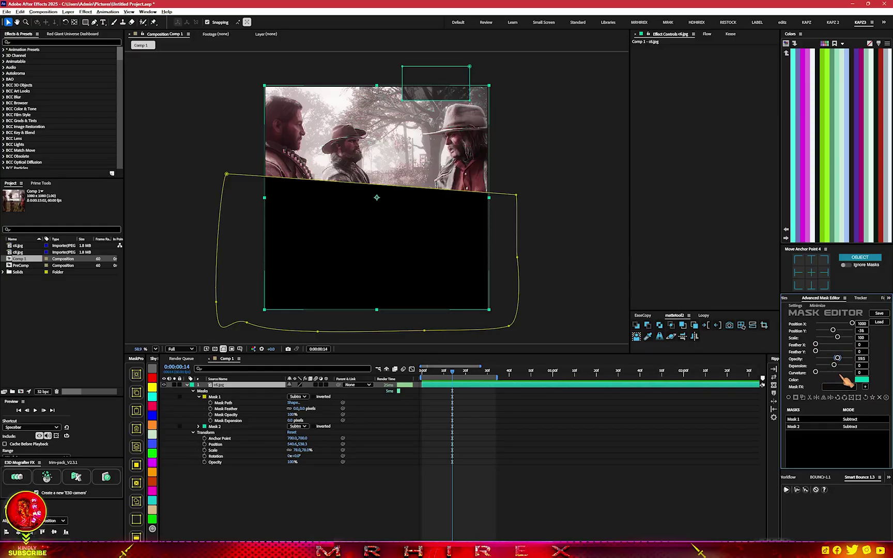
Recolour Mask 1 to red (FF0000) and Mask 2 to green from the mask editor.
{"action": "left_click", "coordinate": [851, 419]}
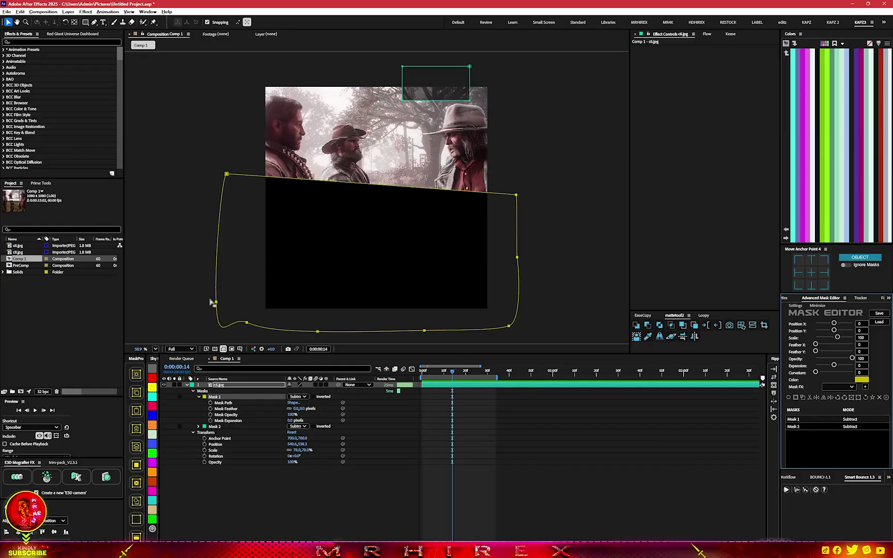
{"action": "left_click", "coordinate": [862, 380]}
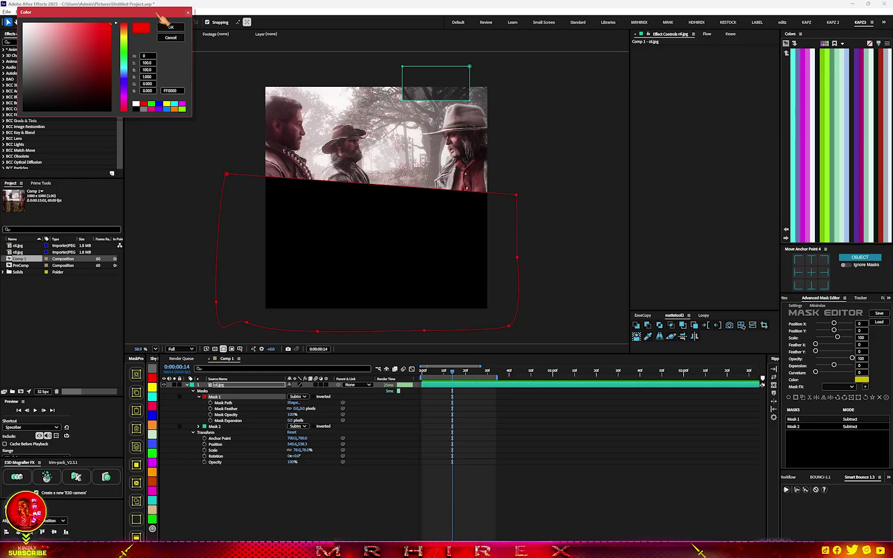
{"action": "left_click", "coordinate": [171, 28]}
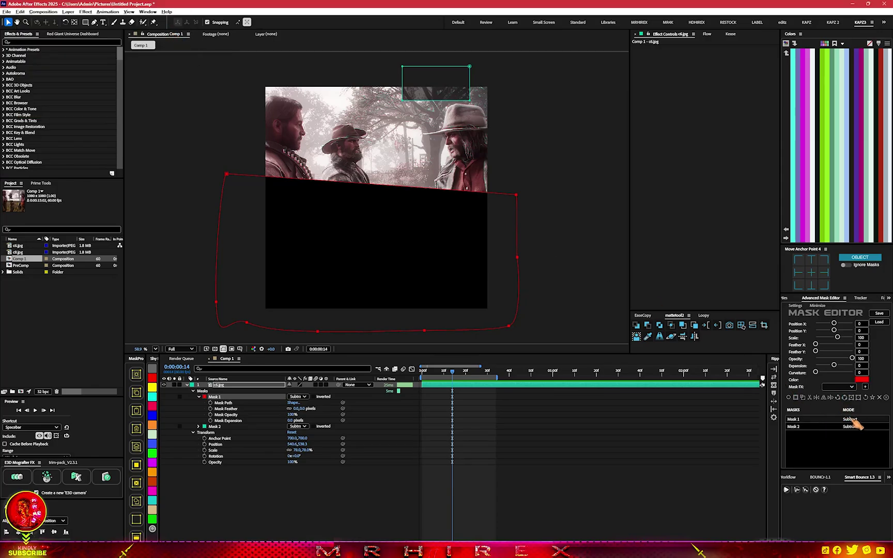
{"action": "left_click", "coordinate": [821, 427]}
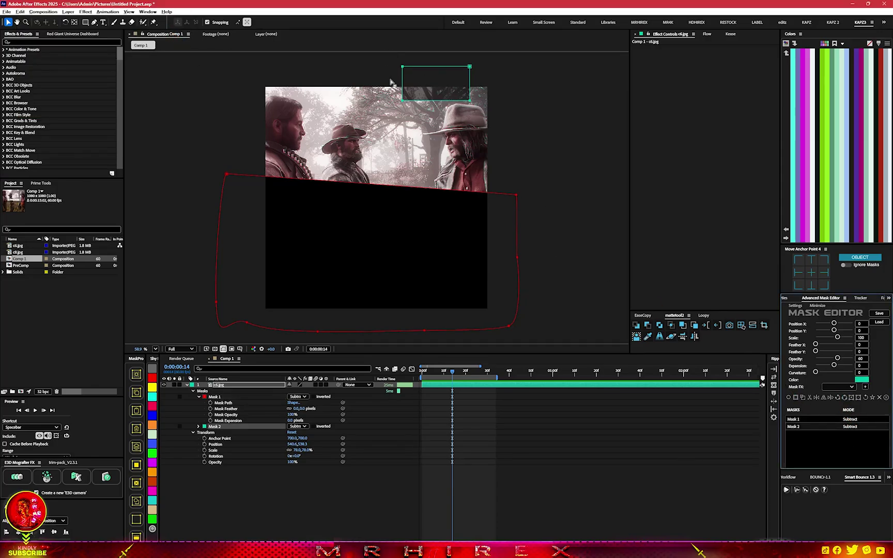
{"action": "left_click", "coordinate": [861, 380]}
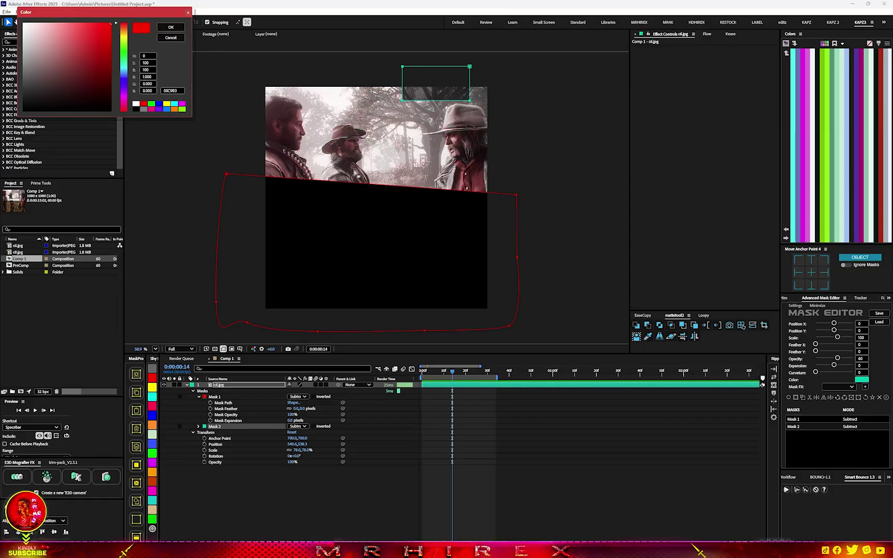
{"action": "left_click", "coordinate": [124, 49]}
{"action": "left_click", "coordinate": [171, 26]}
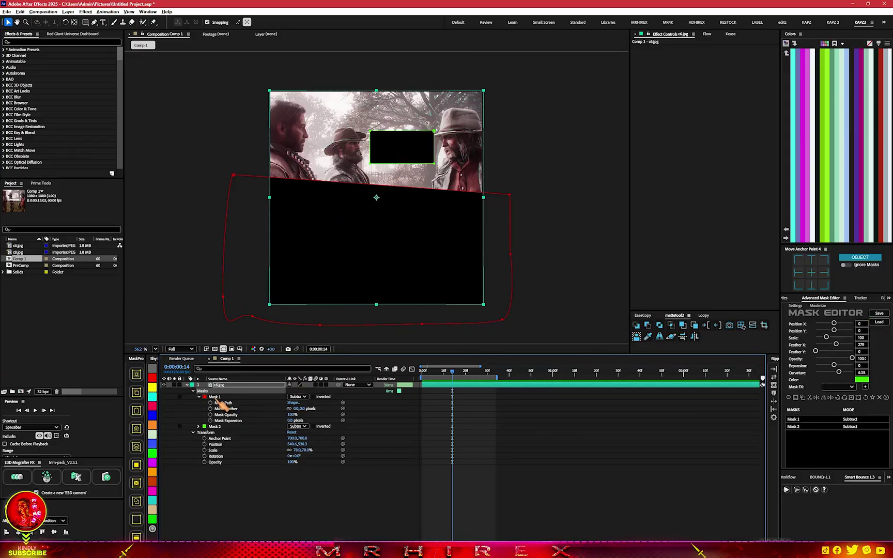
Delete Mask 1, the large lower mask, from the image layer.
{"action": "left_click", "coordinate": [212, 426]}
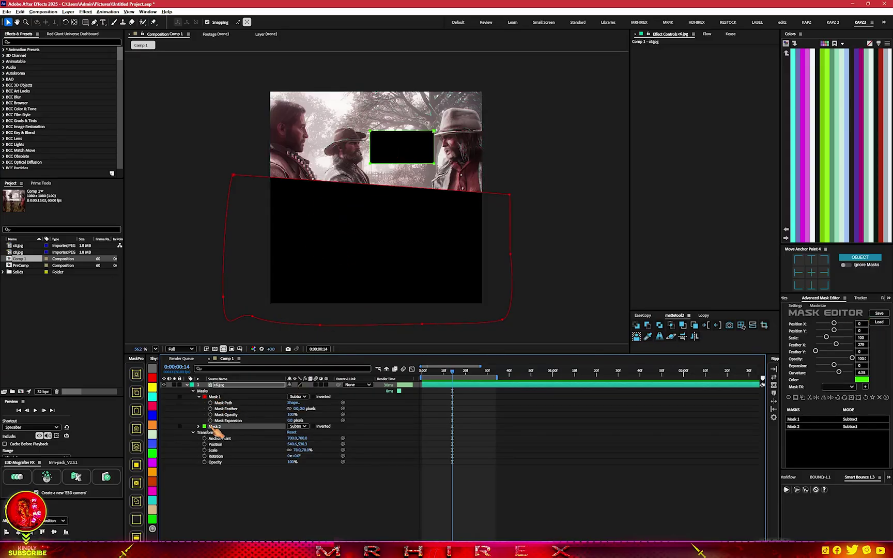
{"action": "left_click", "coordinate": [215, 396]}
{"action": "key", "text": "Delete"}
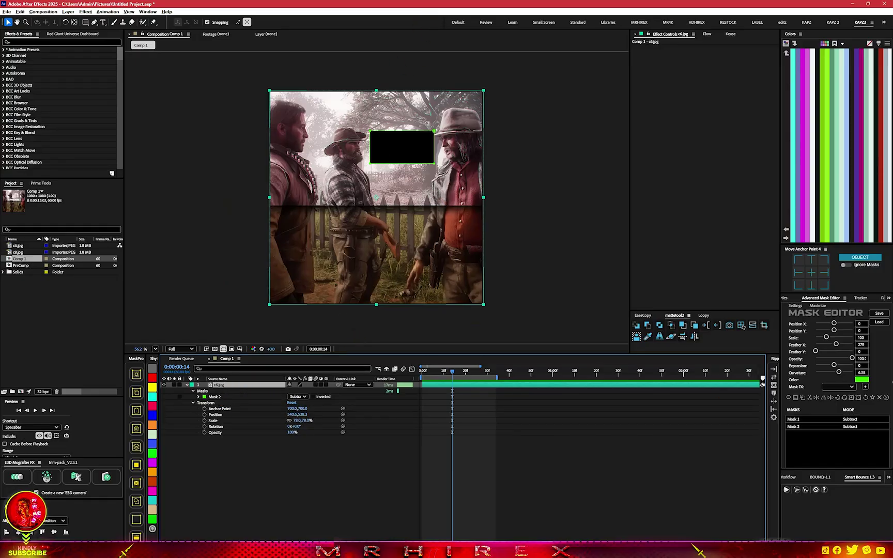
Save Mask 2 from the mask editor as a text file named mask in the Pictures folder.
{"action": "left_click", "coordinate": [803, 419]}
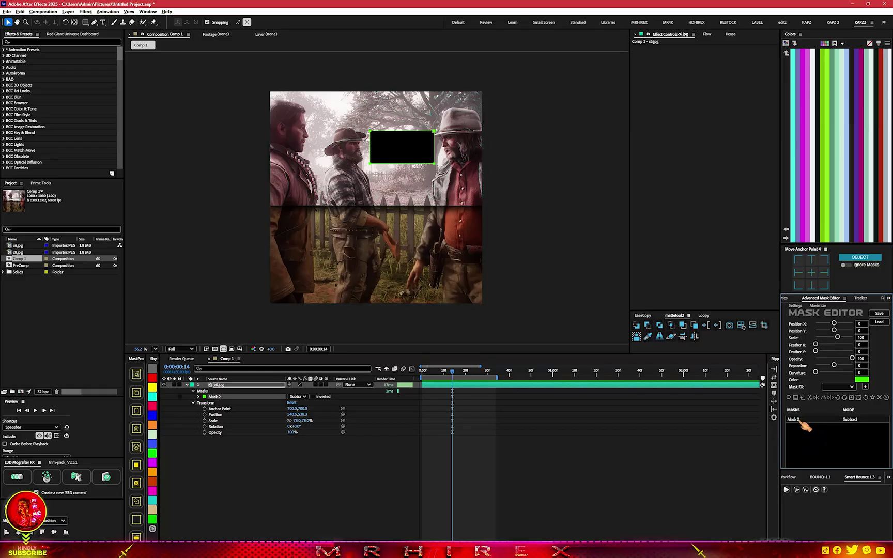
{"action": "left_click", "coordinate": [879, 313]}
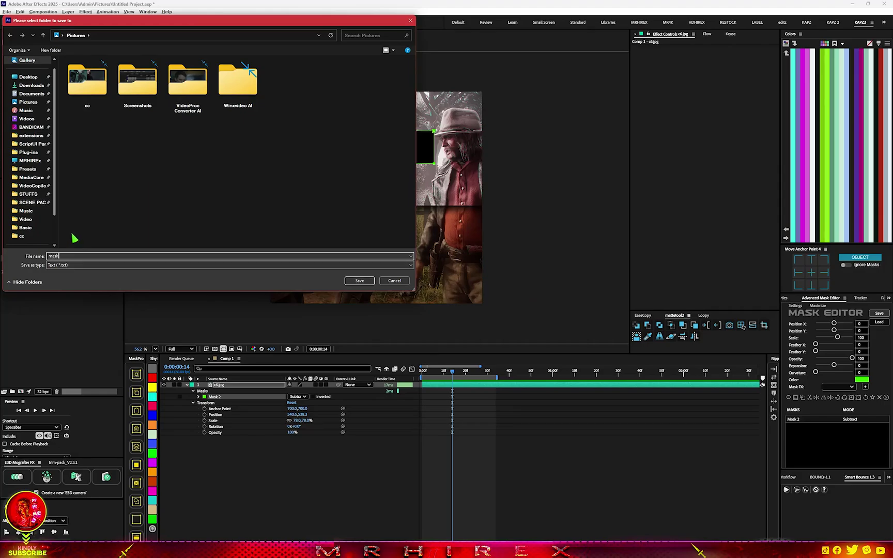
{"action": "left_click", "coordinate": [359, 281]}
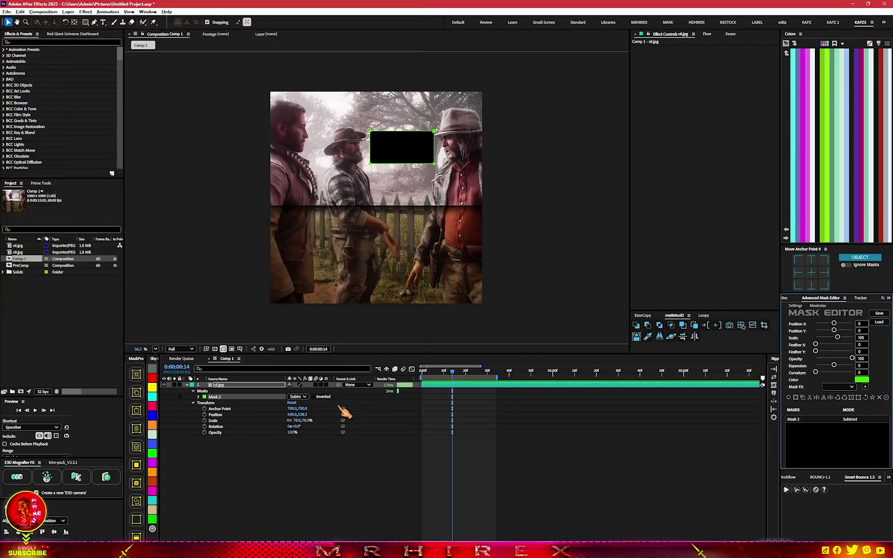
Delete Mask 2 from the image layer and bring it back by loading mask.txt into the mask editor.
{"action": "left_click", "coordinate": [223, 397]}
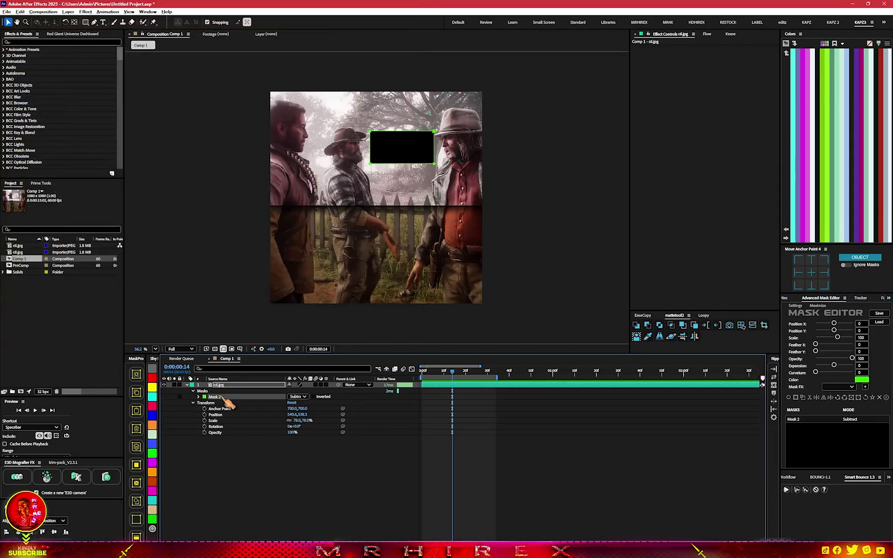
{"action": "key", "text": "Delete"}
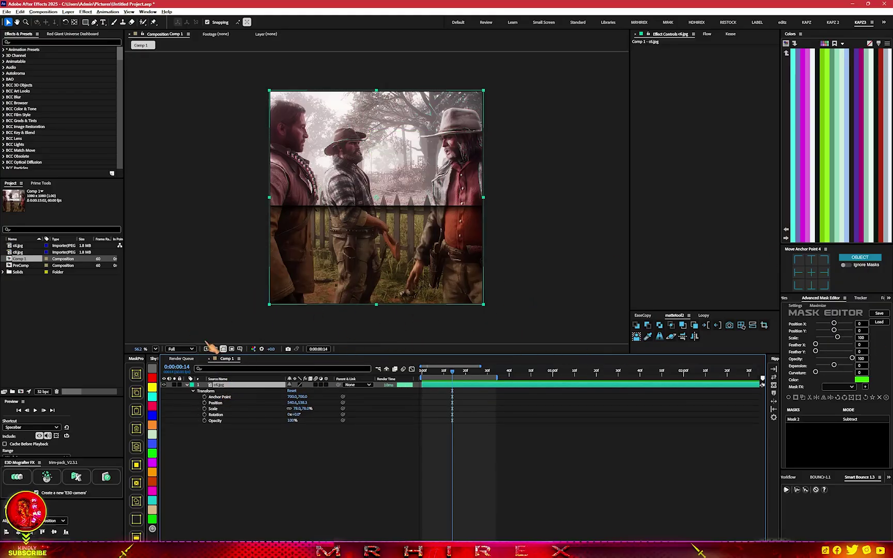
{"action": "left_click", "coordinate": [879, 322]}
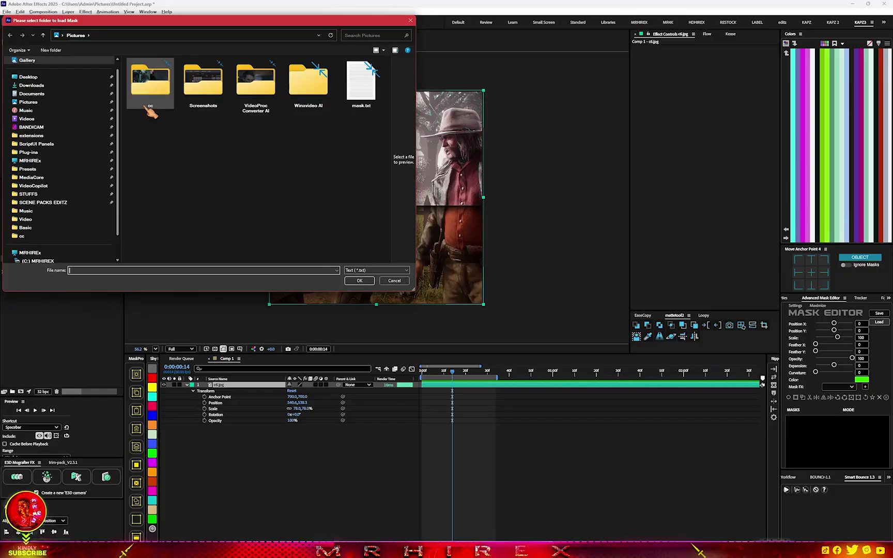
{"action": "double_click", "coordinate": [361, 82]}
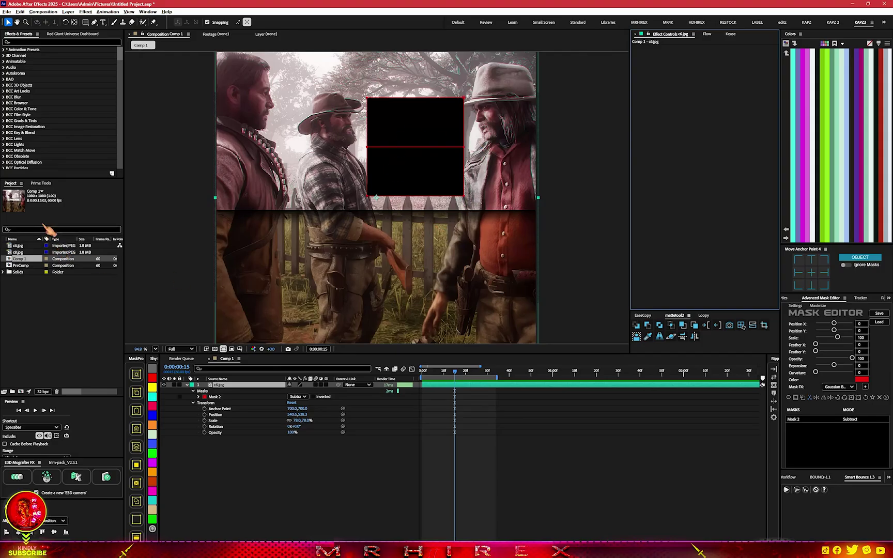
Extend the Effects & Presets panel area downward so that it has more height above the Project panel.
{"action": "left_click_drag", "start_coordinate": [53, 178], "coordinate": [54, 265]}
{"action": "scroll", "coordinate": [379, 196], "scroll_direction": "up", "scroll_amount": 2}
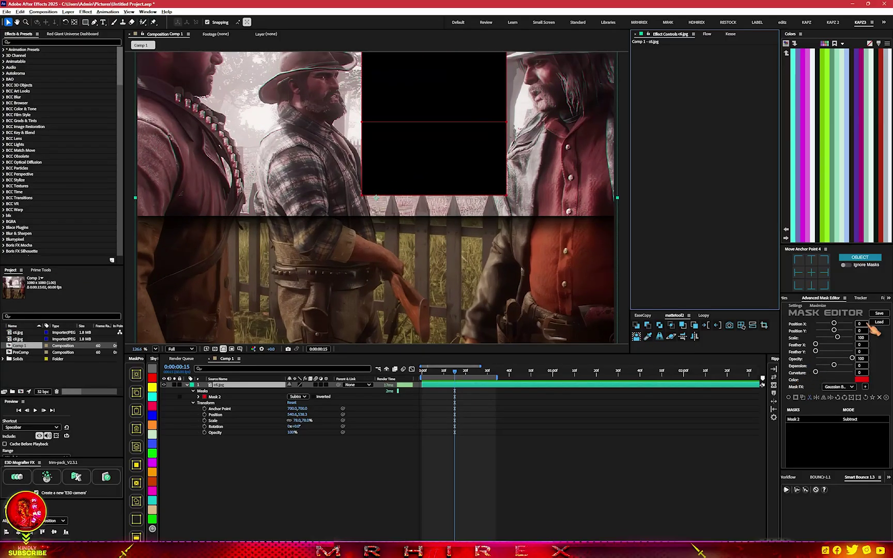
{"action": "key", "text": "comma"}
{"action": "key", "text": "comma"}
{"action": "key", "text": "slash"}
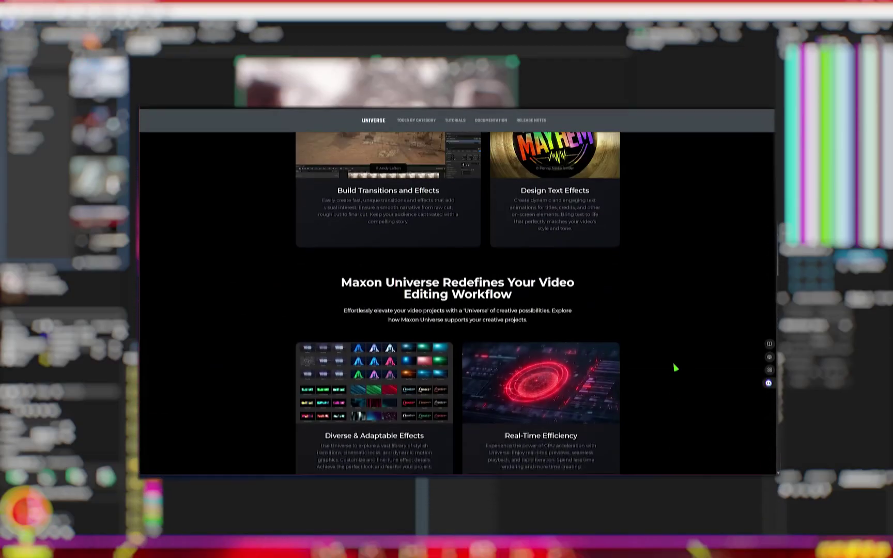
Read through the Maxon Universe web page, including its What's New section on the pixel dither plugins.
{"action": "scroll", "coordinate": [675, 364], "scroll_direction": "up", "scroll_amount": 10}
{"action": "scroll", "coordinate": [674, 364], "scroll_direction": "up", "scroll_amount": 3}
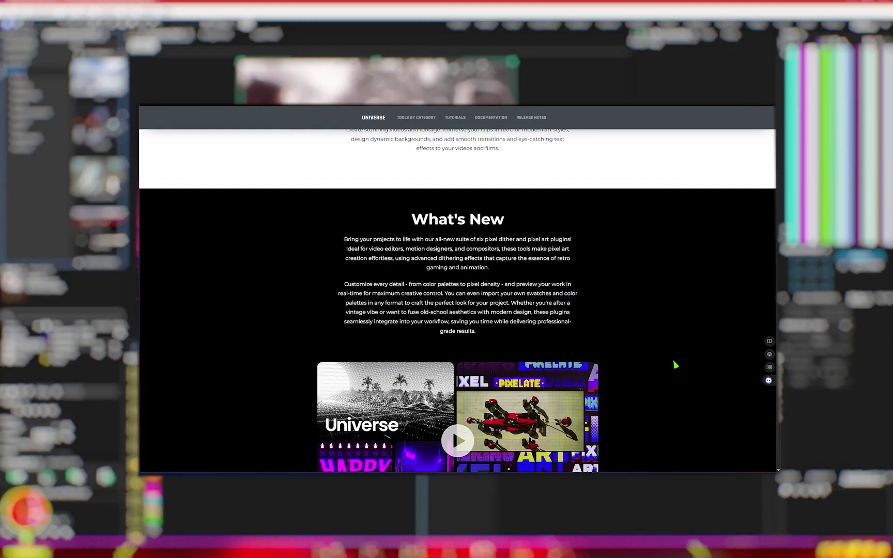
{"action": "scroll", "coordinate": [674, 364], "scroll_direction": "down", "scroll_amount": 1}
{"action": "scroll", "coordinate": [675, 364], "scroll_direction": "down", "scroll_amount": 3}
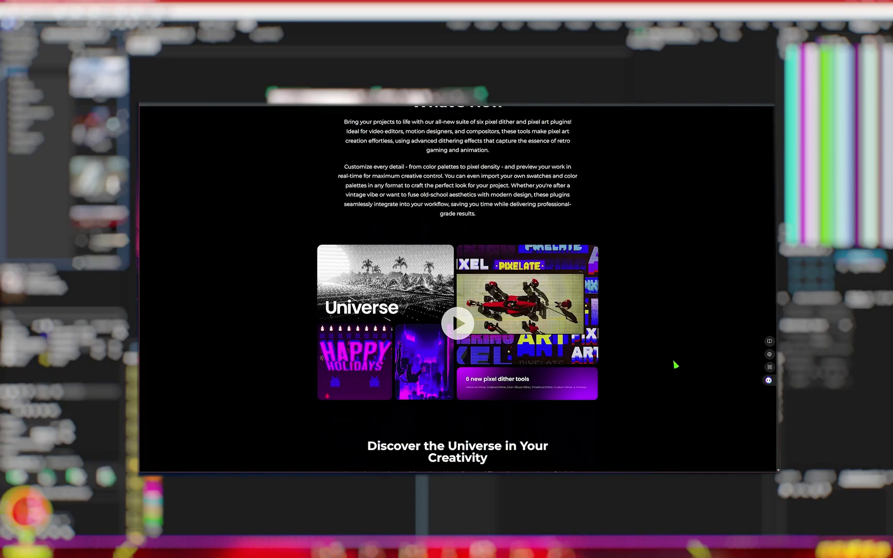
Locate Red Giant Universe Dashboard in After Effects' list of installed extensions and close the list.
{"action": "left_click", "coordinate": [147, 11]}
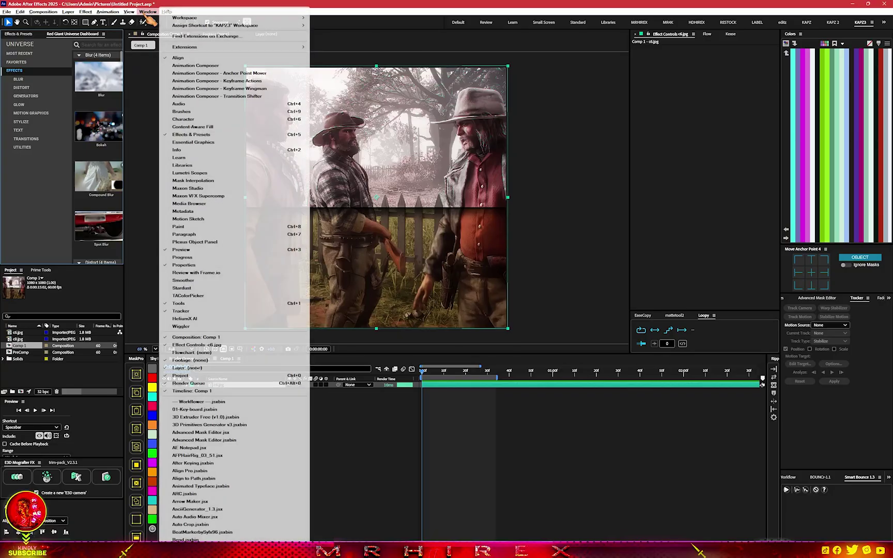
{"action": "mouse_move", "coordinate": [217, 49]}
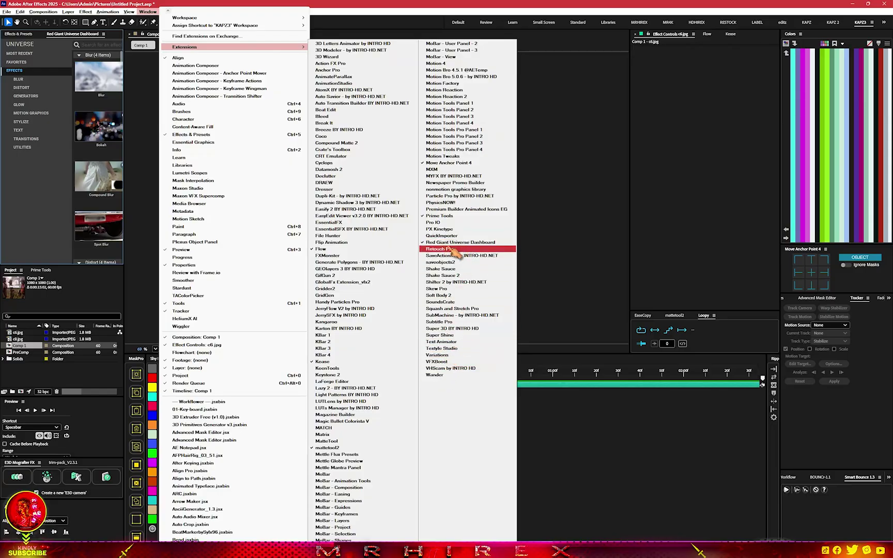
{"action": "left_click", "coordinate": [537, 391]}
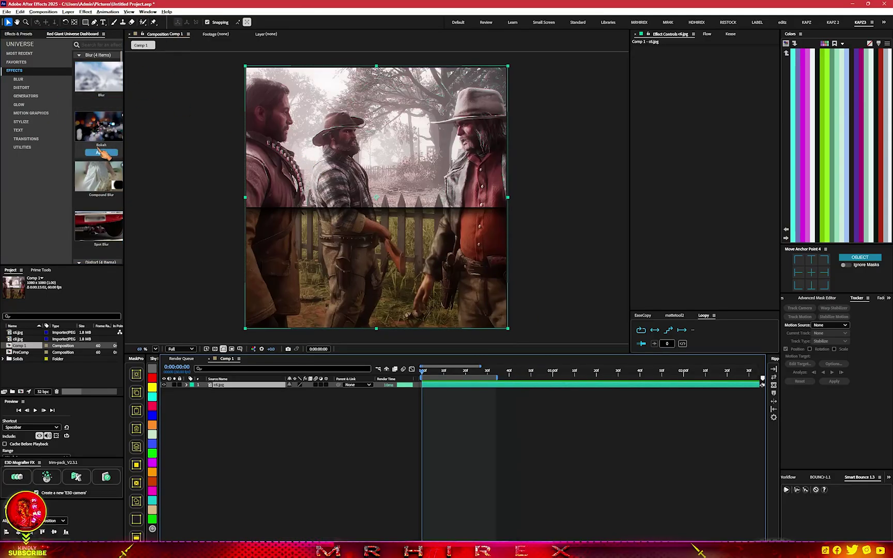
Apply the Universe Blur effect to the image layer from the dashboard and give it the H Blur preset.
{"action": "mouse_move", "coordinate": [97, 66]}
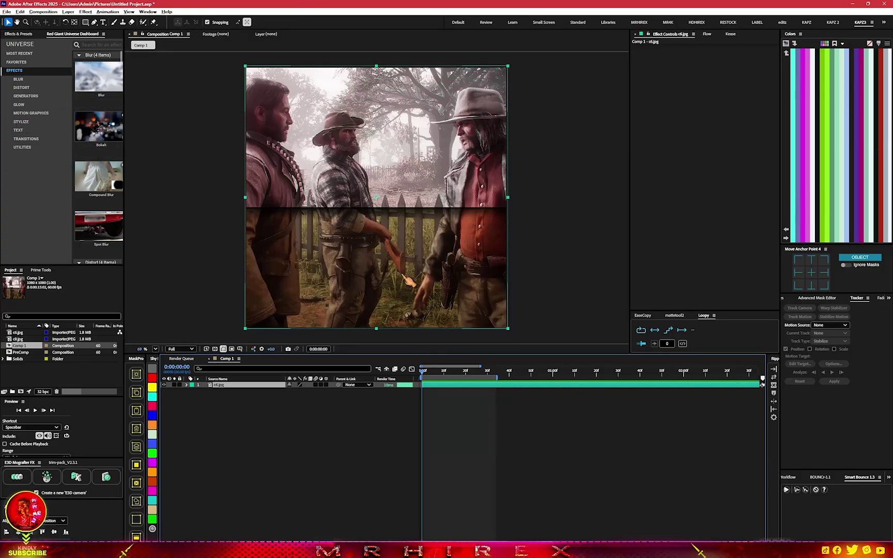
{"action": "scroll", "coordinate": [398, 250], "scroll_direction": "up", "scroll_amount": 1}
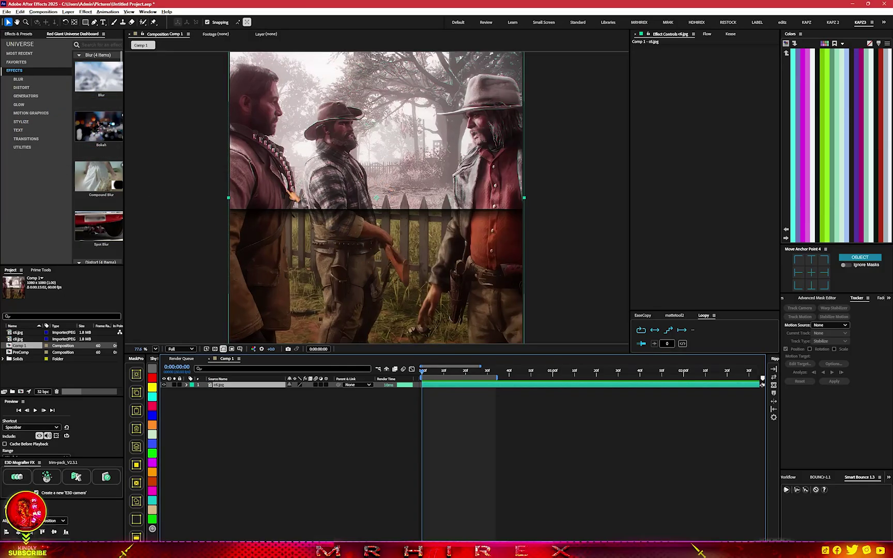
{"action": "left_click", "coordinate": [98, 77]}
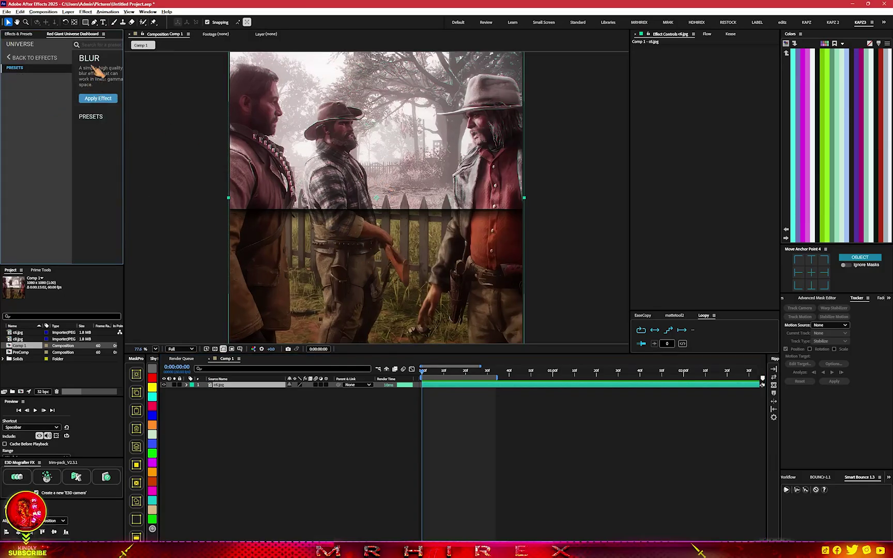
{"action": "left_click", "coordinate": [96, 99]}
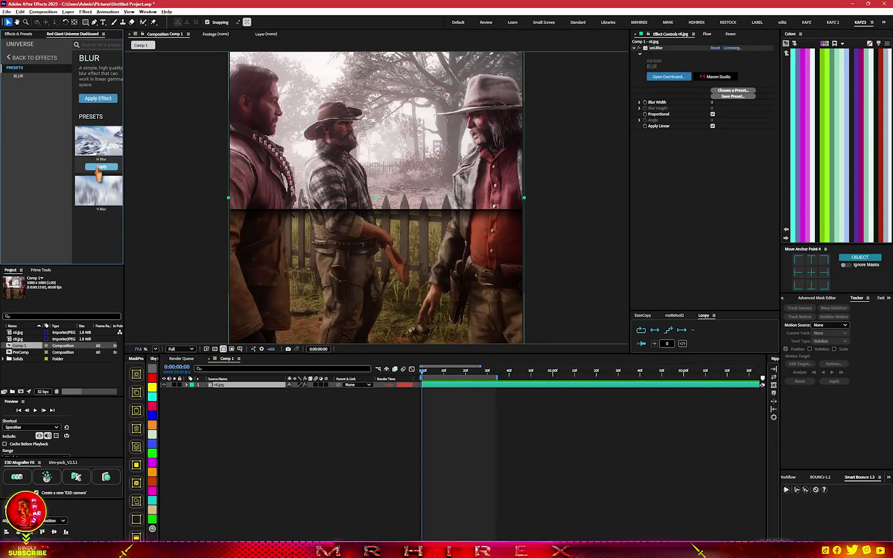
{"action": "left_click", "coordinate": [101, 167]}
{"action": "mouse_move", "coordinate": [106, 196]}
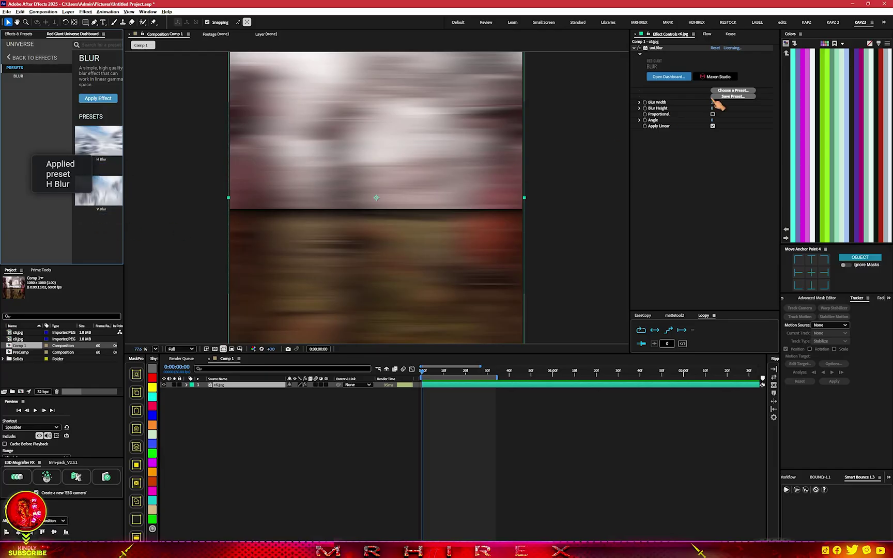
Remove the Blur effect from the image layer and apply Universe Bokeh with the Complete Out of Focus preset.
{"action": "left_click_drag", "start_coordinate": [719, 107], "coordinate": [660, 62]}
{"action": "key", "text": "Delete"}
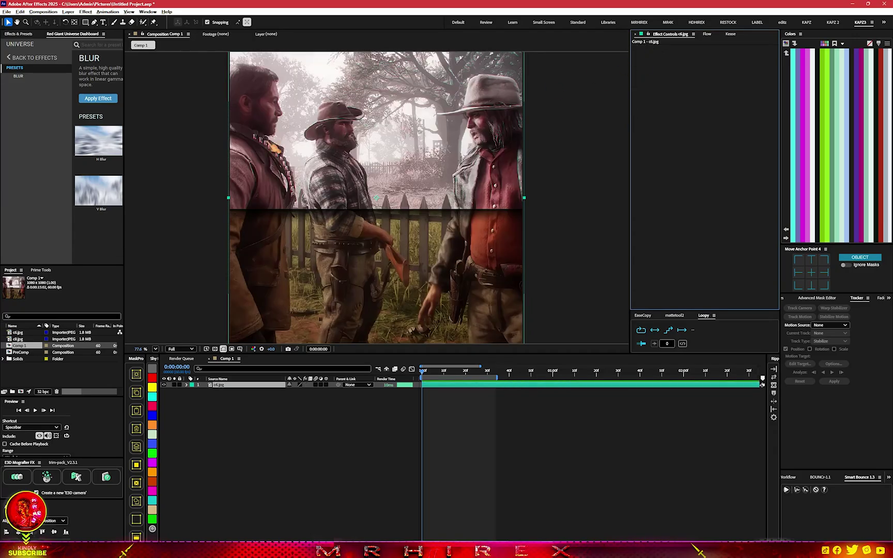
{"action": "left_click", "coordinate": [11, 58]}
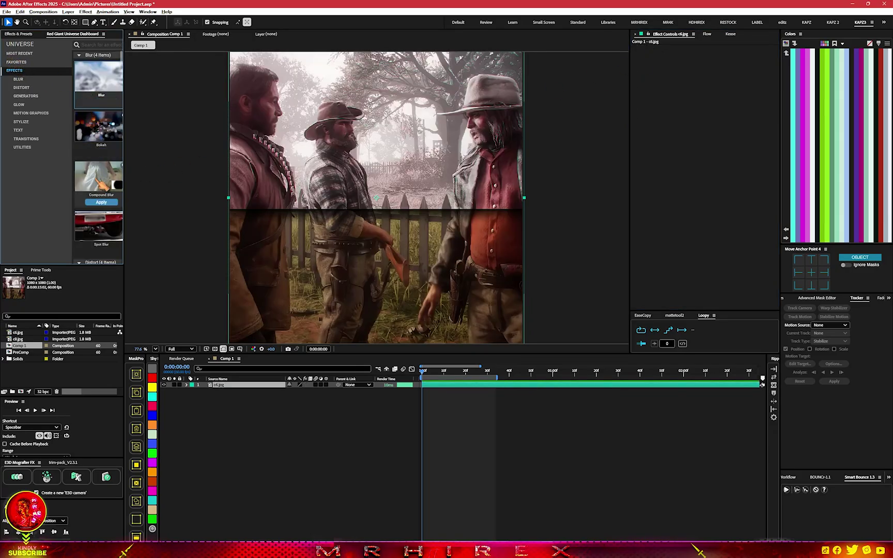
{"action": "left_click", "coordinate": [104, 129]}
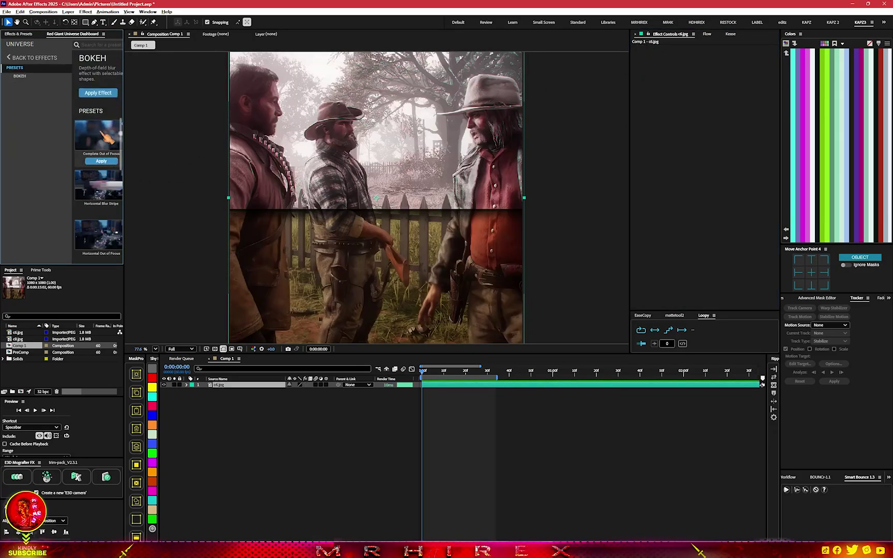
{"action": "left_click", "coordinate": [101, 160]}
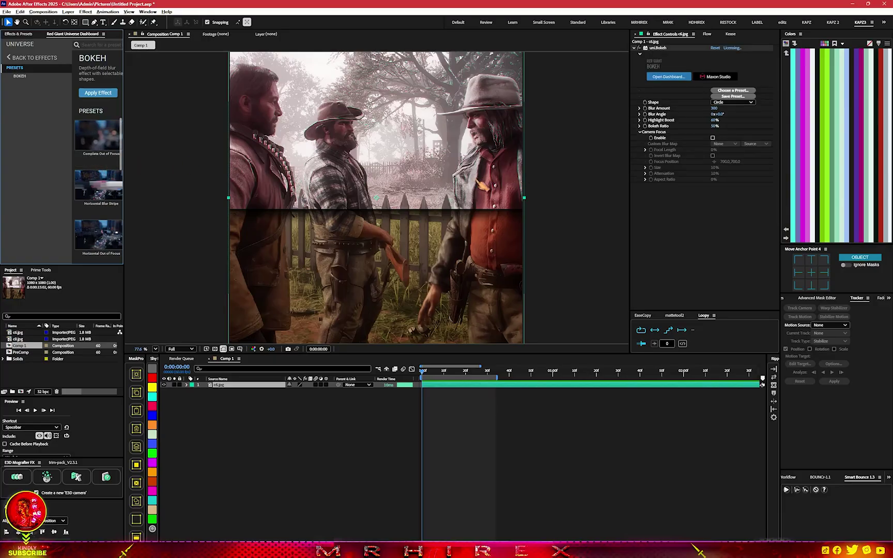
{"action": "left_click", "coordinate": [101, 137]}
Try the Triangle shape on the Bokeh effect, reduce its blur amount, and switch the shape to Hexagon.
{"action": "left_click", "coordinate": [732, 102]}
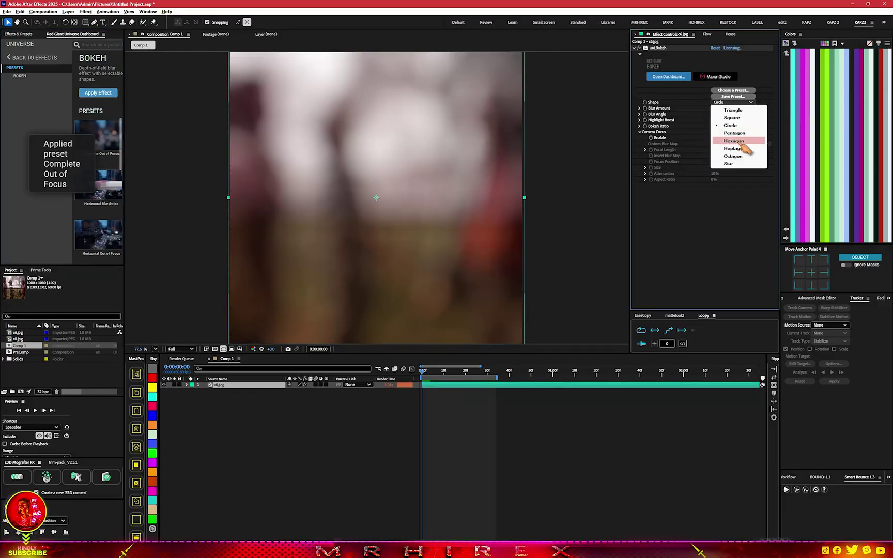
{"action": "left_click", "coordinate": [739, 110]}
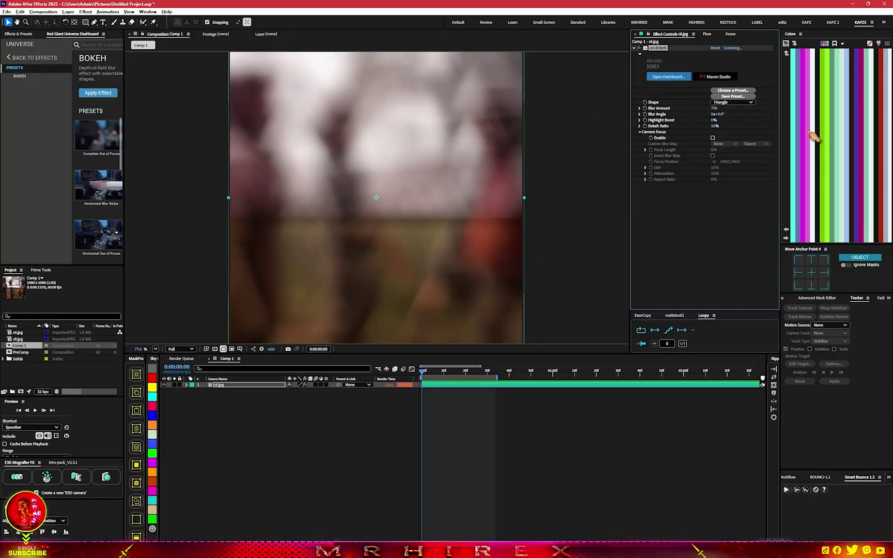
{"action": "left_click_drag", "start_coordinate": [678, 111], "coordinate": [693, 111]}
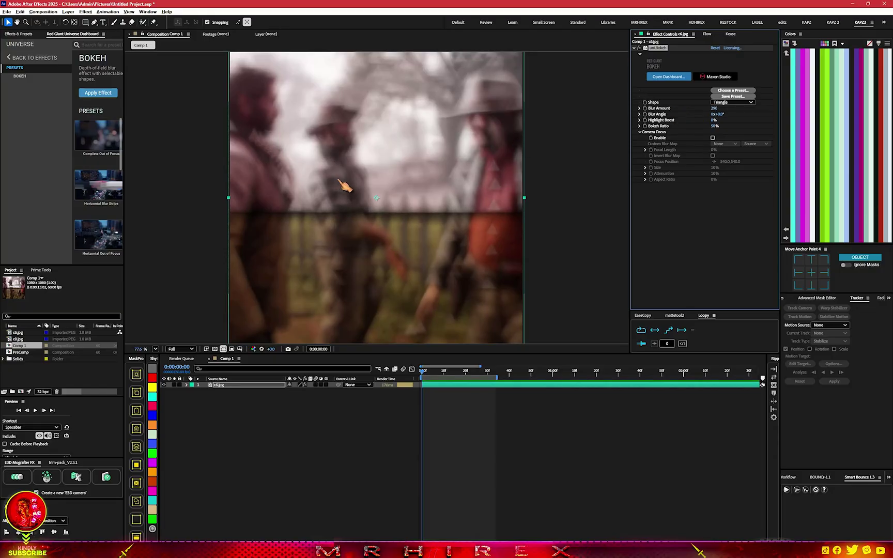
{"action": "scroll", "coordinate": [408, 187], "scroll_direction": "up", "scroll_amount": 2}
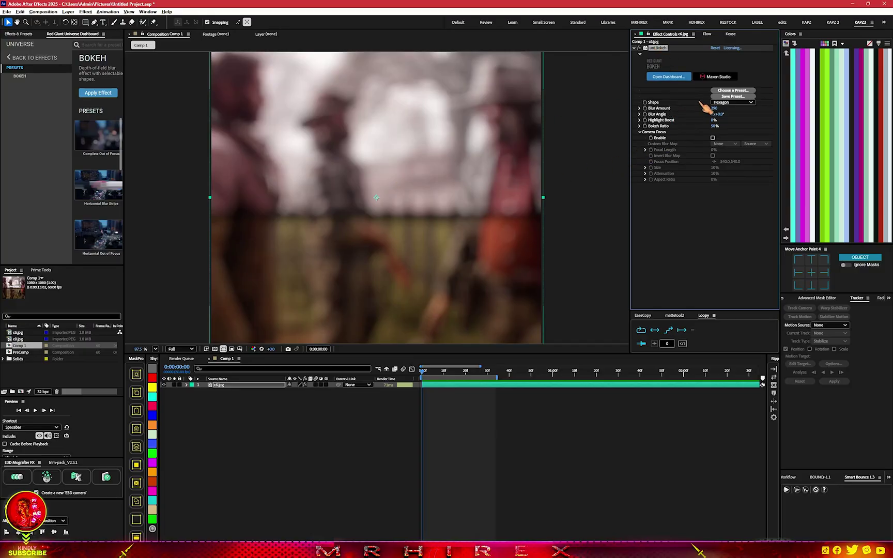
{"action": "left_click", "coordinate": [743, 103]}
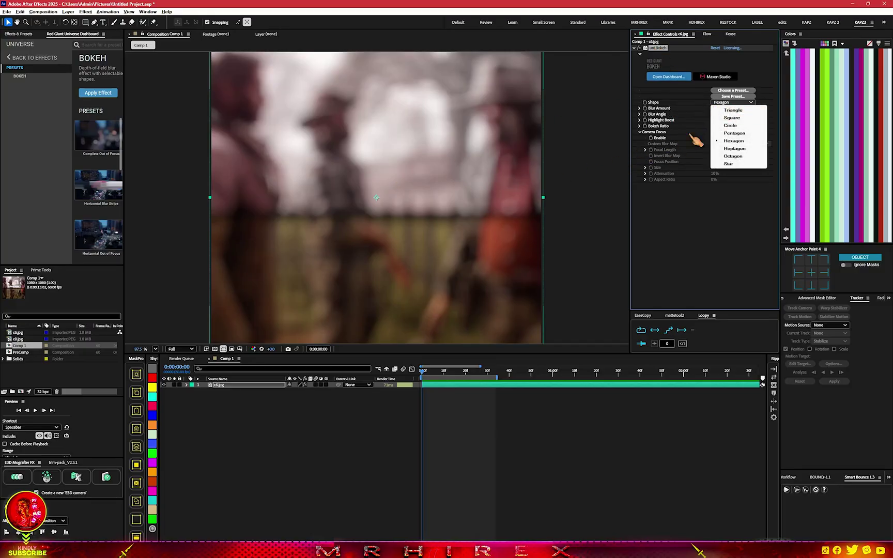
{"action": "left_click", "coordinate": [667, 235]}
{"action": "scroll", "coordinate": [341, 270], "scroll_direction": "down", "scroll_amount": 2}
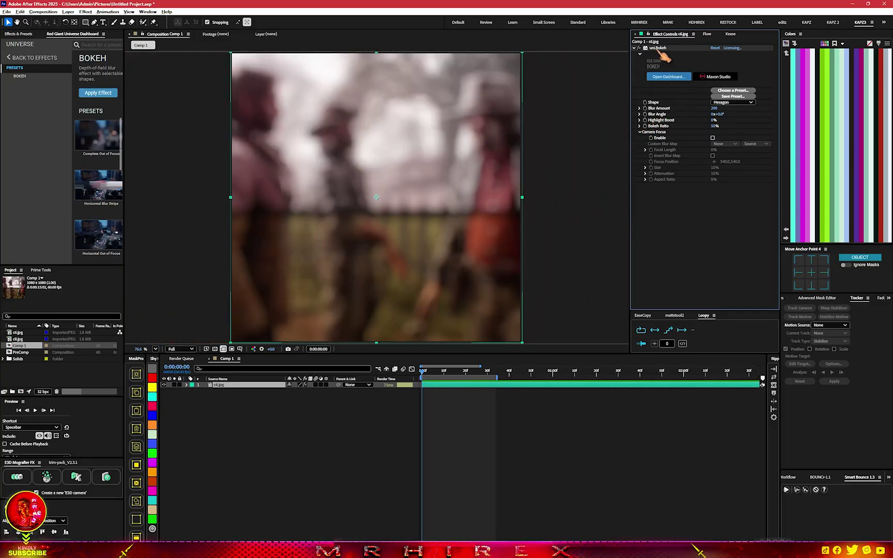
Delete the Bokeh effect from the image layer and search the Universe Dashboard effects for "lust".
{"action": "key", "text": "Delete"}
{"action": "left_click", "coordinate": [76, 45]}
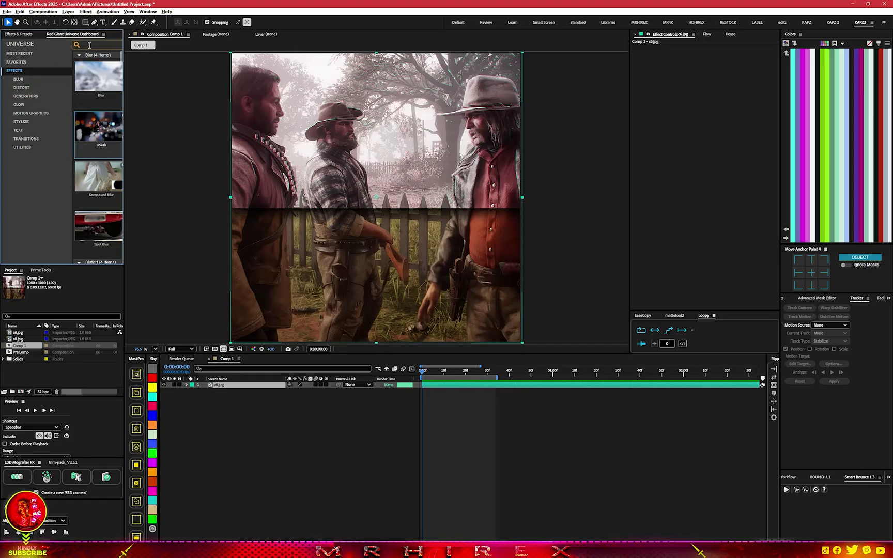
{"action": "type", "text": "lust"}
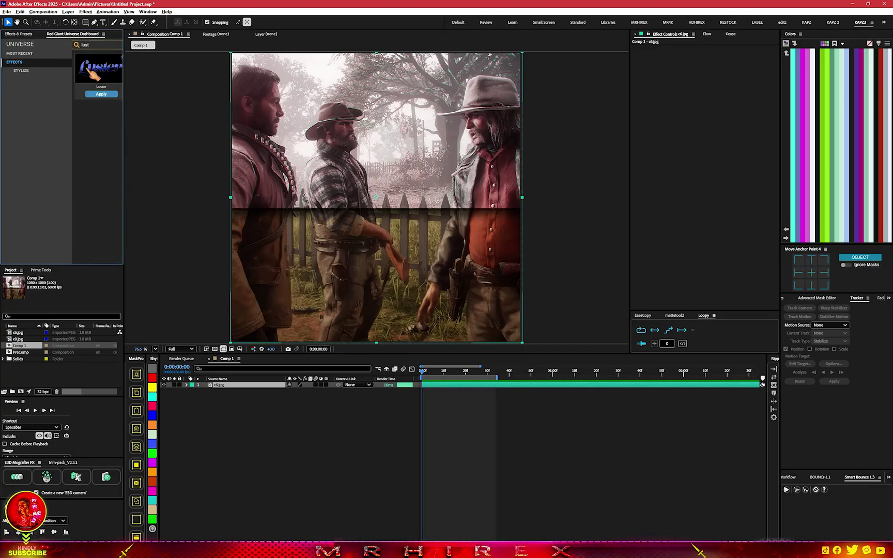
Add a text layer reading "sUBSCRIBe" above the image and apply the Universe Luster effect to it.
{"action": "left_click", "coordinate": [232, 388]}
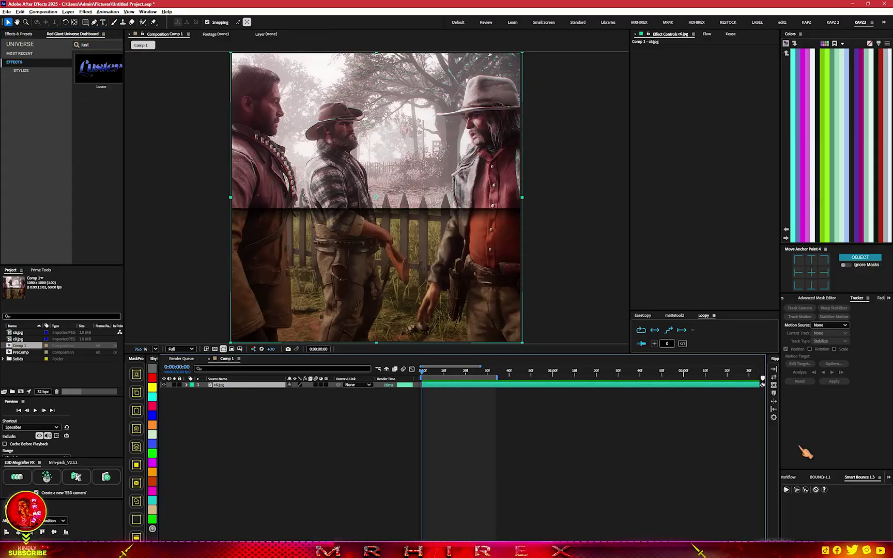
{"action": "left_click", "coordinate": [789, 476]}
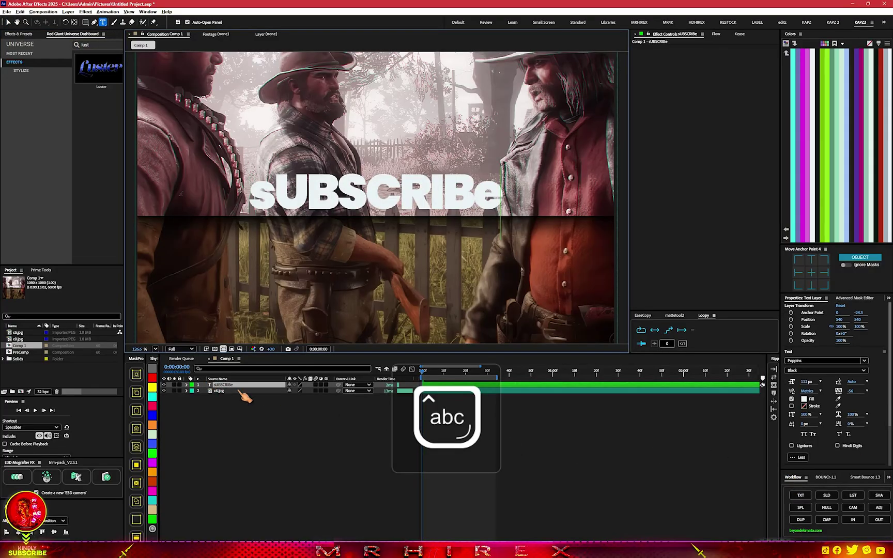
{"action": "key", "text": "Escape"}
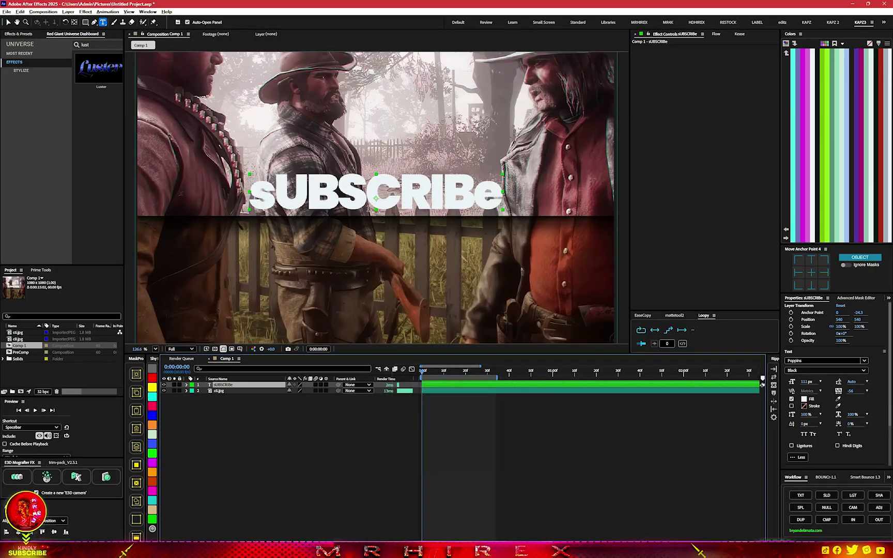
{"action": "left_click", "coordinate": [99, 91]}
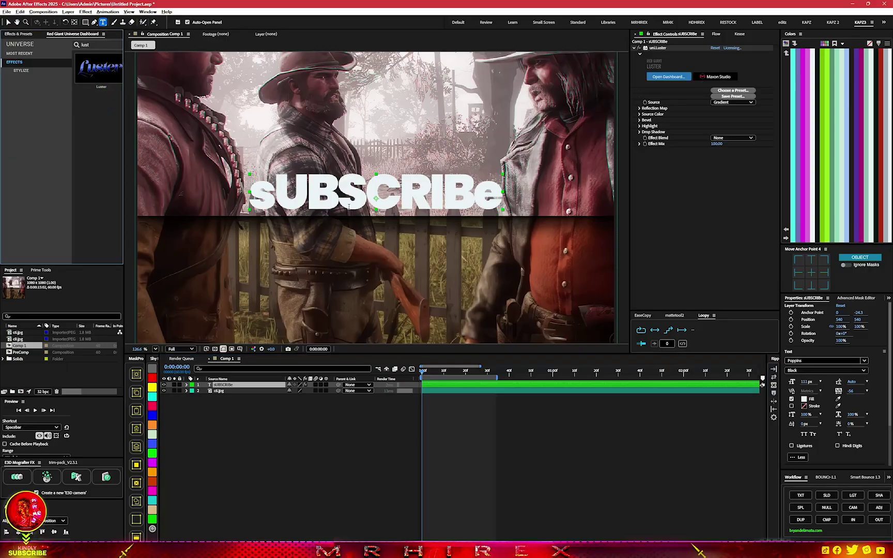
{"action": "scroll", "coordinate": [354, 209], "scroll_direction": "up", "scroll_amount": 3}
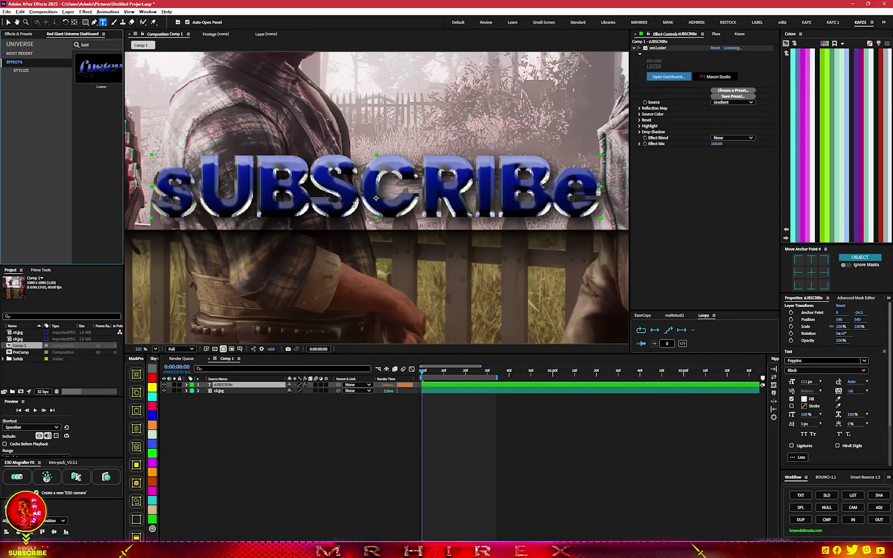
{"action": "scroll", "coordinate": [376, 198], "scroll_direction": "down", "scroll_amount": 2}
Apply Gaussian Blur (Legacy) to the background image layer and set its Blurriness to about 21.9.
{"action": "left_click", "coordinate": [226, 391]}
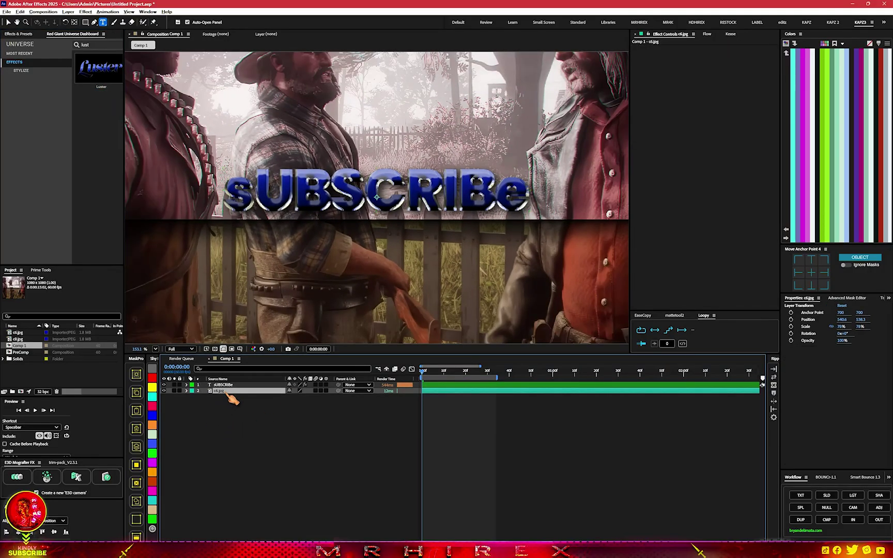
{"action": "key", "text": "ctrl+space"}
{"action": "type", "text": "gaussian"}
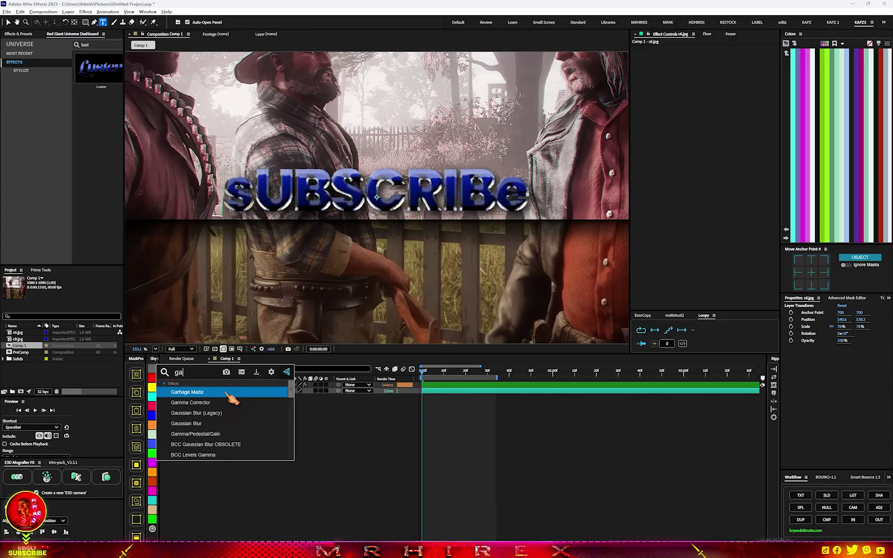
{"action": "key", "text": "Return"}
{"action": "left_click_drag", "start_coordinate": [712, 54], "coordinate": [744, 54]}
{"action": "scroll", "coordinate": [371, 219], "scroll_direction": "up", "scroll_amount": 2}
{"action": "scroll", "coordinate": [370, 219], "scroll_direction": "up", "scroll_amount": 1}
{"action": "scroll", "coordinate": [361, 228], "scroll_direction": "down", "scroll_amount": 1}
{"action": "scroll", "coordinate": [253, 214], "scroll_direction": "up", "scroll_amount": 1}
{"action": "scroll", "coordinate": [339, 229], "scroll_direction": "down", "scroll_amount": 1}
{"action": "scroll", "coordinate": [324, 221], "scroll_direction": "up", "scroll_amount": 3}
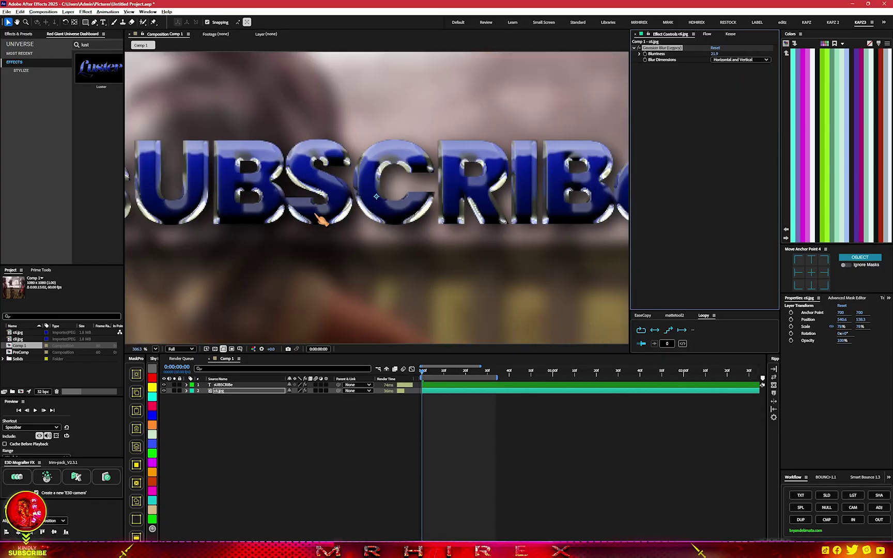
{"action": "scroll", "coordinate": [355, 233], "scroll_direction": "down", "scroll_amount": 2}
{"action": "scroll", "coordinate": [300, 225], "scroll_direction": "up", "scroll_amount": 1}
{"action": "scroll", "coordinate": [268, 217], "scroll_direction": "down", "scroll_amount": 1}
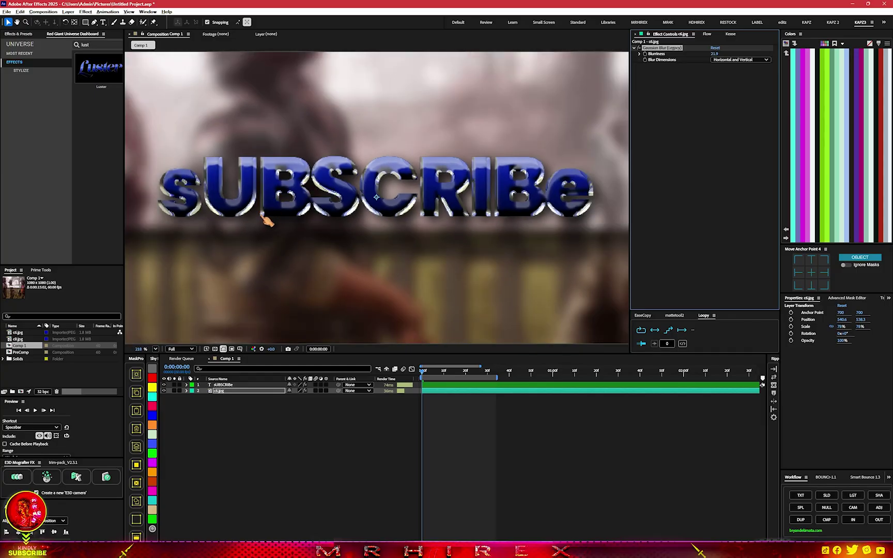
Select the sUBSCRIBe text layer to show its Luster effect settings.
{"action": "left_click", "coordinate": [62, 104]}
{"action": "mouse_move", "coordinate": [109, 74]}
{"action": "left_click", "coordinate": [101, 94]}
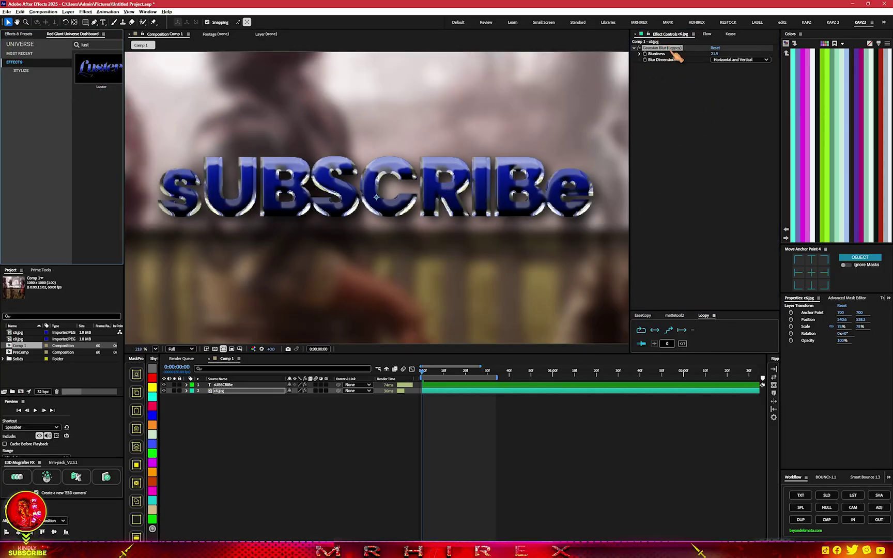
{"action": "left_click", "coordinate": [232, 386]}
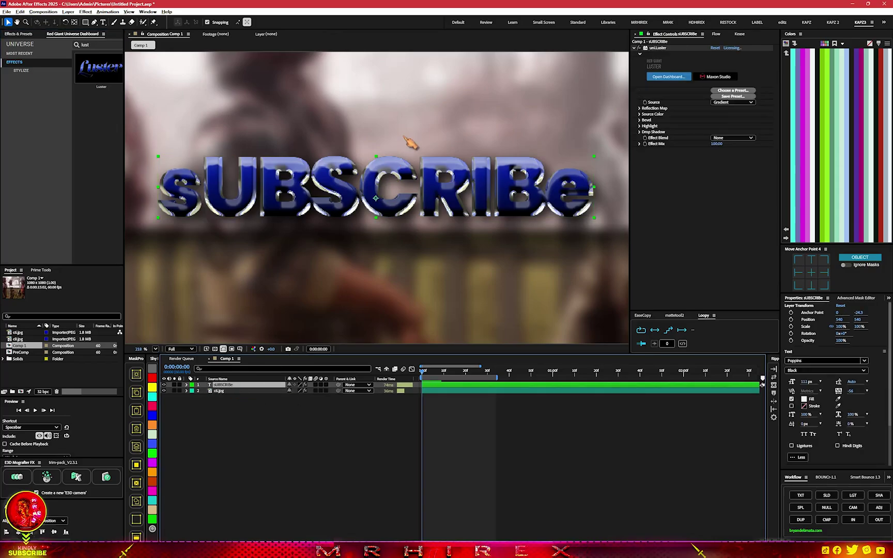
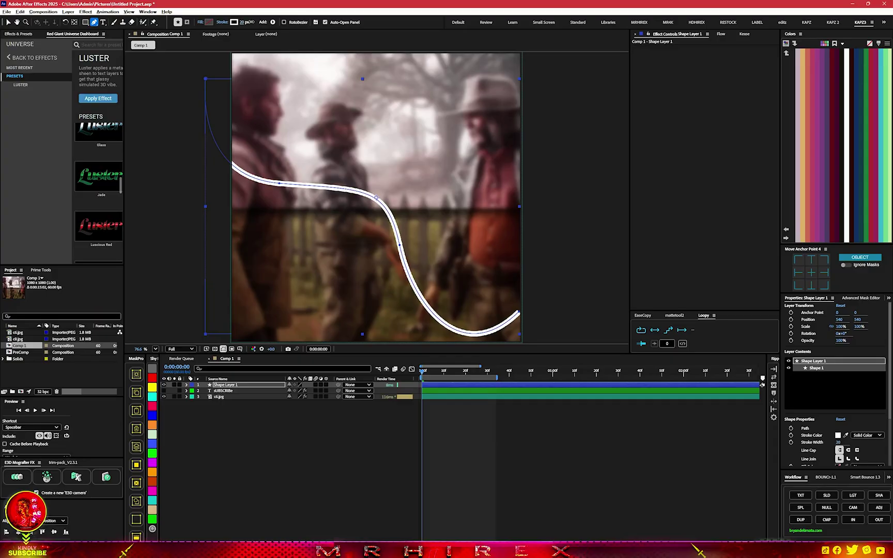
Add Trim Paths to the contents of Shape Layer 1 and show its Start, End and Offset properties.
{"action": "left_click", "coordinate": [201, 395]}
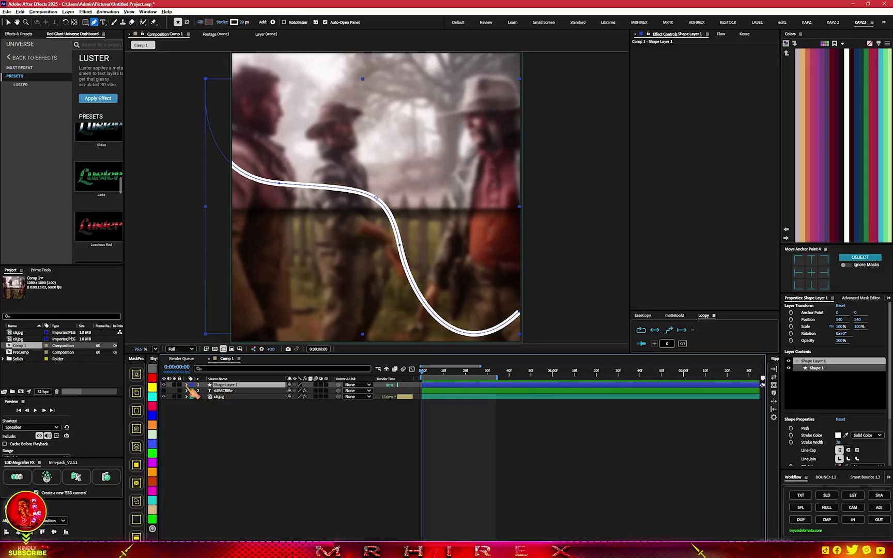
{"action": "left_click", "coordinate": [186, 384]}
{"action": "left_click", "coordinate": [193, 391]}
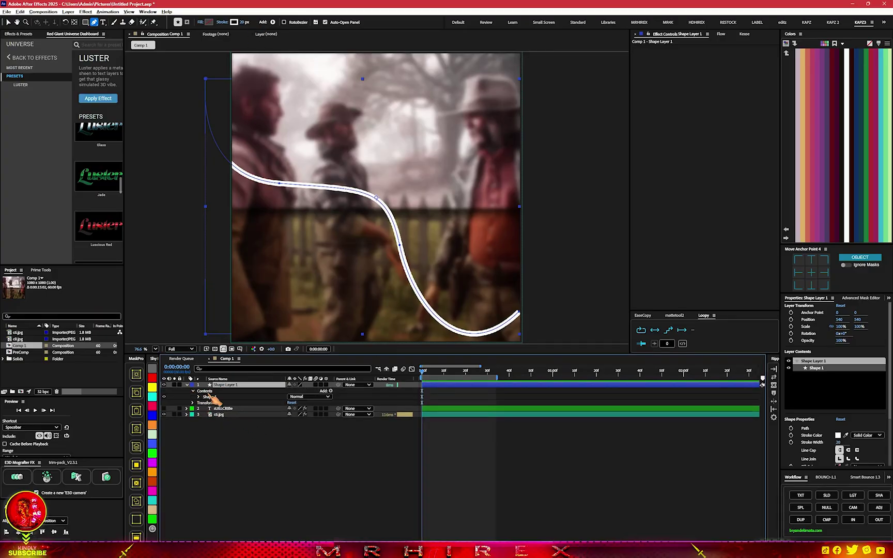
{"action": "left_click", "coordinate": [333, 391]}
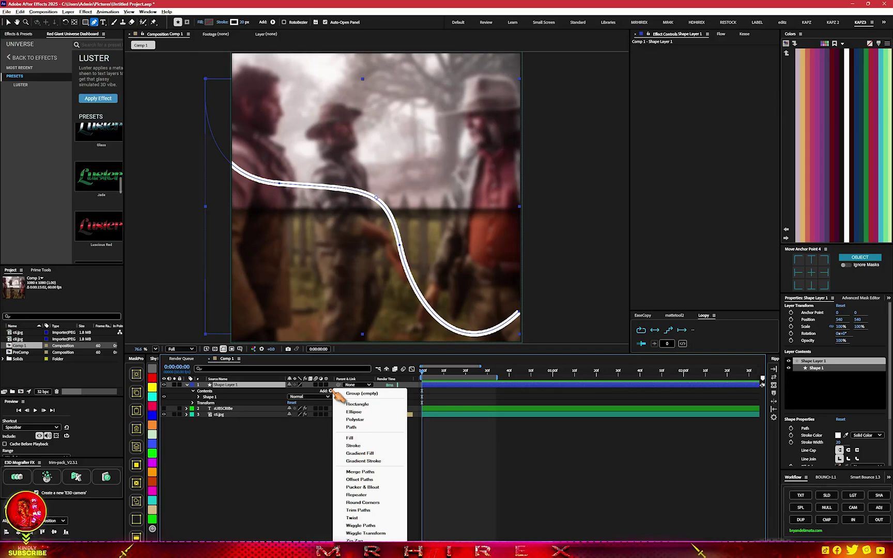
{"action": "left_click", "coordinate": [368, 509]}
{"action": "left_click", "coordinate": [199, 402]}
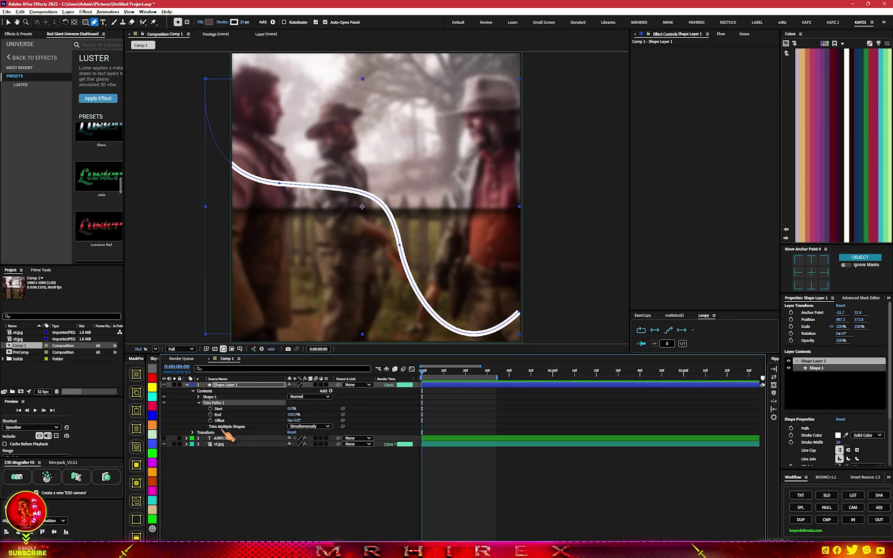
Keyframe the Trim Paths End from 0% at the first frame to 100% at frame 24, and preview the line animation.
{"action": "left_click", "coordinate": [210, 414]}
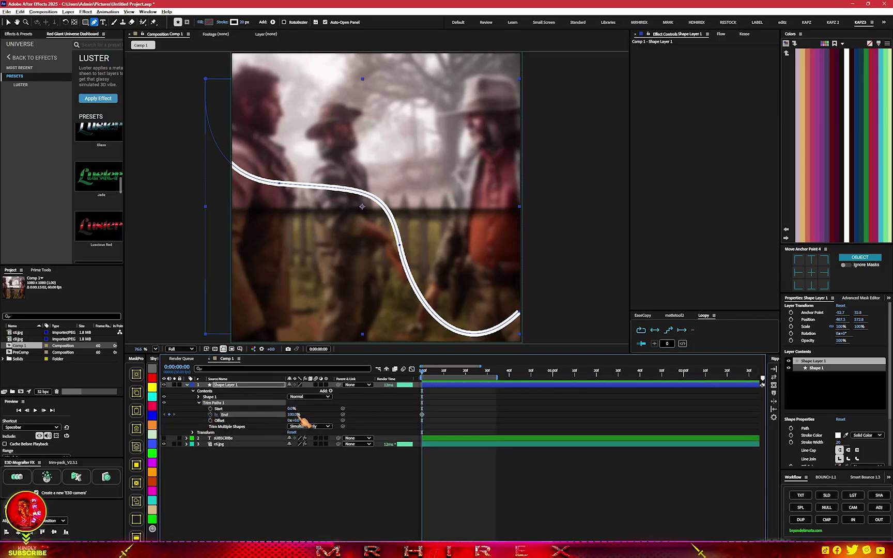
{"action": "left_click_drag", "start_coordinate": [302, 421], "coordinate": [185, 398]}
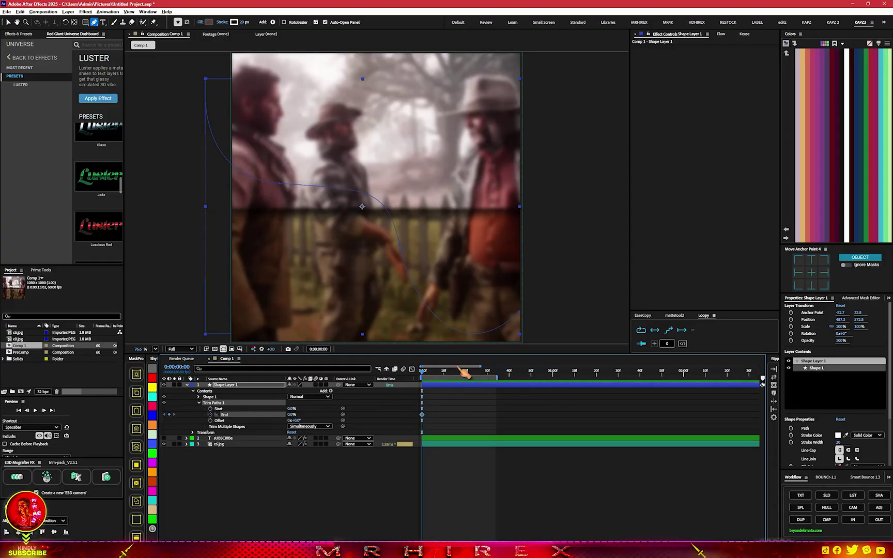
{"action": "left_click_drag", "start_coordinate": [426, 373], "coordinate": [474, 372]}
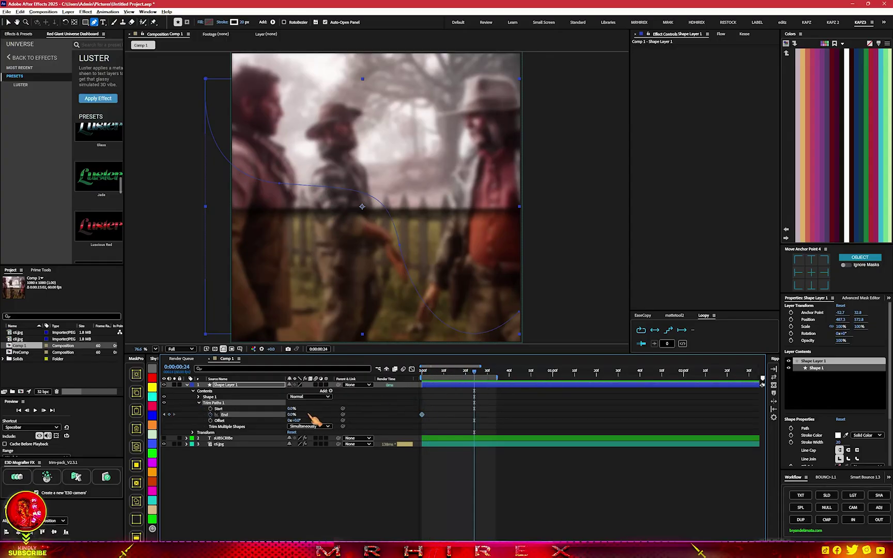
{"action": "left_click_drag", "start_coordinate": [291, 418], "coordinate": [408, 415]}
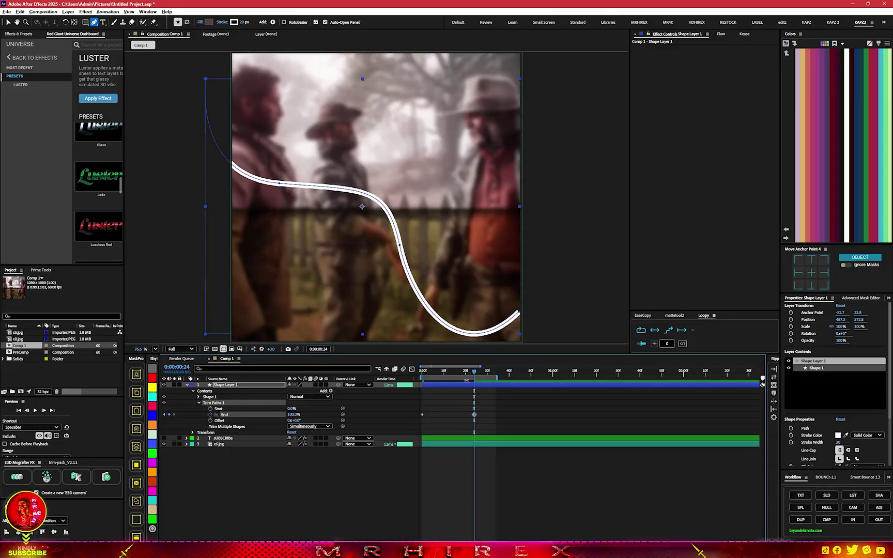
{"action": "left_click_drag", "start_coordinate": [473, 371], "coordinate": [416, 376]}
{"action": "key", "text": "space"}
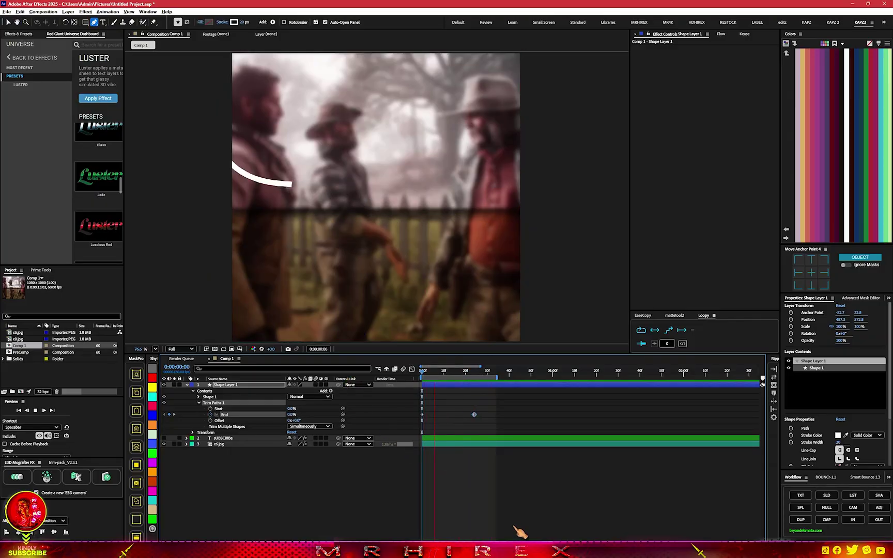
Keyframe the Trim Paths Start of Shape Layer 1 from 0% at frame 11 to 100% at frame 34.
{"action": "left_click_drag", "start_coordinate": [440, 372], "coordinate": [449, 375]}
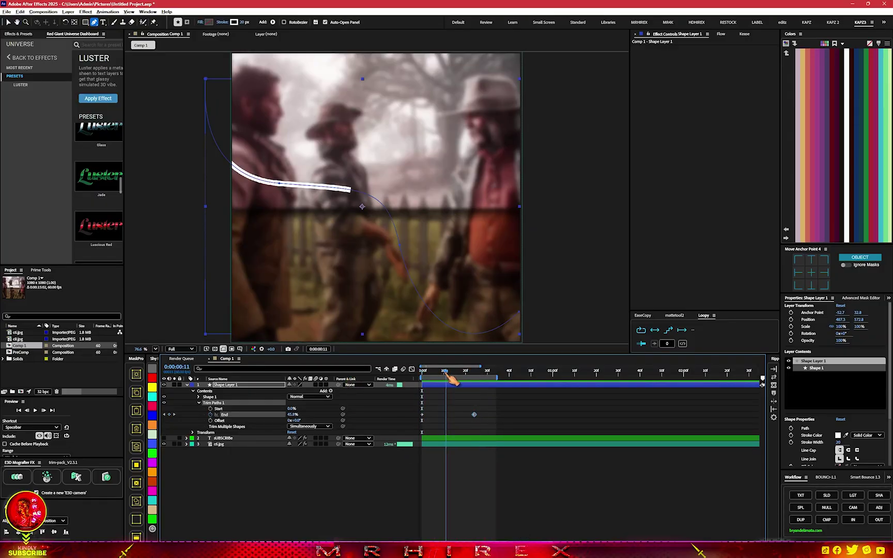
{"action": "left_click", "coordinate": [210, 408]}
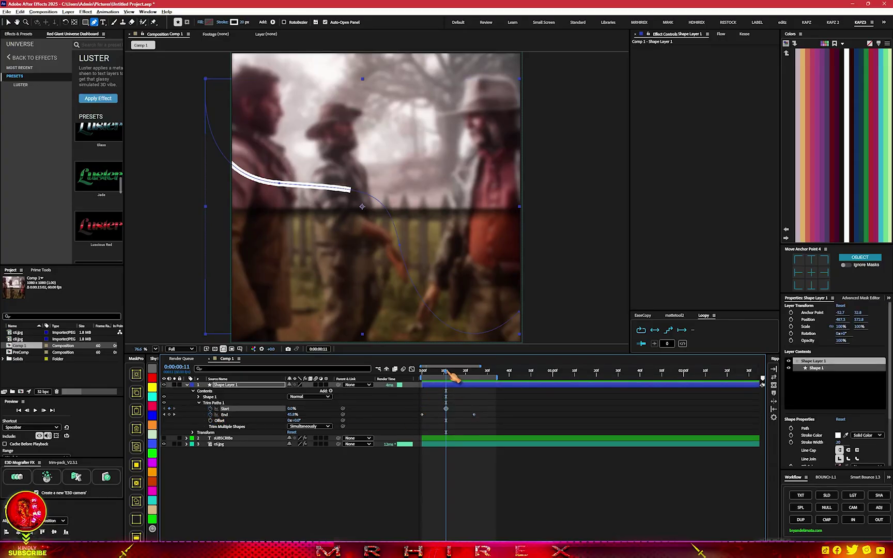
{"action": "mouse_move", "coordinate": [450, 371]}
{"action": "left_mouse_down"}
{"action": "mouse_move", "coordinate": [508, 384]}
{"action": "mouse_move", "coordinate": [499, 384]}
{"action": "left_mouse_up"}
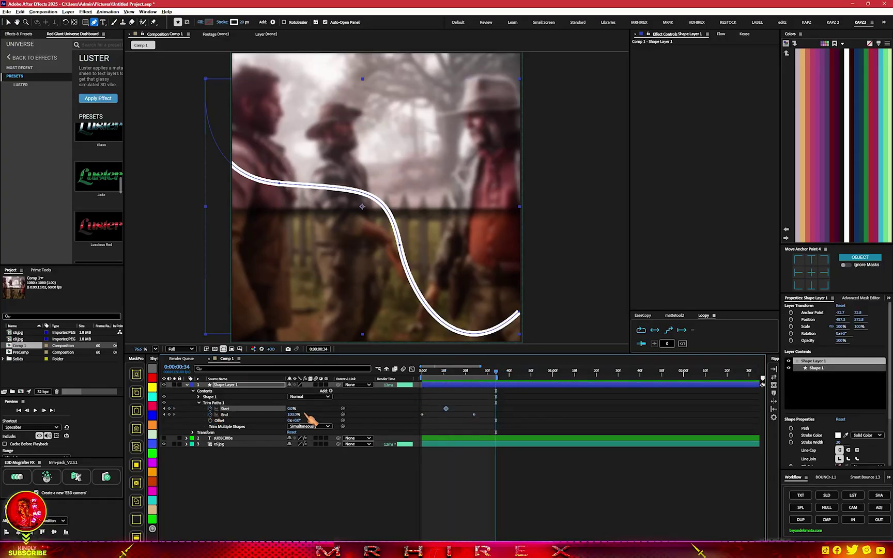
{"action": "left_click_drag", "start_coordinate": [291, 408], "coordinate": [473, 422]}
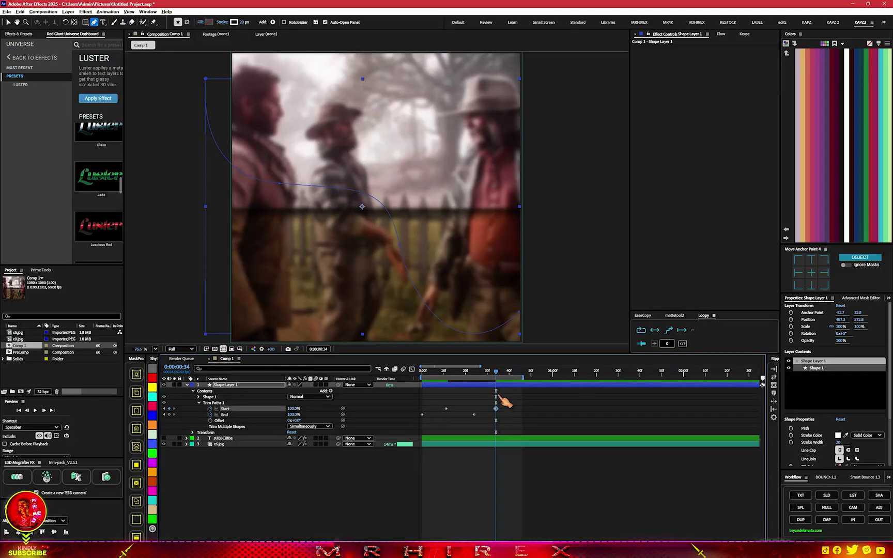
Stretch all Trim Paths keyframes proportionally so the last one falls at about frame 39, and preview the line animation.
{"action": "left_click_drag", "start_coordinate": [514, 402], "coordinate": [371, 450]}
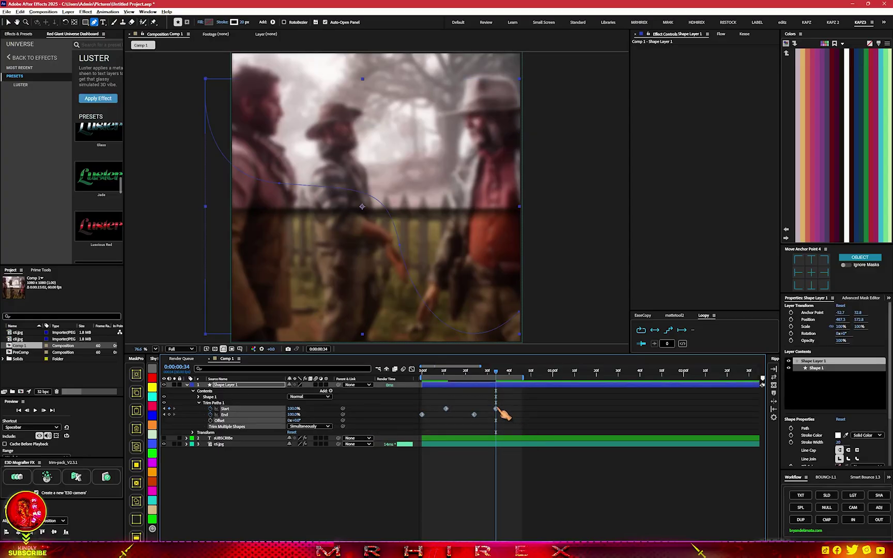
{"action": "mouse_move", "coordinate": [501, 411]}
{"action": "left_mouse_down"}
{"action": "mouse_move", "coordinate": [518, 411]}
{"action": "mouse_move", "coordinate": [506, 410]}
{"action": "left_mouse_up"}
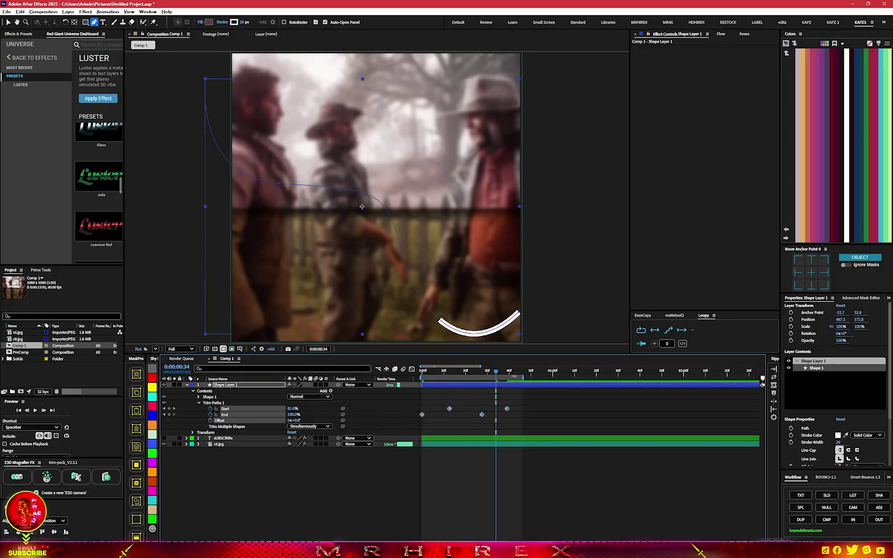
{"action": "key", "text": "space"}
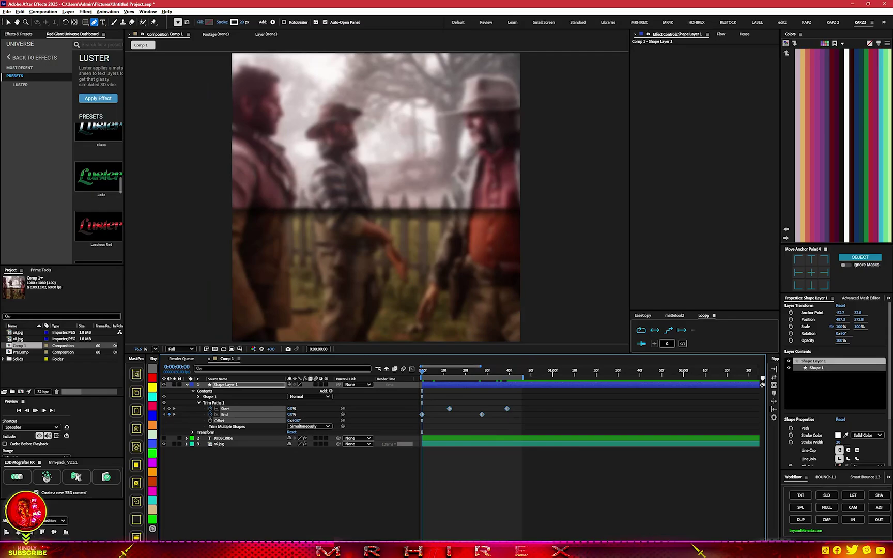
{"action": "left_click", "coordinate": [488, 535]}
{"action": "key", "text": "space"}
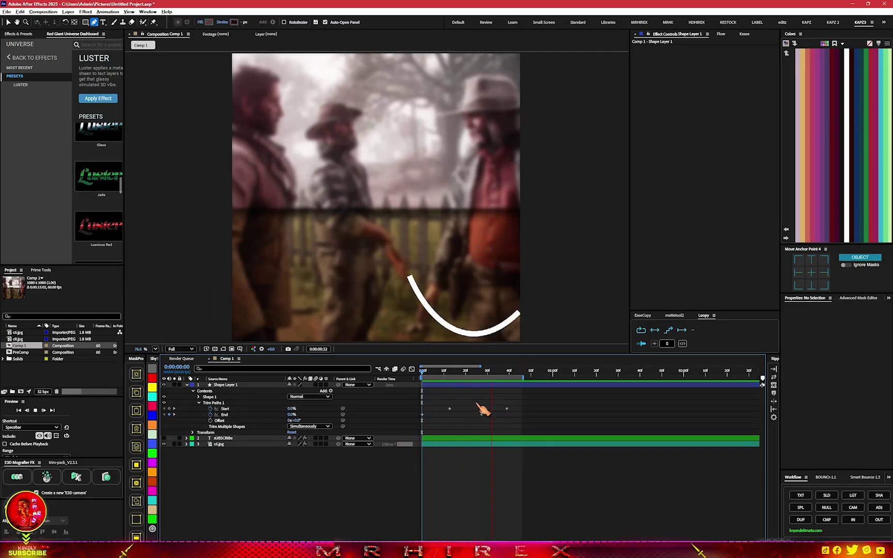
{"action": "left_click_drag", "start_coordinate": [445, 372], "coordinate": [463, 375]}
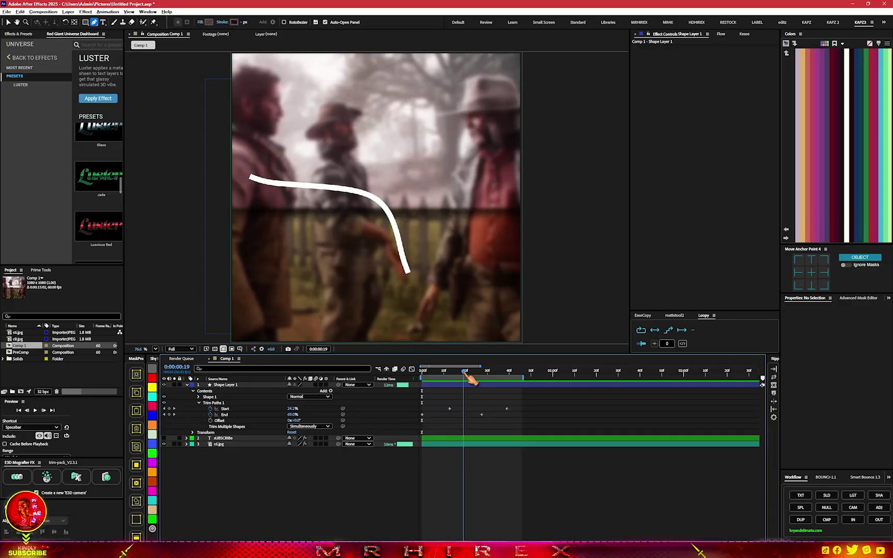
Apply the Luster effect to Shape Layer 1 and preview the animated line from the first frame.
{"action": "left_click", "coordinate": [101, 202]}
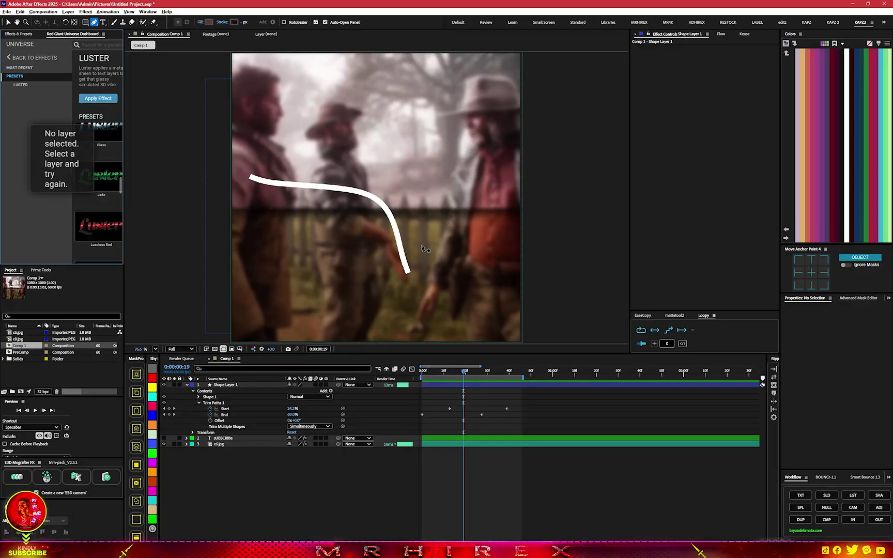
{"action": "left_click", "coordinate": [238, 385]}
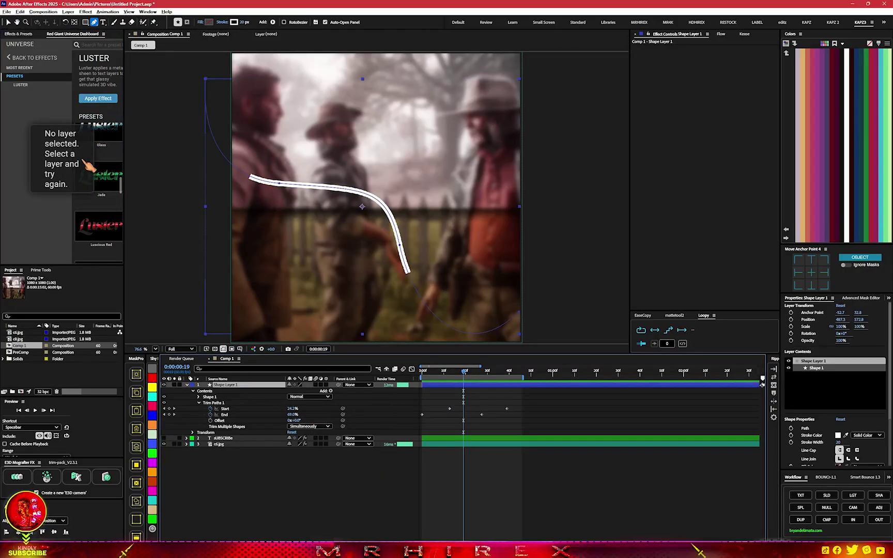
{"action": "left_click", "coordinate": [98, 98]}
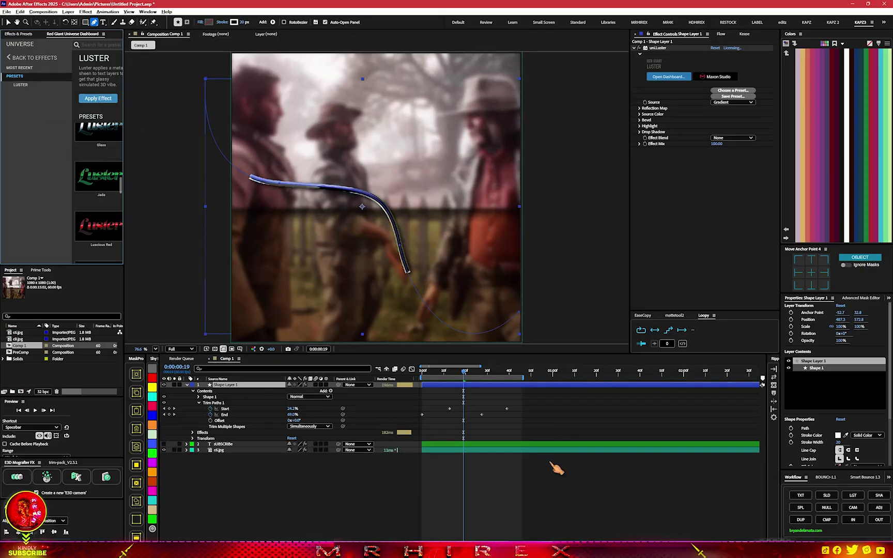
{"action": "key", "text": "Home"}
{"action": "key", "text": "space"}
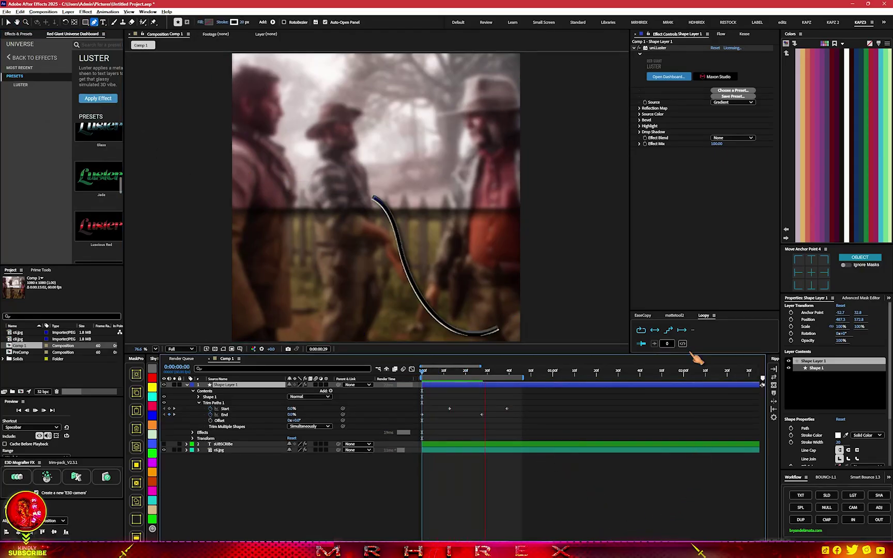
Apply the Luscious Red Luster preset to Shape Layer 1 and inspect the line at frames 15 and 18 with layer controls hidden.
{"action": "left_click", "coordinate": [103, 243]}
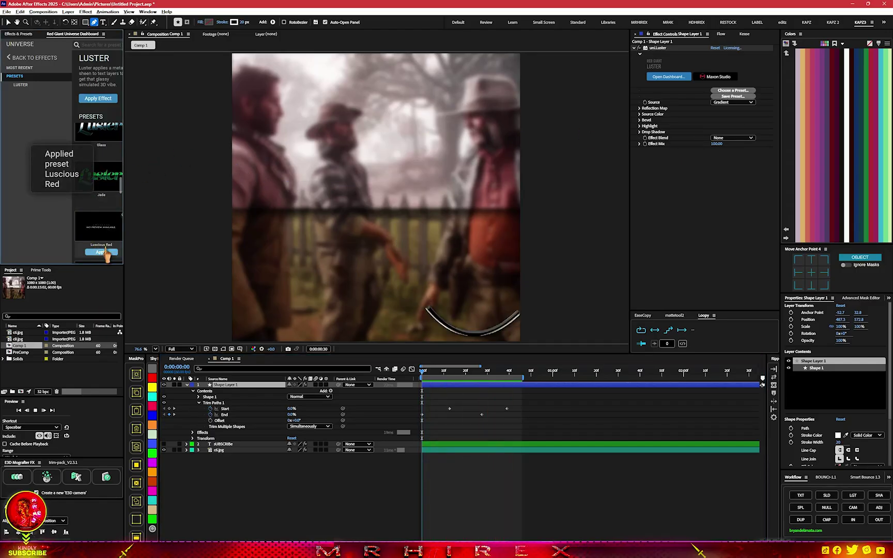
{"action": "scroll", "coordinate": [111, 220], "scroll_direction": "up", "scroll_amount": 1}
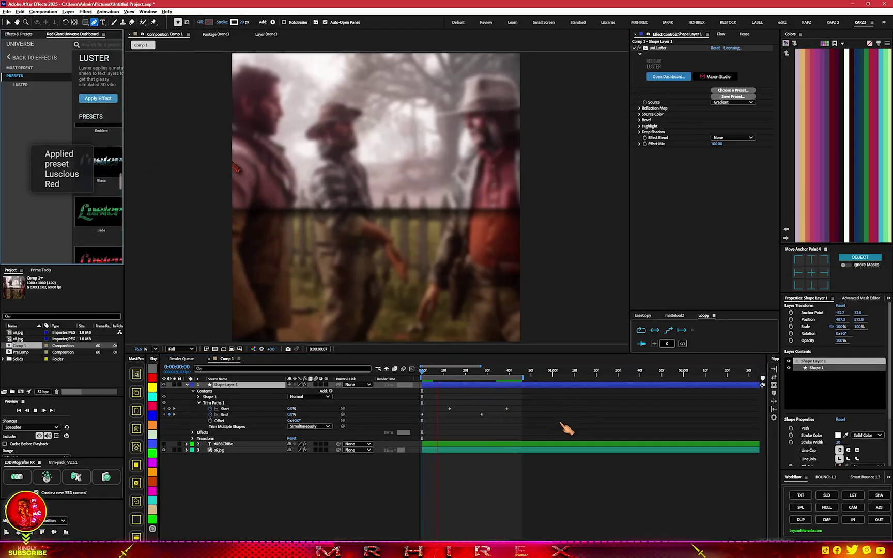
{"action": "mouse_move", "coordinate": [443, 377]}
{"action": "left_mouse_down"}
{"action": "mouse_move", "coordinate": [481, 377]}
{"action": "mouse_move", "coordinate": [454, 378]}
{"action": "left_mouse_up"}
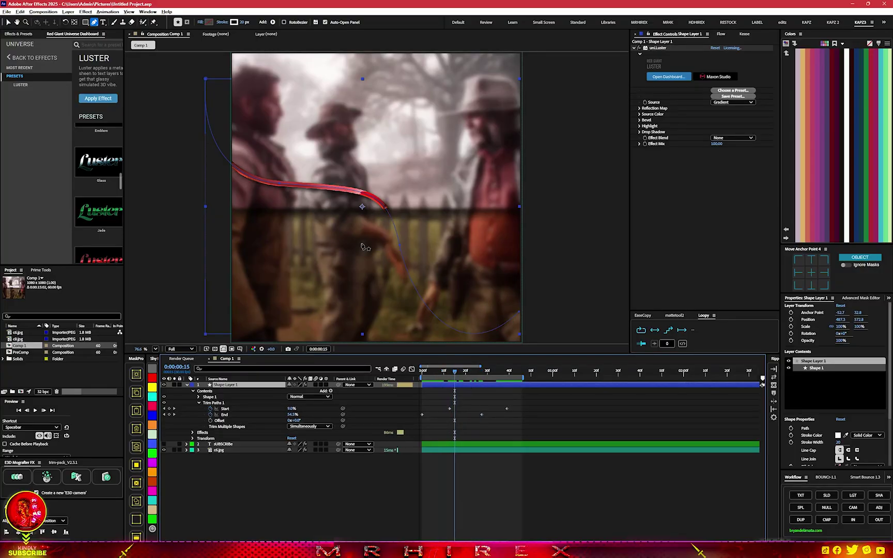
{"action": "key", "text": "ctrl+shift+h"}
{"action": "scroll", "coordinate": [347, 206], "scroll_direction": "up", "scroll_amount": 2}
{"action": "scroll", "coordinate": [347, 209], "scroll_direction": "down", "scroll_amount": 4}
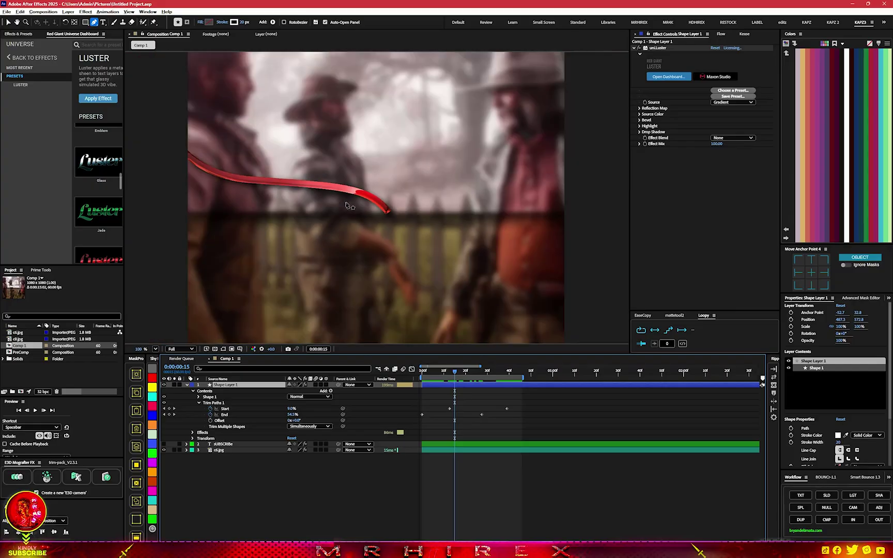
{"action": "mouse_move", "coordinate": [456, 377]}
{"action": "left_mouse_down"}
{"action": "mouse_move", "coordinate": [504, 378]}
{"action": "mouse_move", "coordinate": [461, 378]}
{"action": "left_mouse_up"}
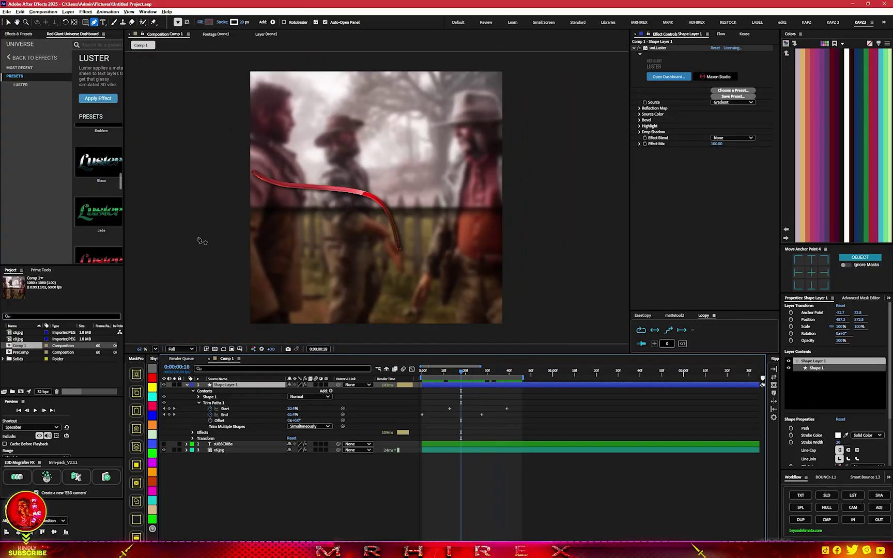
Apply the Jade Luster preset to Shape Layer 1 and show its Source Color settings.
{"action": "scroll", "coordinate": [108, 191], "scroll_direction": "down", "scroll_amount": 2}
{"action": "left_click", "coordinate": [101, 216]}
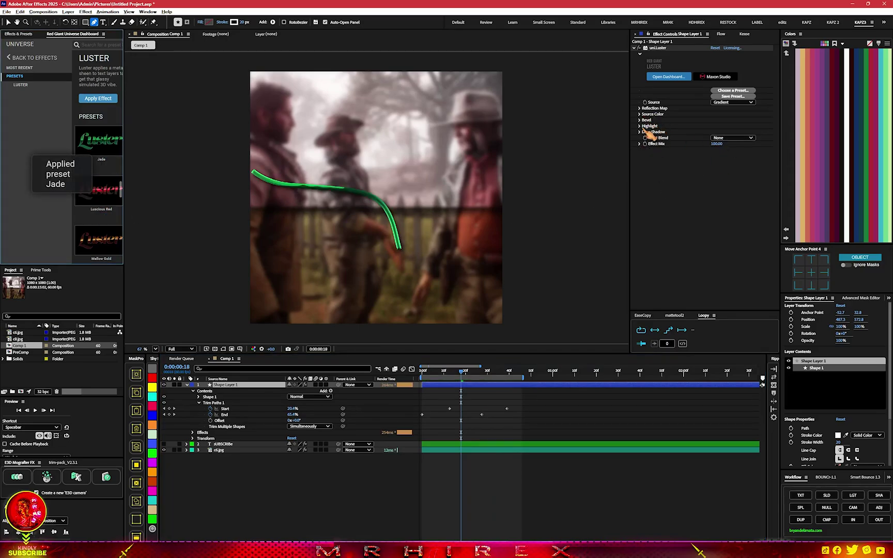
{"action": "left_click", "coordinate": [639, 115]}
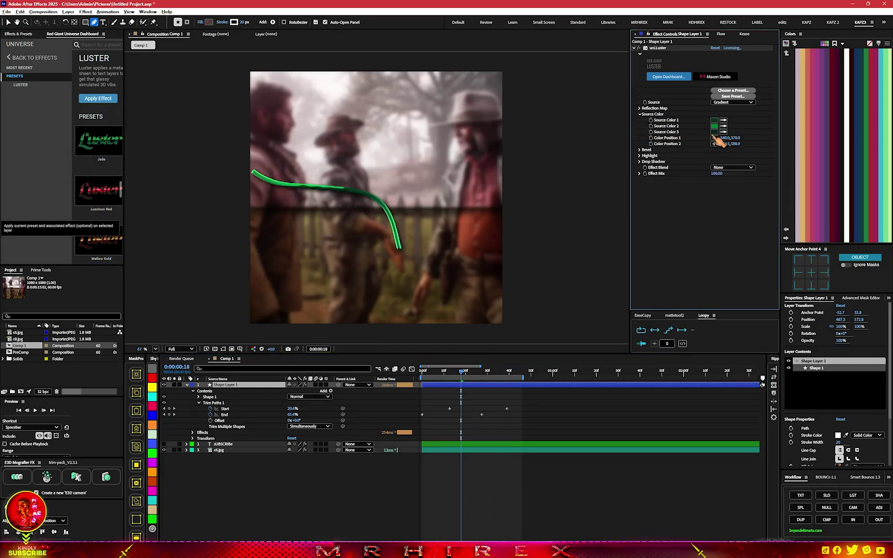
Apply the Mallow Gold Luster preset to Shape Layer 1.
{"action": "scroll", "coordinate": [101, 233], "scroll_direction": "down", "scroll_amount": 3}
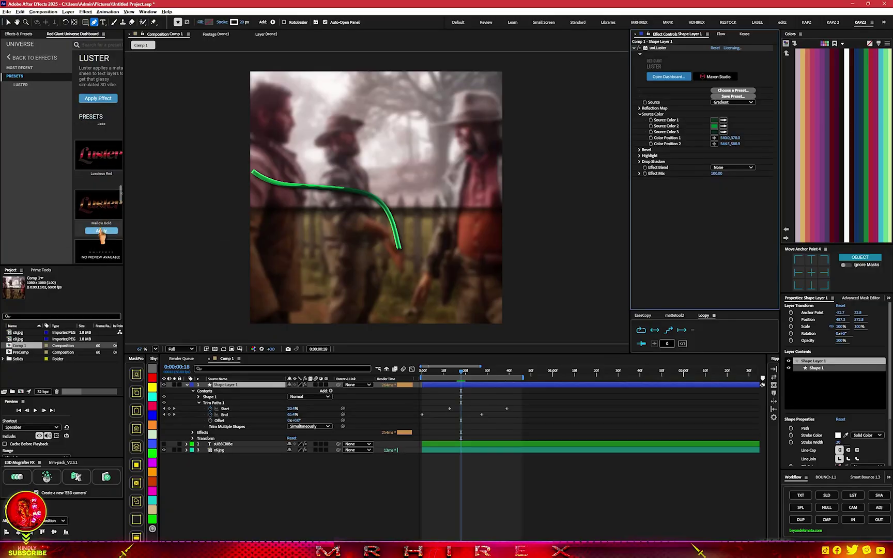
{"action": "left_click", "coordinate": [101, 231]}
{"action": "scroll", "coordinate": [101, 217], "scroll_direction": "down", "scroll_amount": 5}
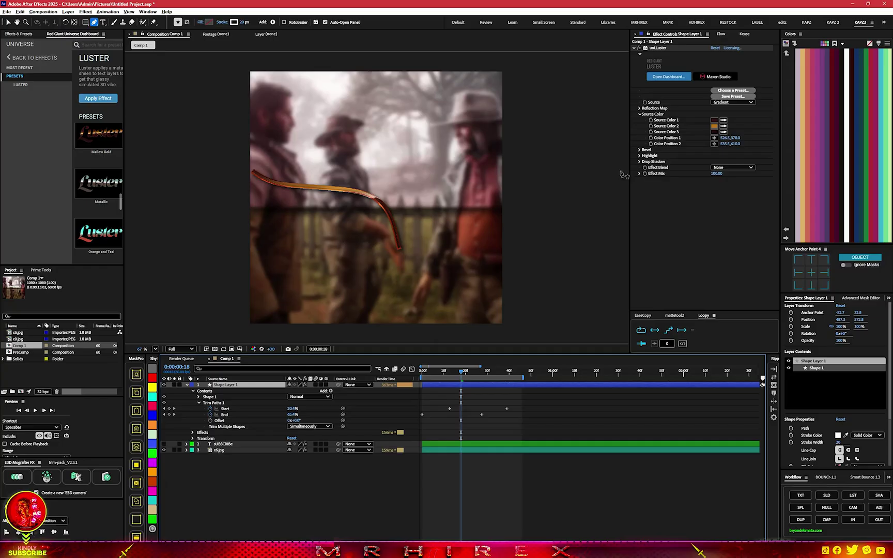
Set the Shadow Opacity in Luster's Drop Shadow settings to 100.
{"action": "left_click", "coordinate": [641, 168]}
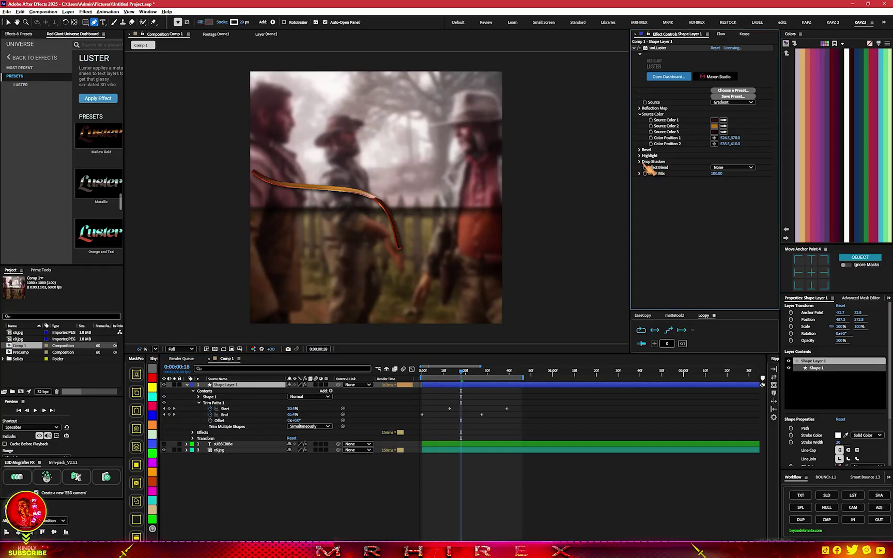
{"action": "left_click", "coordinate": [639, 162]}
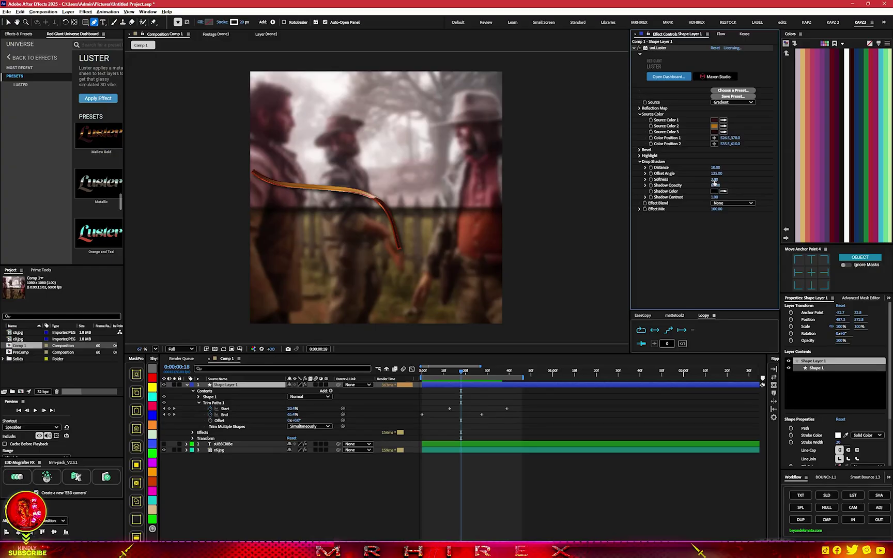
{"action": "type", "text": "100"}
{"action": "key", "text": "Return"}
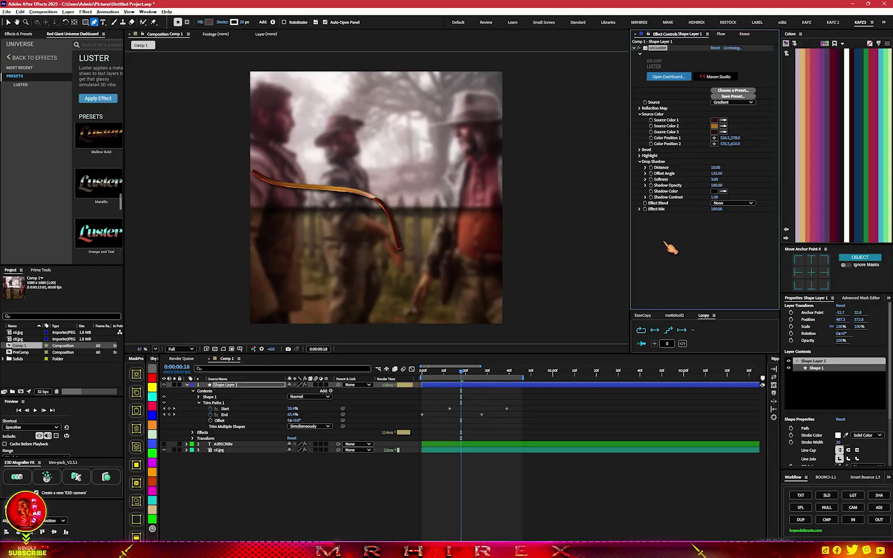
Add the Deep Glow 2 effect to Shape Layer 1.
{"action": "key", "text": "ctrl+space"}
{"action": "type", "text": "deep"}
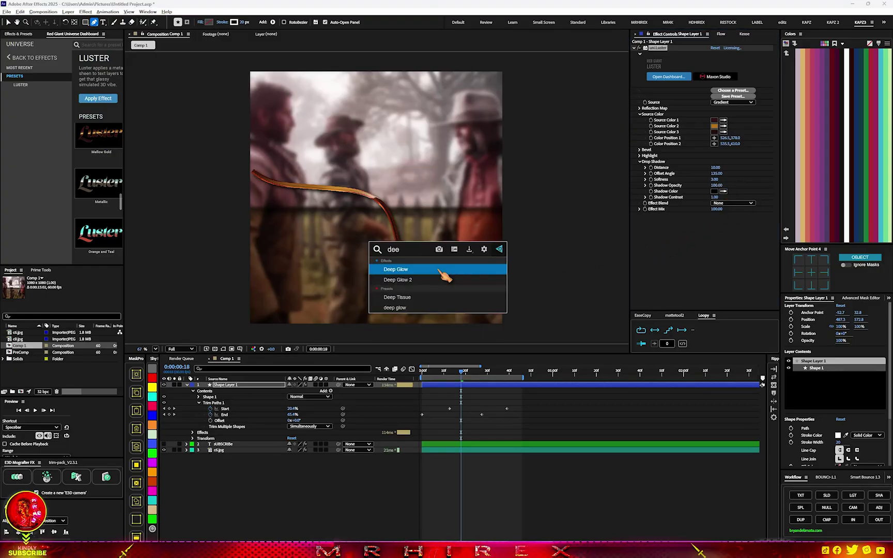
{"action": "key", "text": "Return"}
{"action": "key", "text": "v"}
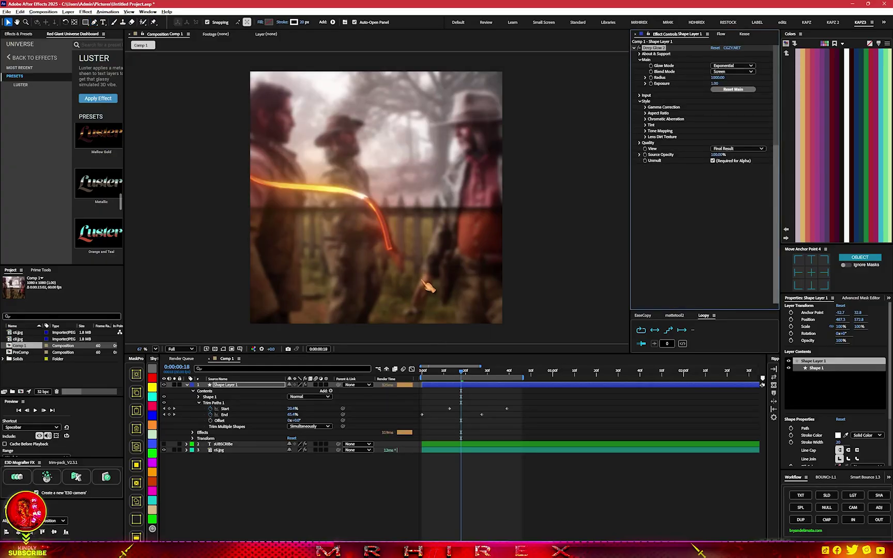
Add Curves to the background image layer and darken it by lowering the RGB curve's white point and midtones while previewing.
{"action": "left_click", "coordinate": [235, 450]}
{"action": "key", "text": "space"}
{"action": "key", "text": "ctrl+space"}
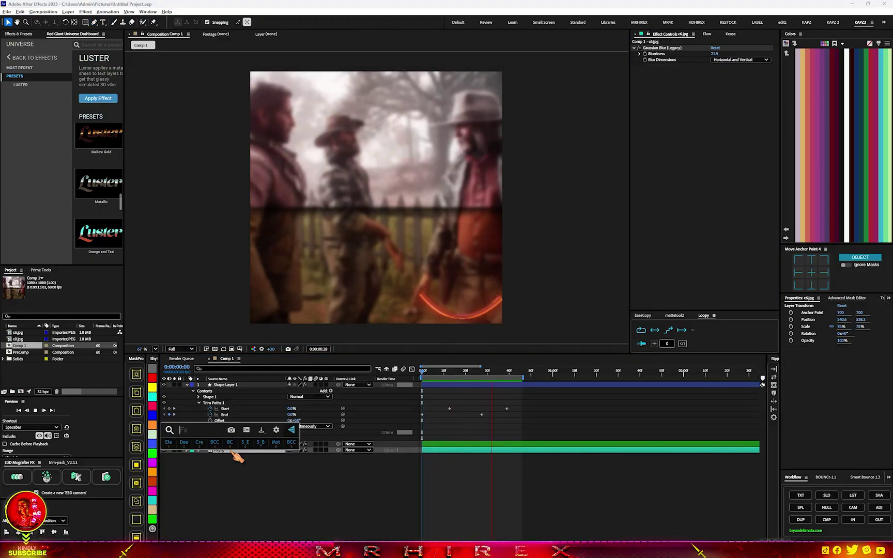
{"action": "type", "text": "curves"}
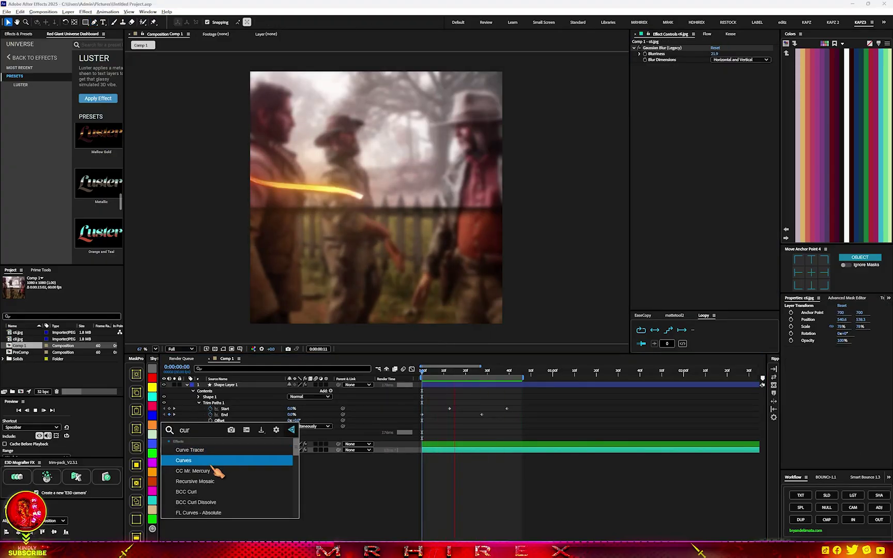
{"action": "key", "text": "Return"}
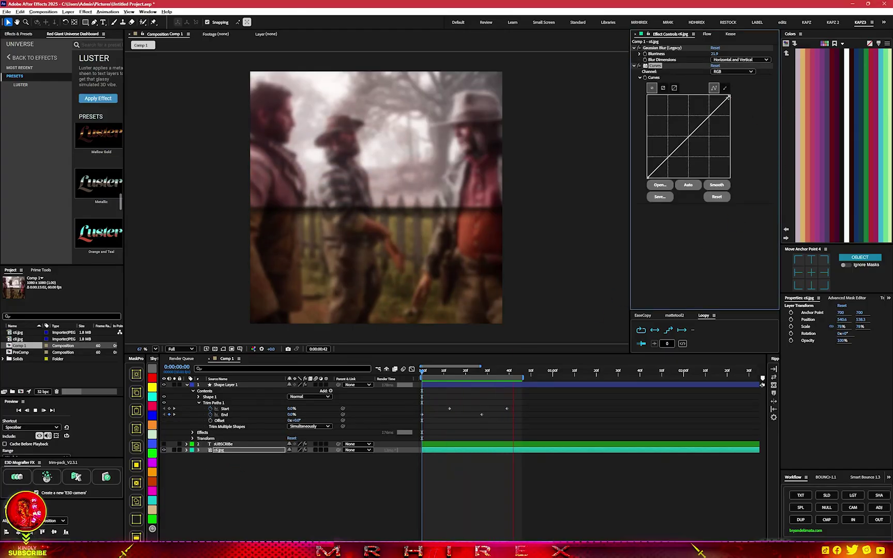
{"action": "left_click_drag", "start_coordinate": [729, 96], "coordinate": [740, 158]}
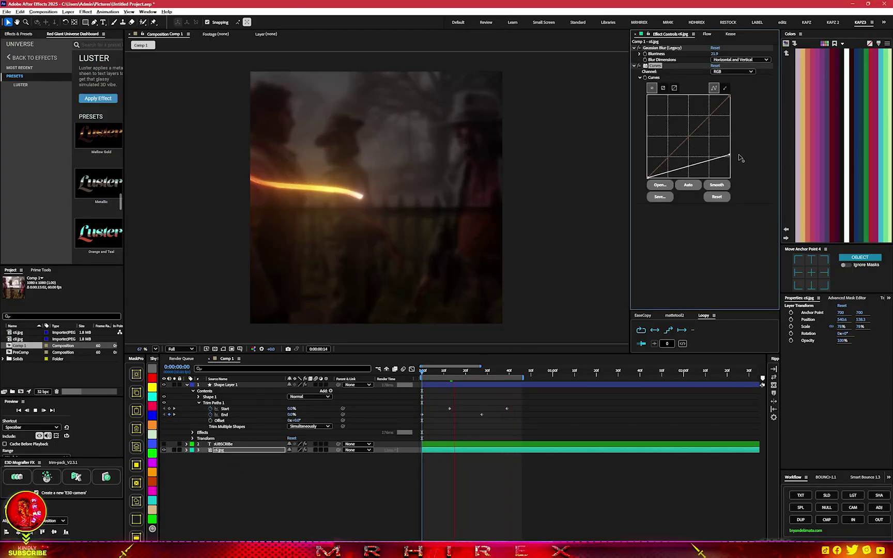
{"action": "left_click", "coordinate": [687, 169]}
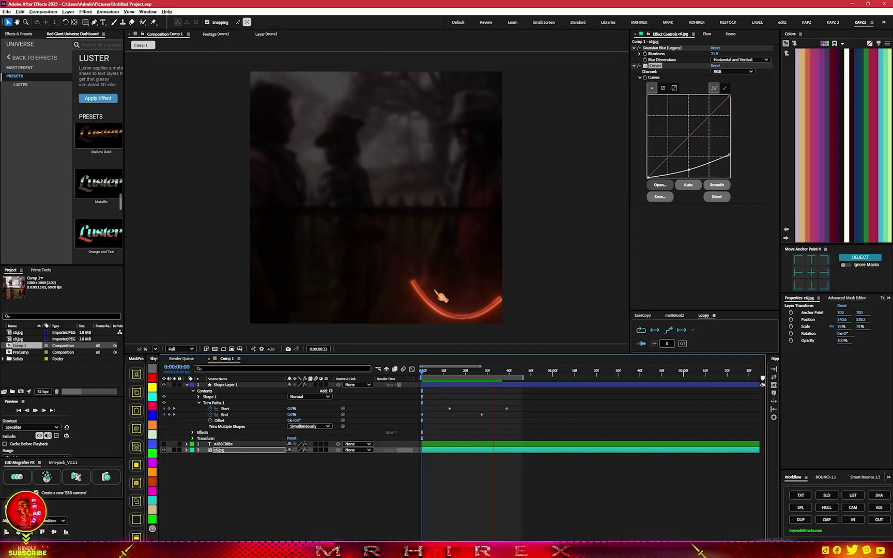
Bring up the Red Giant Universe Dashboard extension and clear its effect search to list all Universe effects.
{"action": "left_click", "coordinate": [14, 59]}
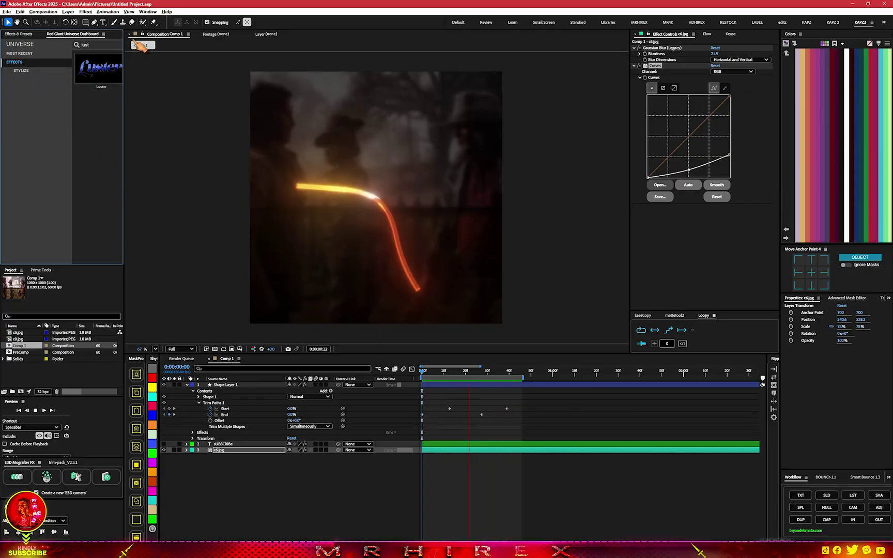
{"action": "left_click", "coordinate": [149, 11]}
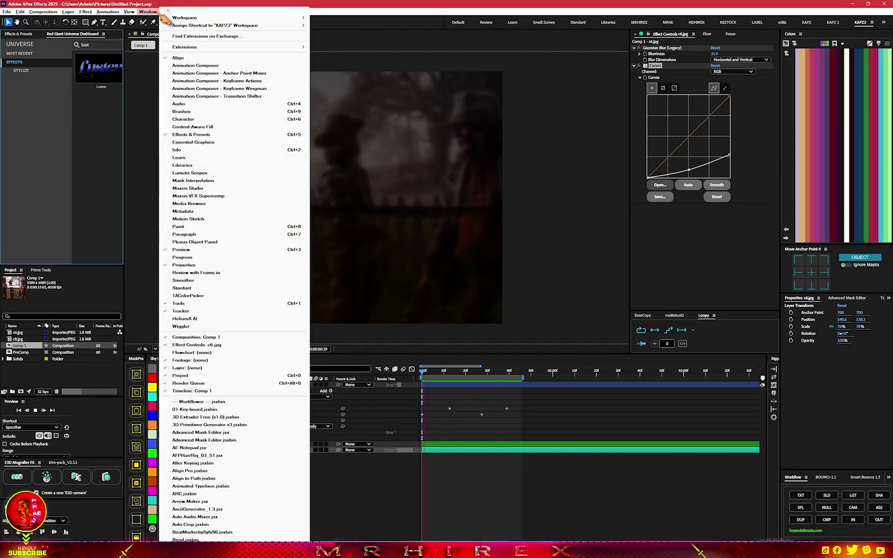
{"action": "mouse_move", "coordinate": [194, 47]}
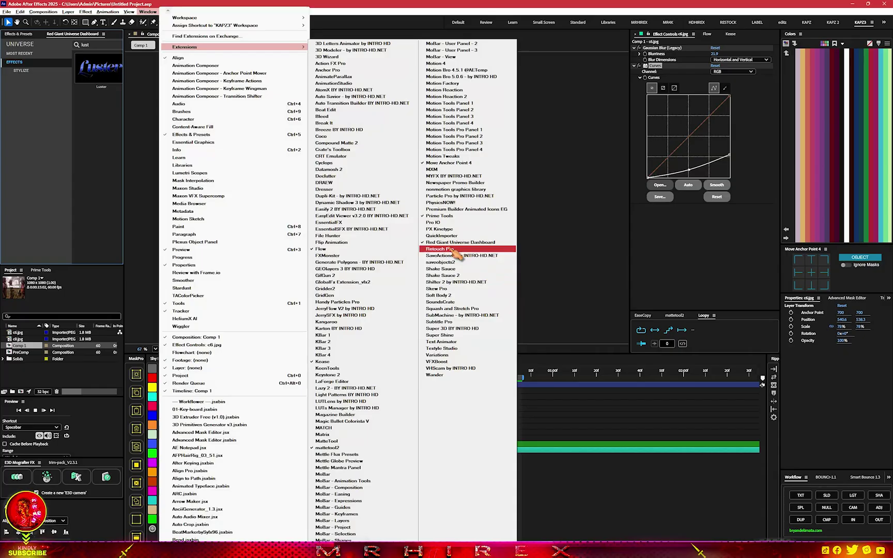
{"action": "left_click", "coordinate": [456, 252]}
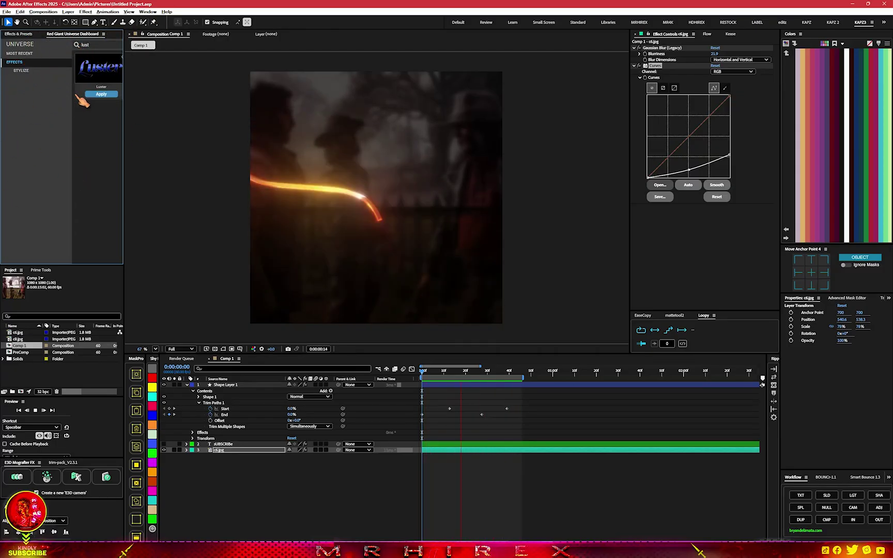
{"action": "left_click", "coordinate": [31, 49]}
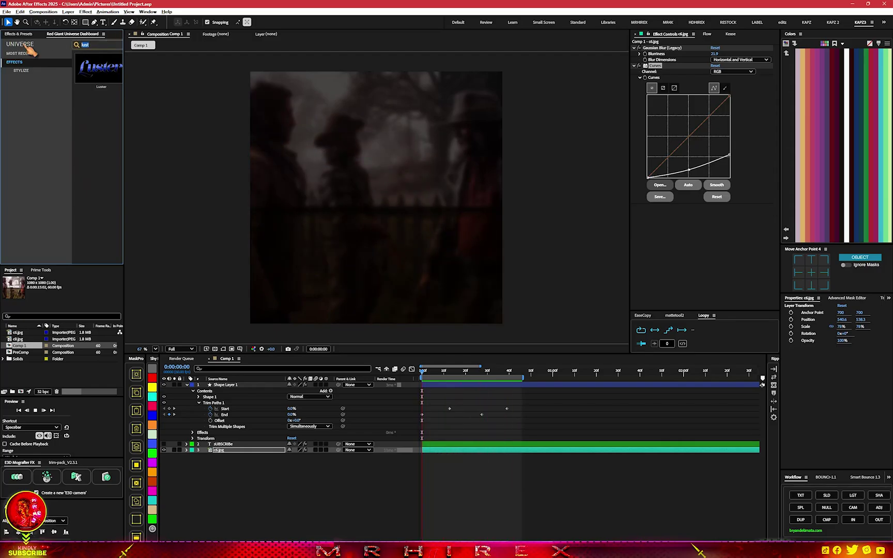
{"action": "key", "text": "BackSpace"}
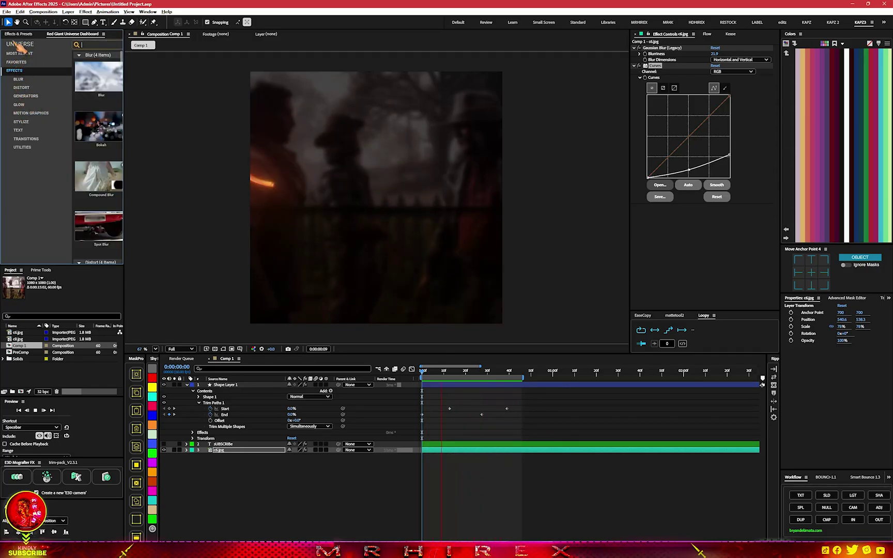
Browse the installed effect categories and expand RG Blurs and Glows to examine the Universe effects in it.
{"action": "left_click", "coordinate": [18, 35]}
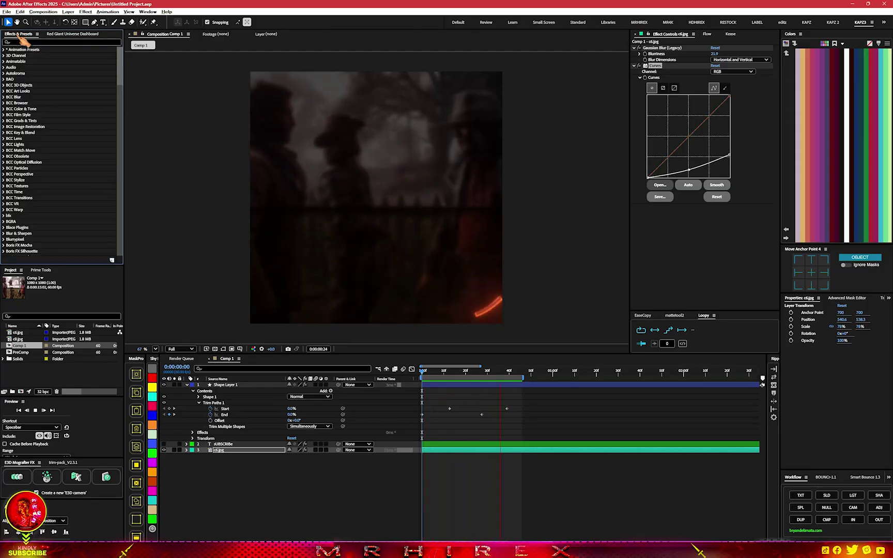
{"action": "scroll", "coordinate": [52, 155], "scroll_direction": "down", "scroll_amount": 15}
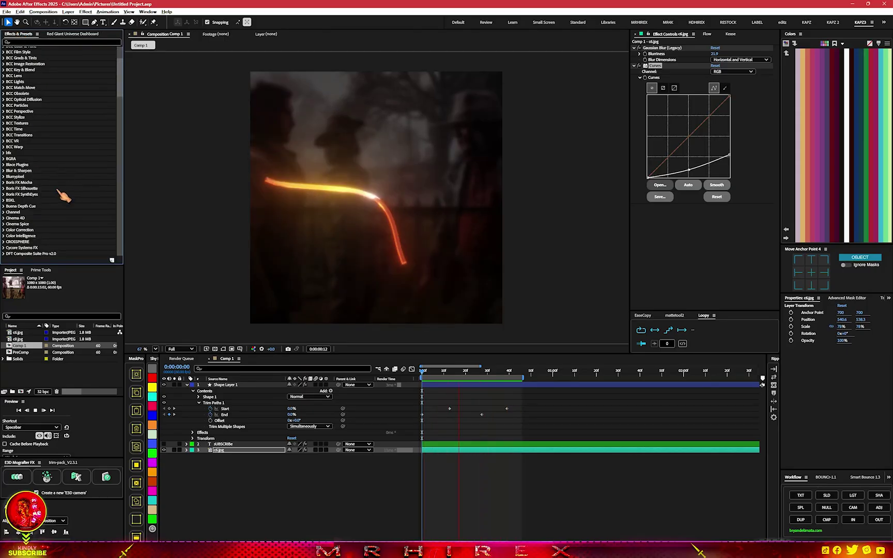
{"action": "scroll", "coordinate": [48, 235], "scroll_direction": "down", "scroll_amount": 15}
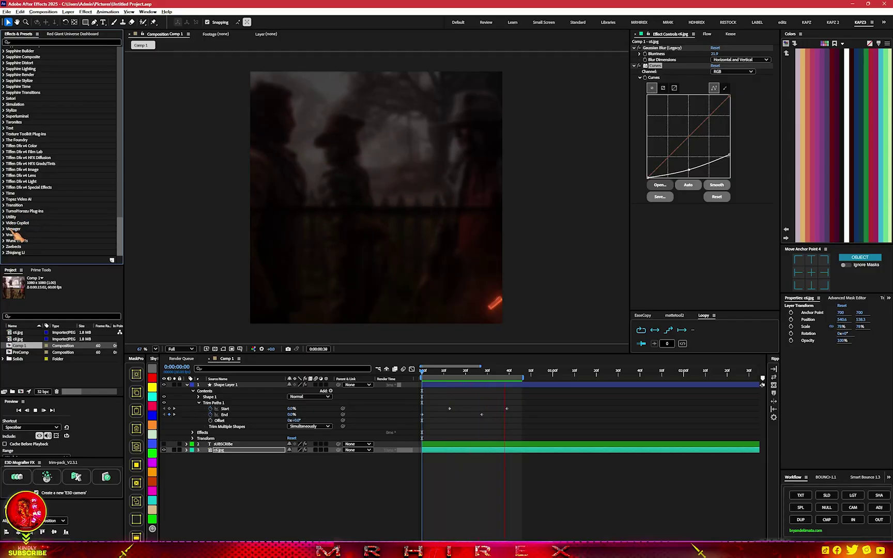
{"action": "scroll", "coordinate": [14, 235], "scroll_direction": "up", "scroll_amount": 8}
{"action": "scroll", "coordinate": [19, 188], "scroll_direction": "up", "scroll_amount": 4}
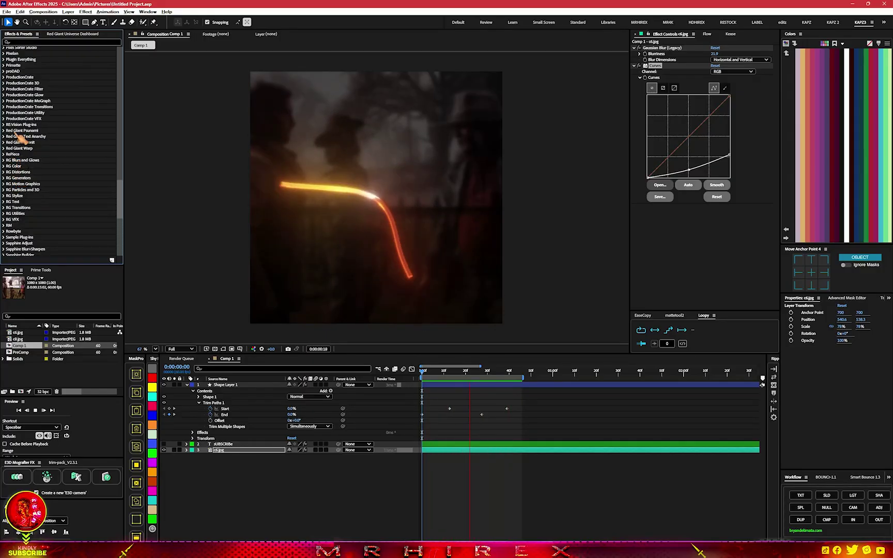
{"action": "left_click", "coordinate": [5, 160]}
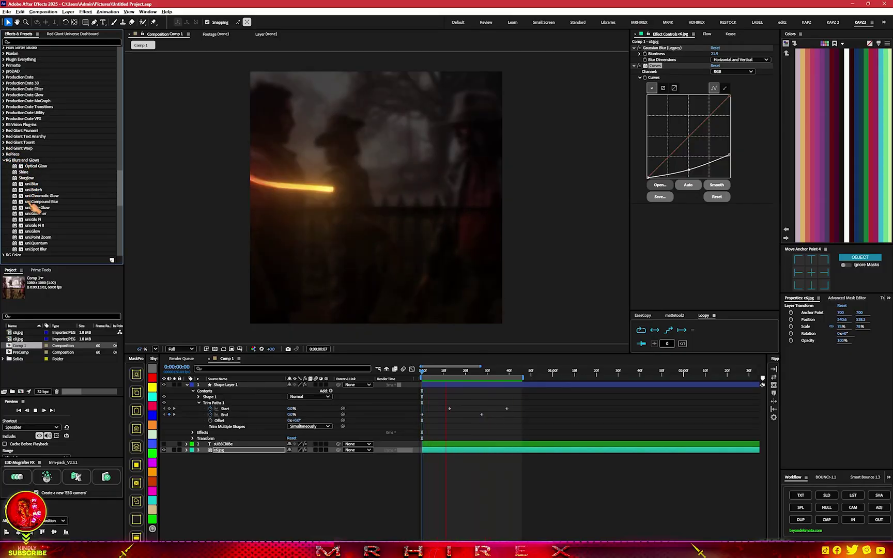
{"action": "scroll", "coordinate": [33, 209], "scroll_direction": "down", "scroll_amount": 2}
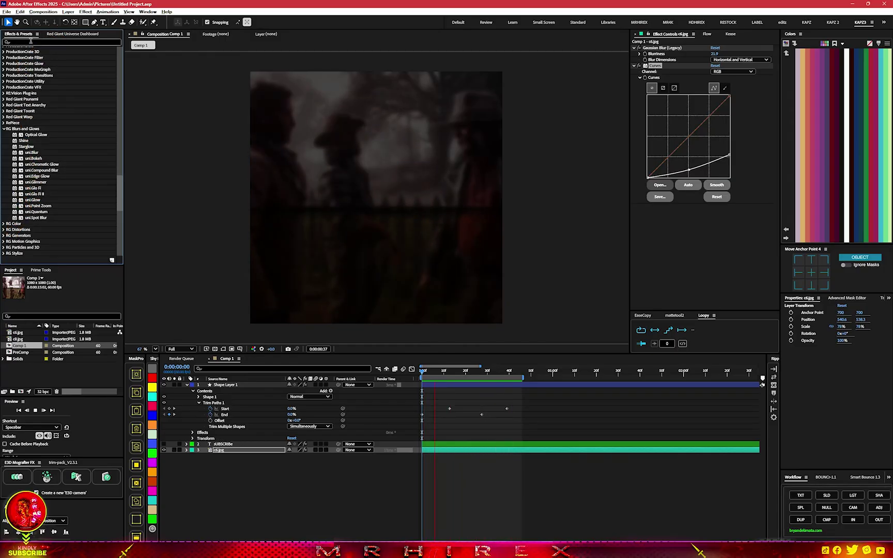
Examine the Glow effects in the Red Giant Universe Dashboard while previewing the Quantum glow on Shape Layer 1.
{"action": "left_click", "coordinate": [72, 34]}
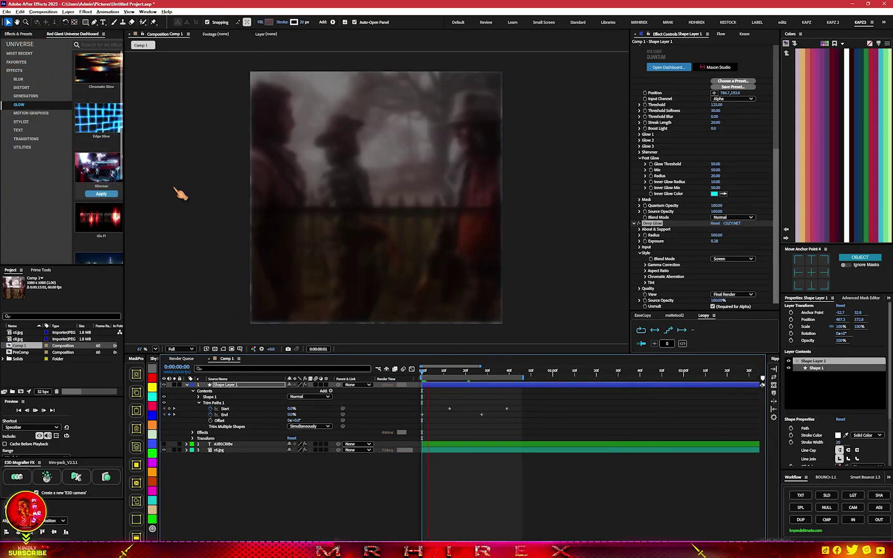
{"action": "scroll", "coordinate": [95, 196], "scroll_direction": "down", "scroll_amount": 3}
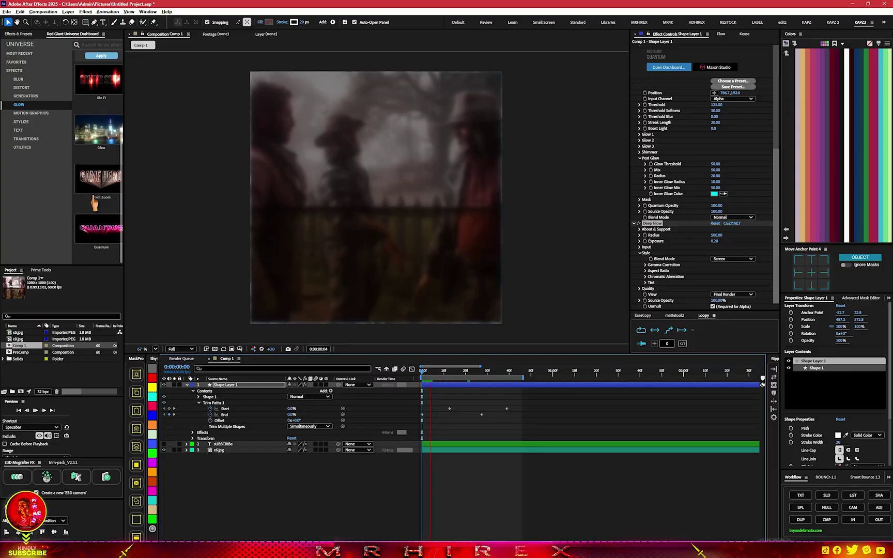
{"action": "scroll", "coordinate": [96, 201], "scroll_direction": "up", "scroll_amount": 3}
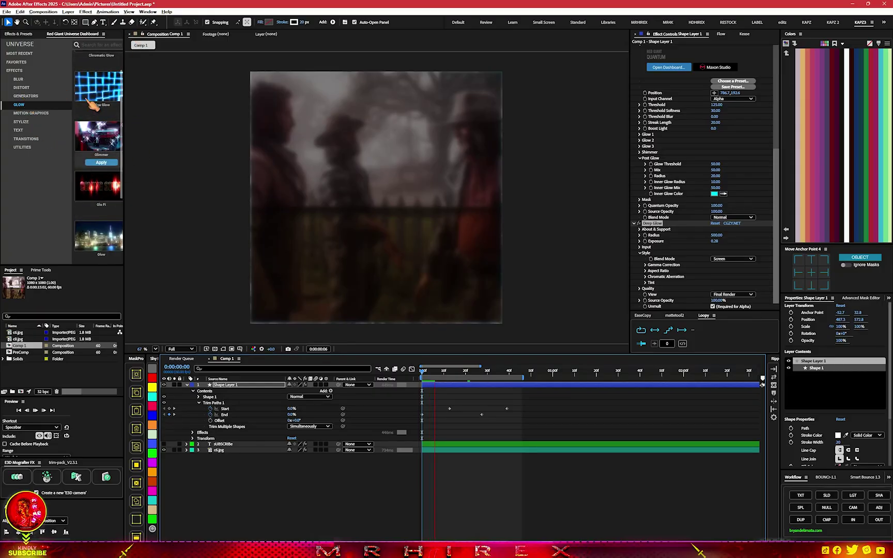
{"action": "scroll", "coordinate": [86, 161], "scroll_direction": "up", "scroll_amount": 1}
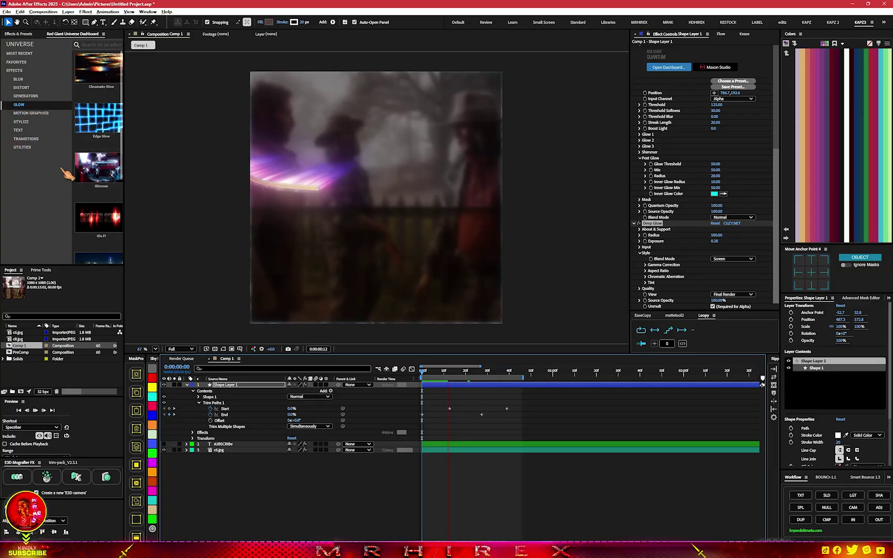
{"action": "scroll", "coordinate": [100, 222], "scroll_direction": "down", "scroll_amount": 3}
{"action": "mouse_move", "coordinate": [114, 252]}
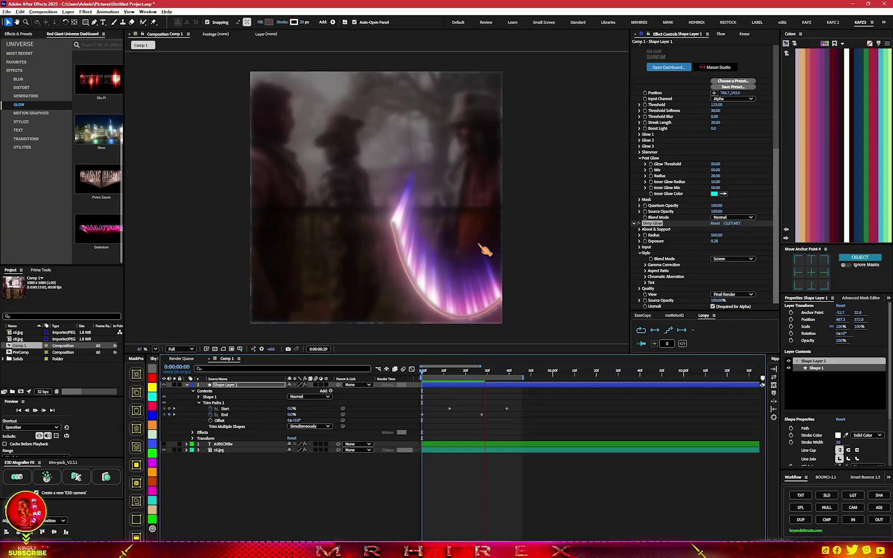
{"action": "key", "text": "Page_Down"}
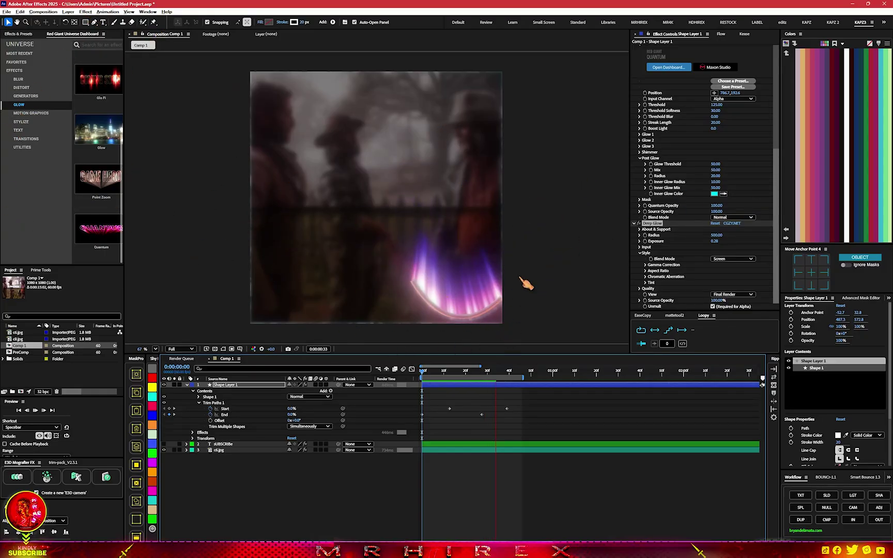
{"action": "key", "text": "Page_Down"}
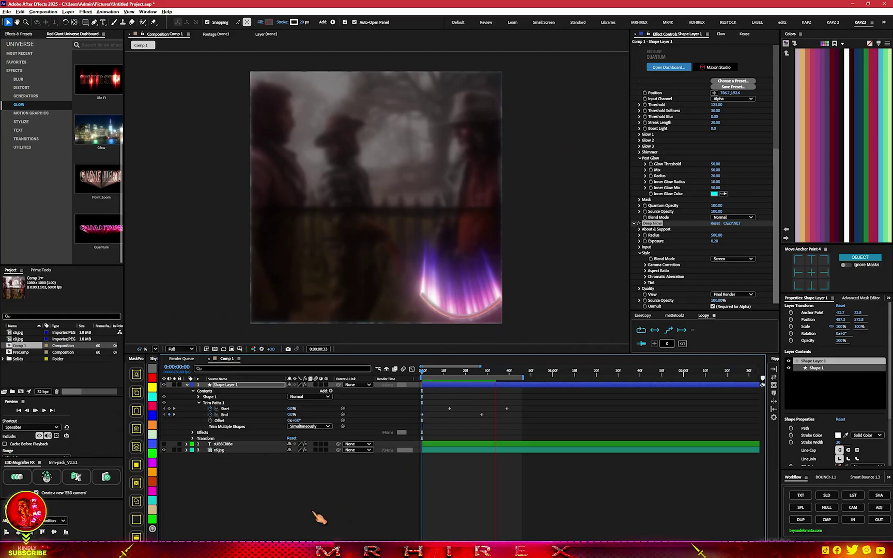